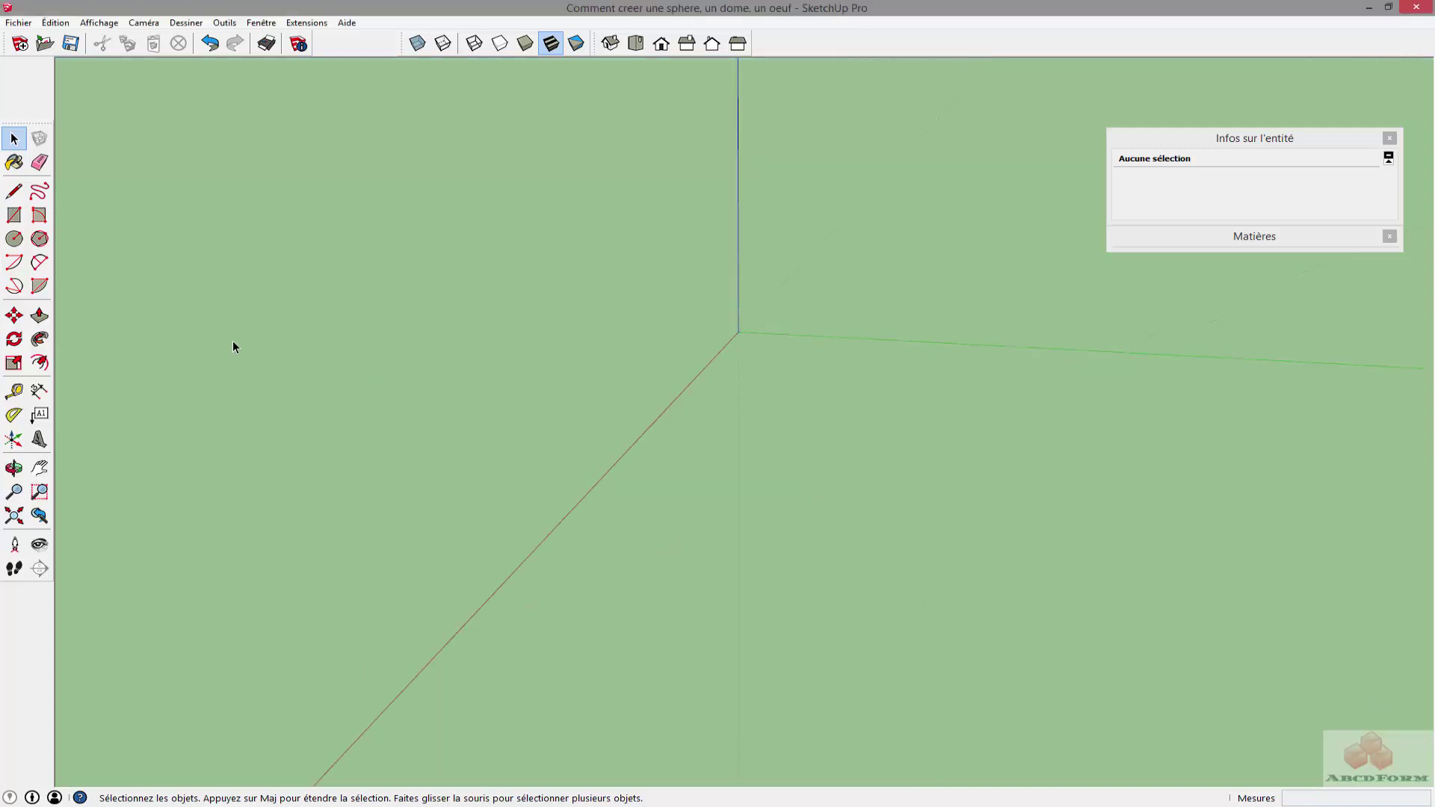
# Step: Draw a flat circle on the ground at the origin
pyautogui.press('c')
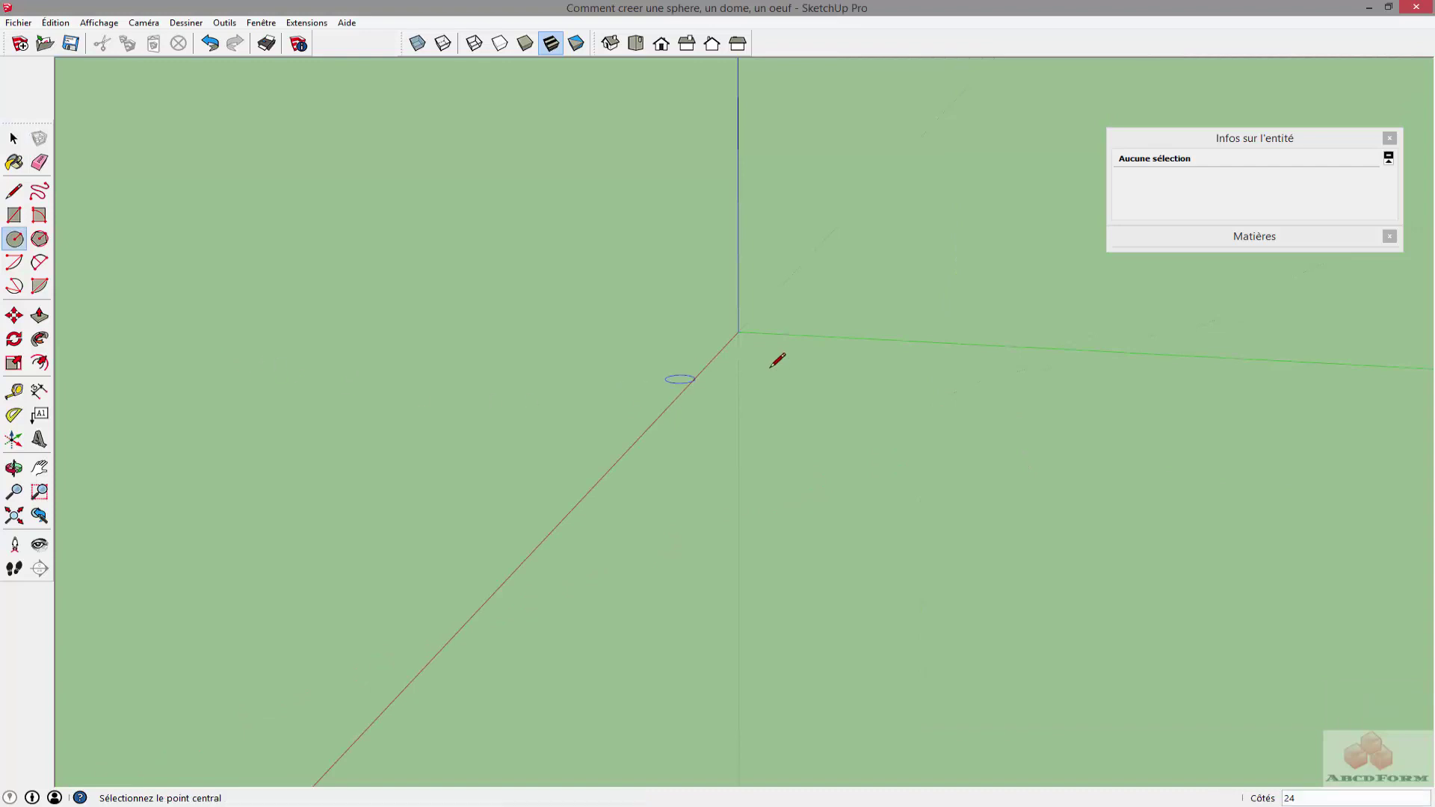
pyautogui.click(753, 378)
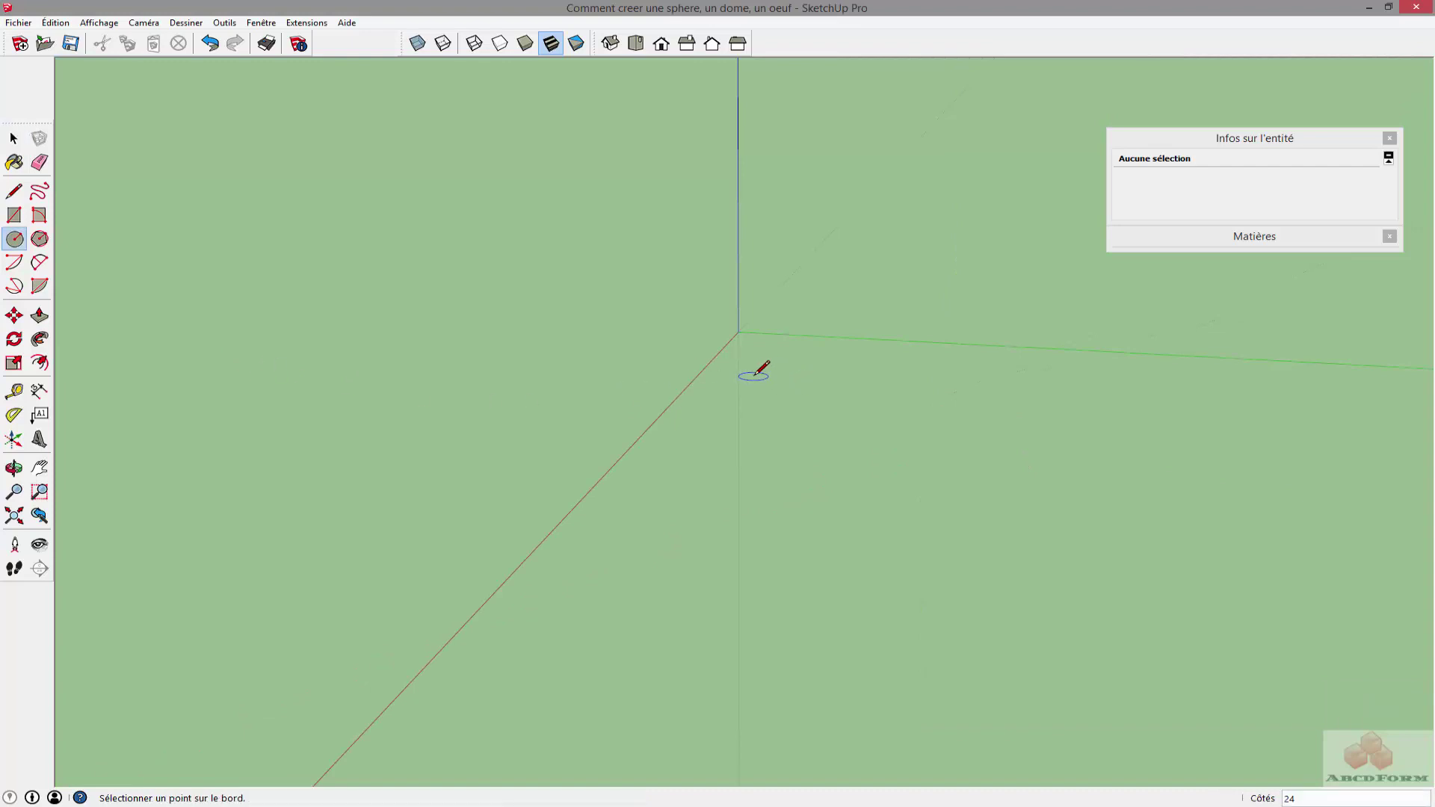
pyautogui.click(839, 374)
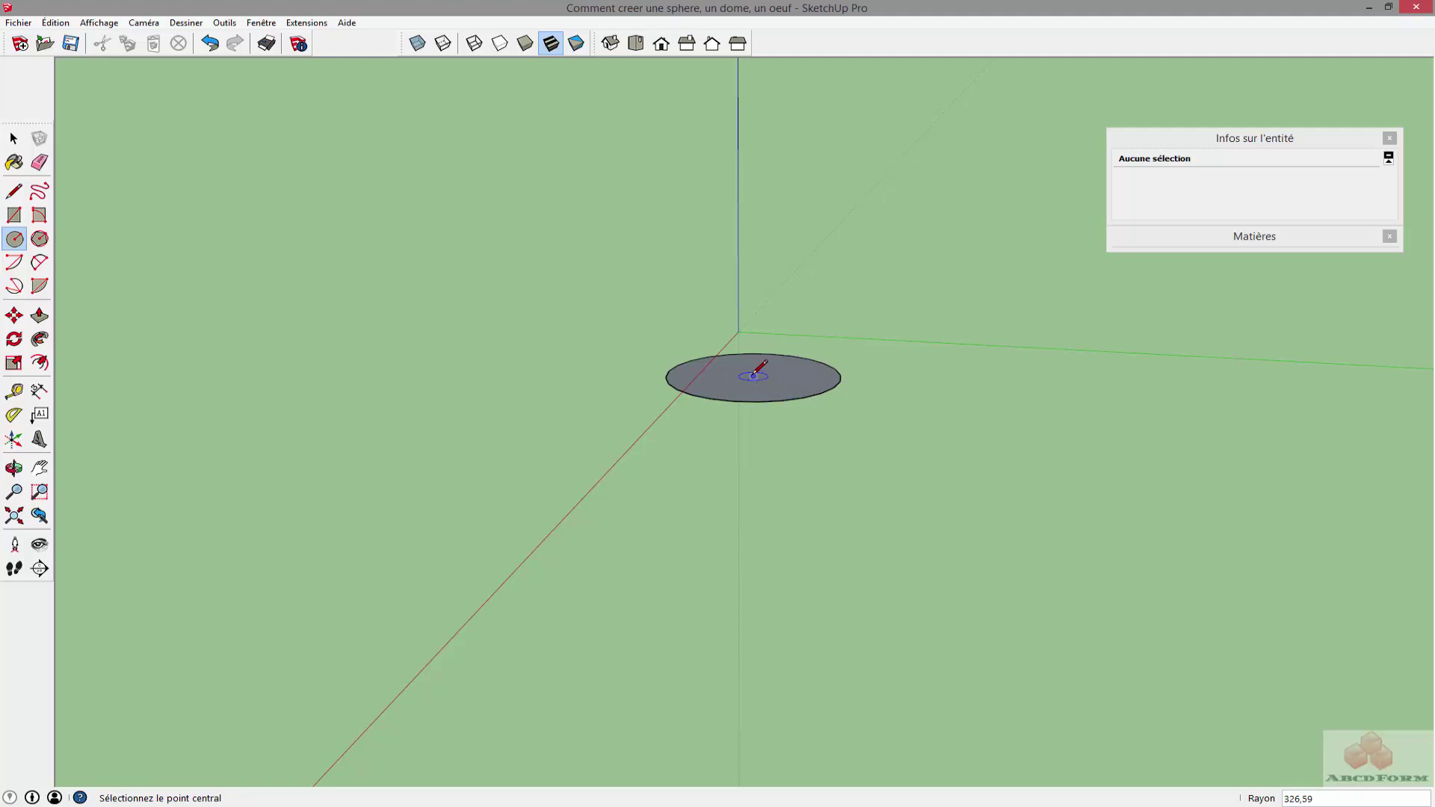
# Step: From a near-horizon view, draw an upright circle centred on the flat disc
pyautogui.press('o')
pyautogui.moveTo(743, 343); pyautogui.dragTo(773, 227)
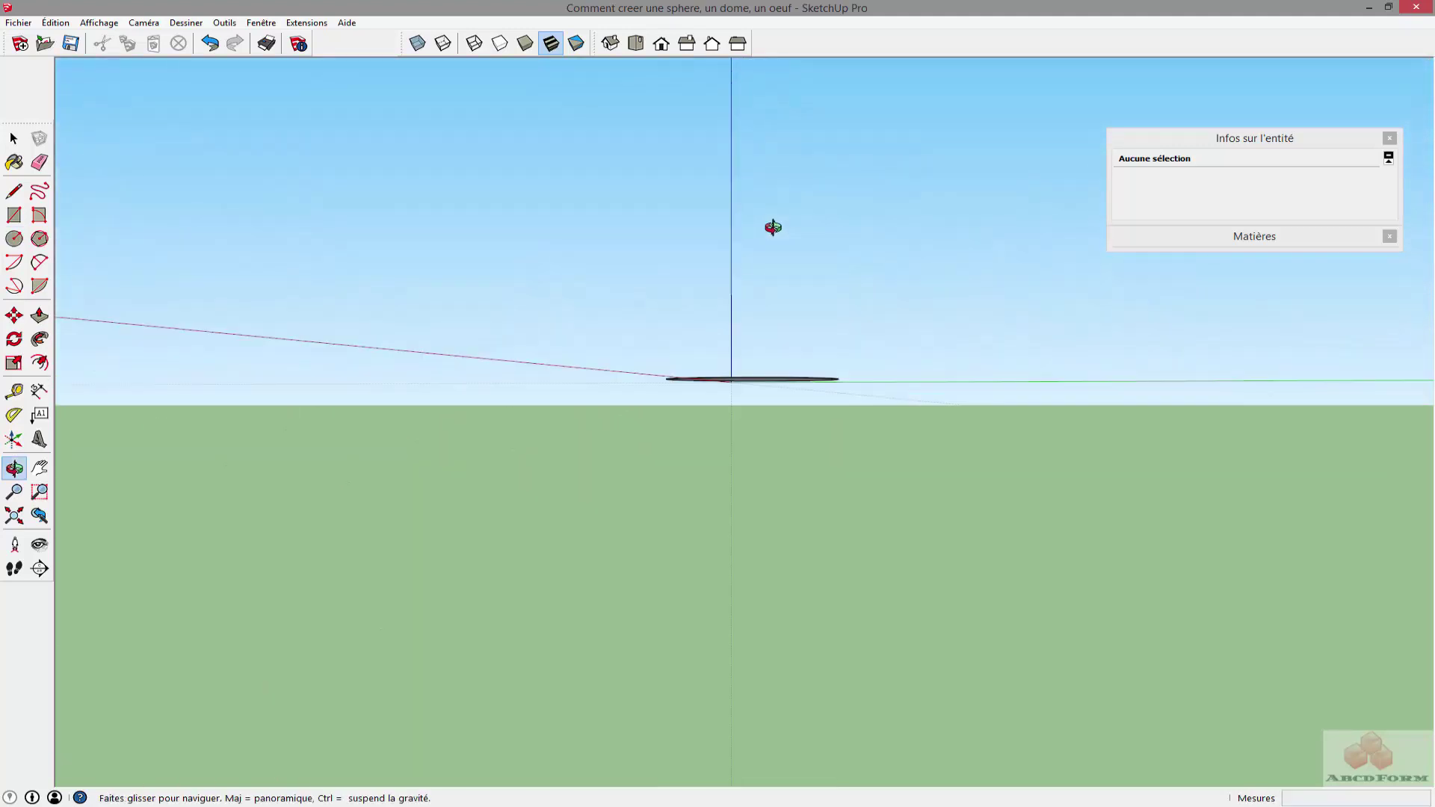
pyautogui.press('c')
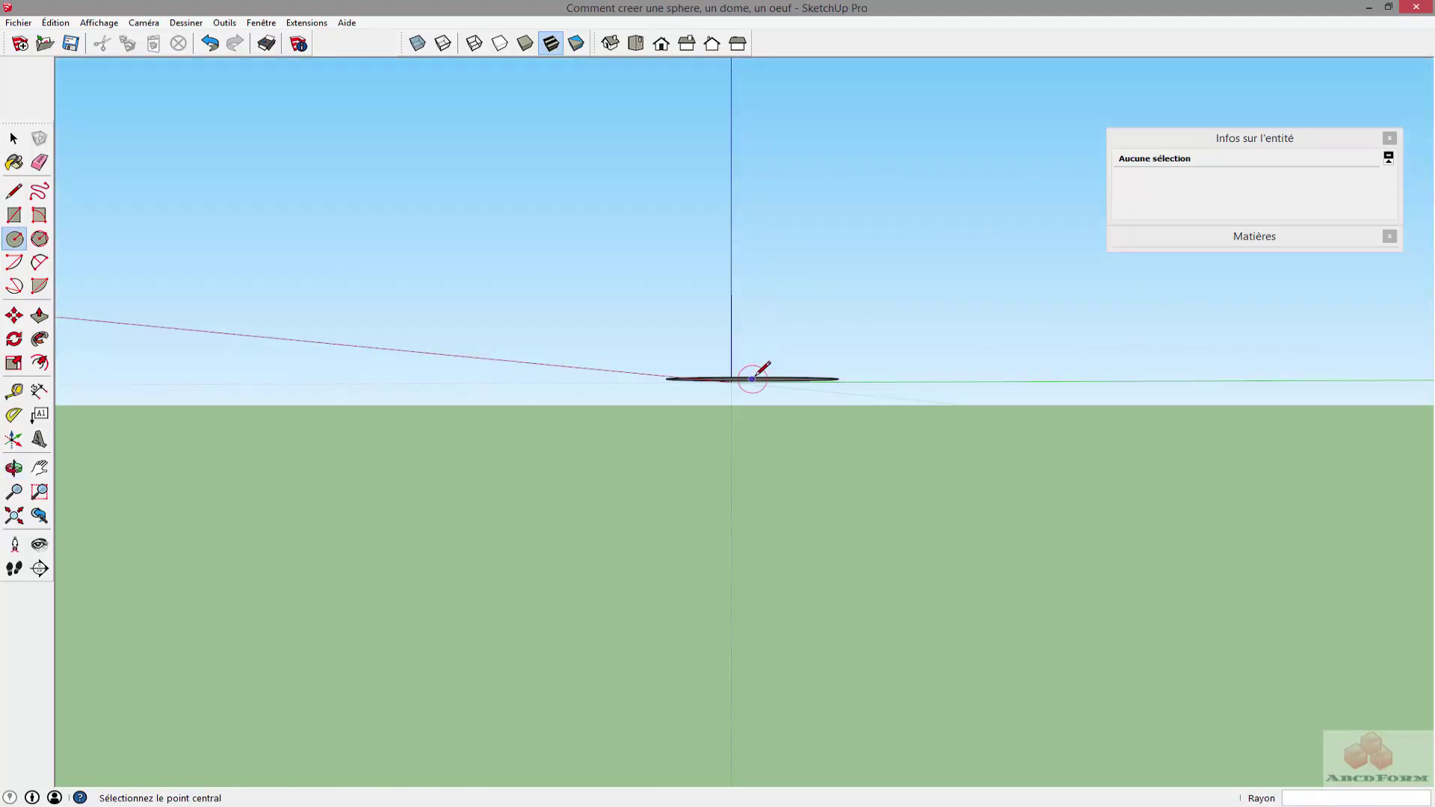
pyautogui.click(753, 379)
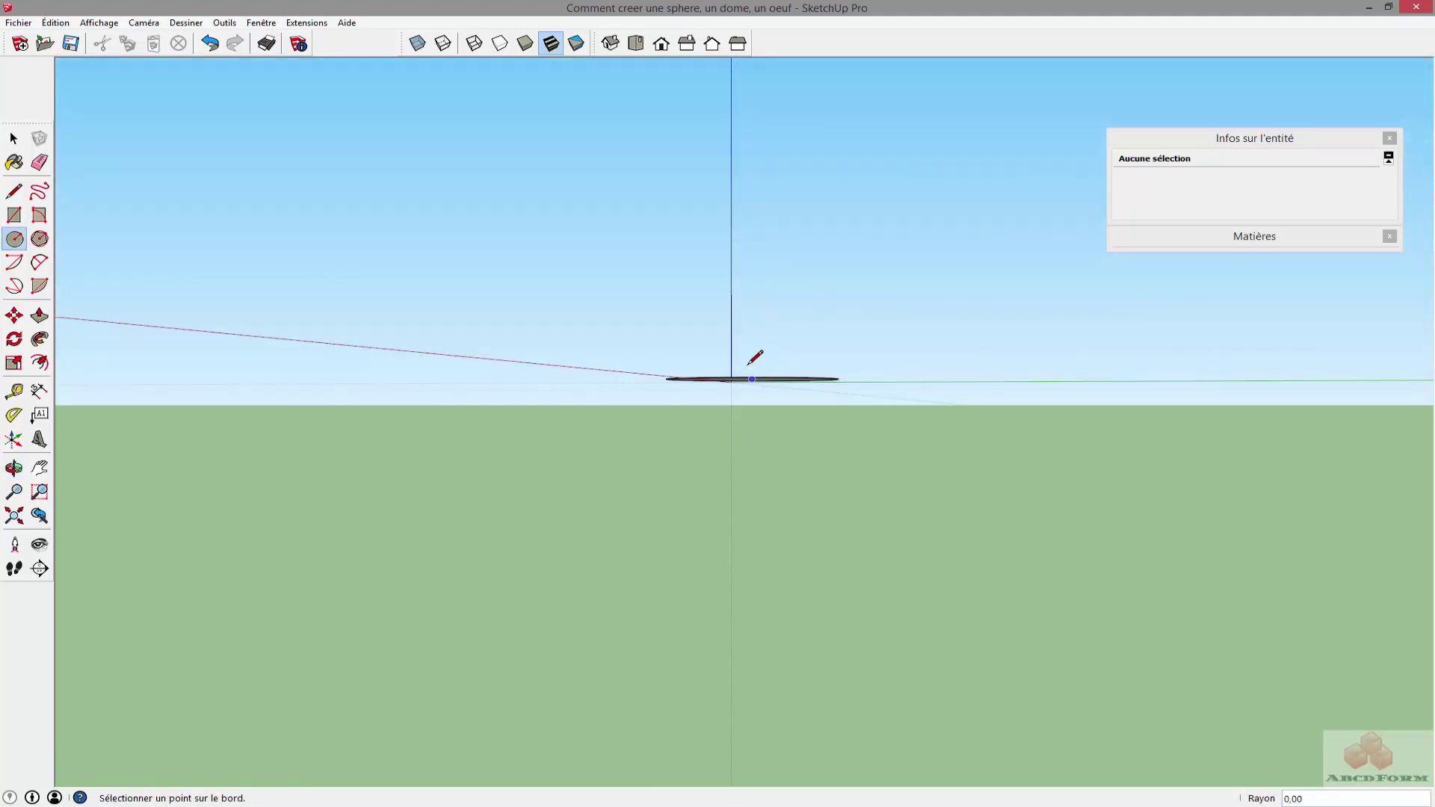
pyautogui.click(695, 305)
# Step: Orbit back above the circles and select the flat disc as the sweep path
pyautogui.press('space')
pyautogui.press('o')
pyautogui.moveTo(635, 291)
pyautogui.mouseDown()
pyautogui.moveTo(705, 453)
pyautogui.moveTo(744, 497)
pyautogui.moveTo(629, 424)
pyautogui.mouseUp()
pyautogui.press('space')
pyautogui.click(782, 408)
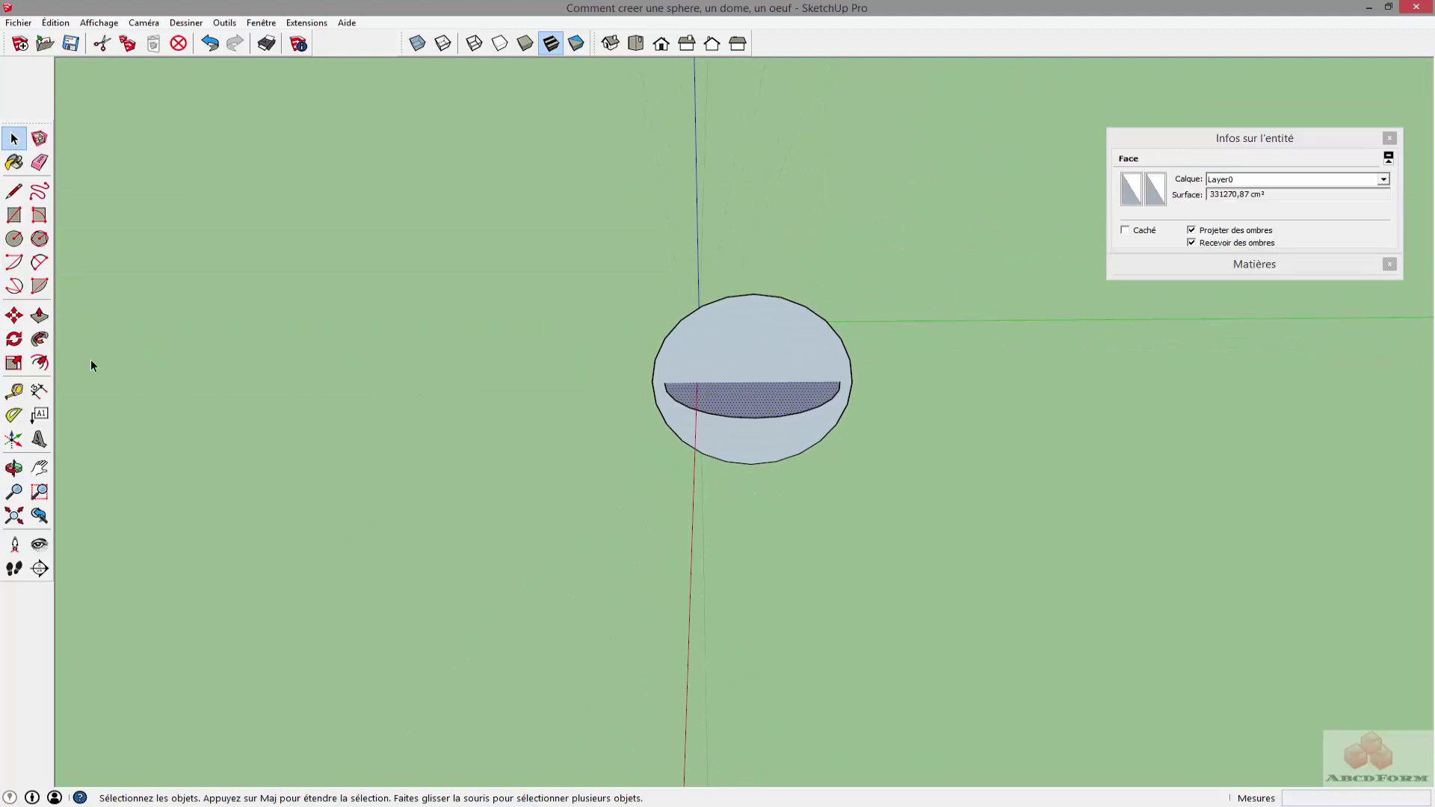
# Step: Follow Me the upright circle around the selected ground disc, then orbit the resulting sphere
pyautogui.click(40, 339)
pyautogui.click(778, 336)
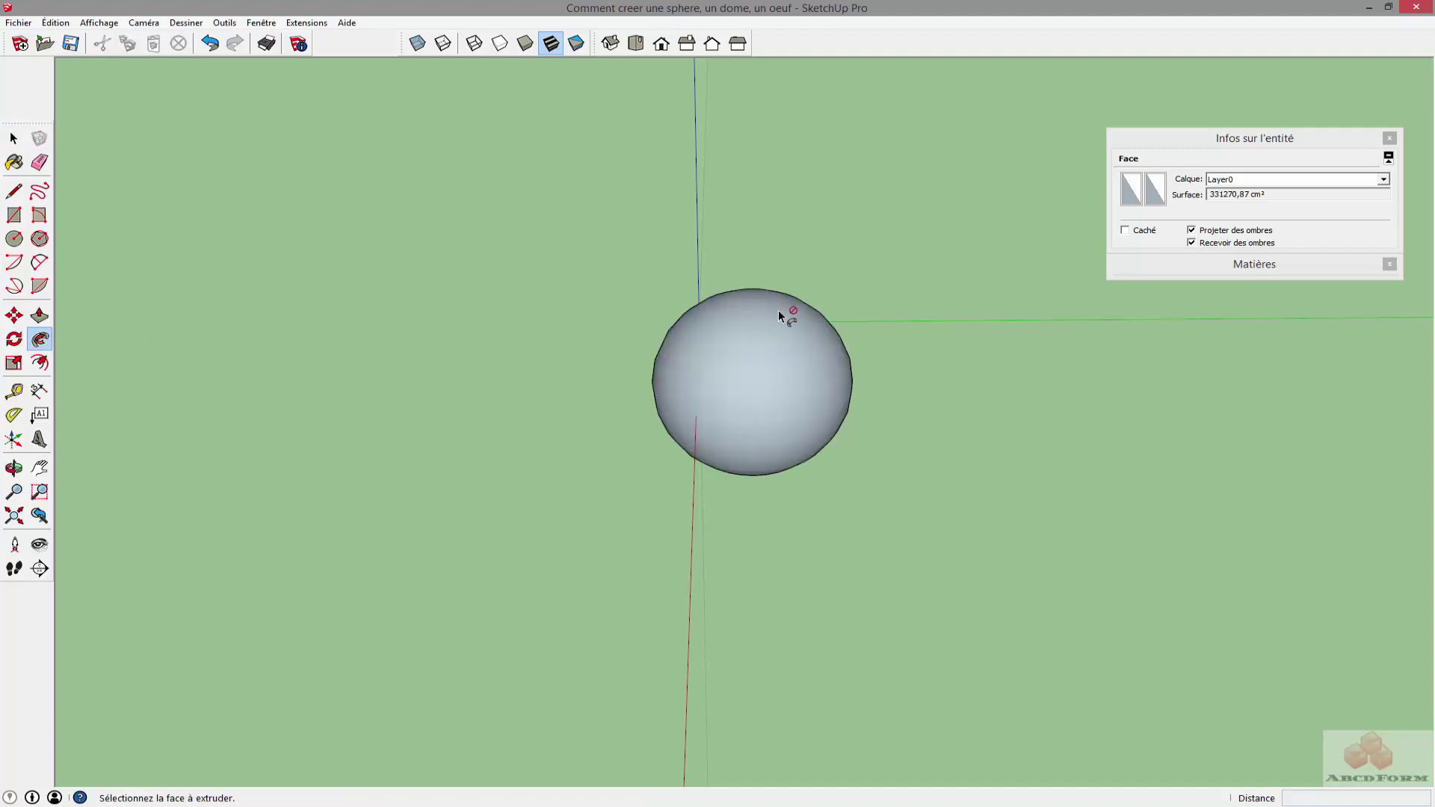
pyautogui.moveTo(953, 331)
pyautogui.mouseDown(button='middle')
pyautogui.moveTo(548, 333)
pyautogui.moveTo(350, 282)
pyautogui.moveTo(881, 336)
pyautogui.moveTo(762, 343)
pyautogui.moveTo(721, 306)
pyautogui.mouseUp(button='middle')
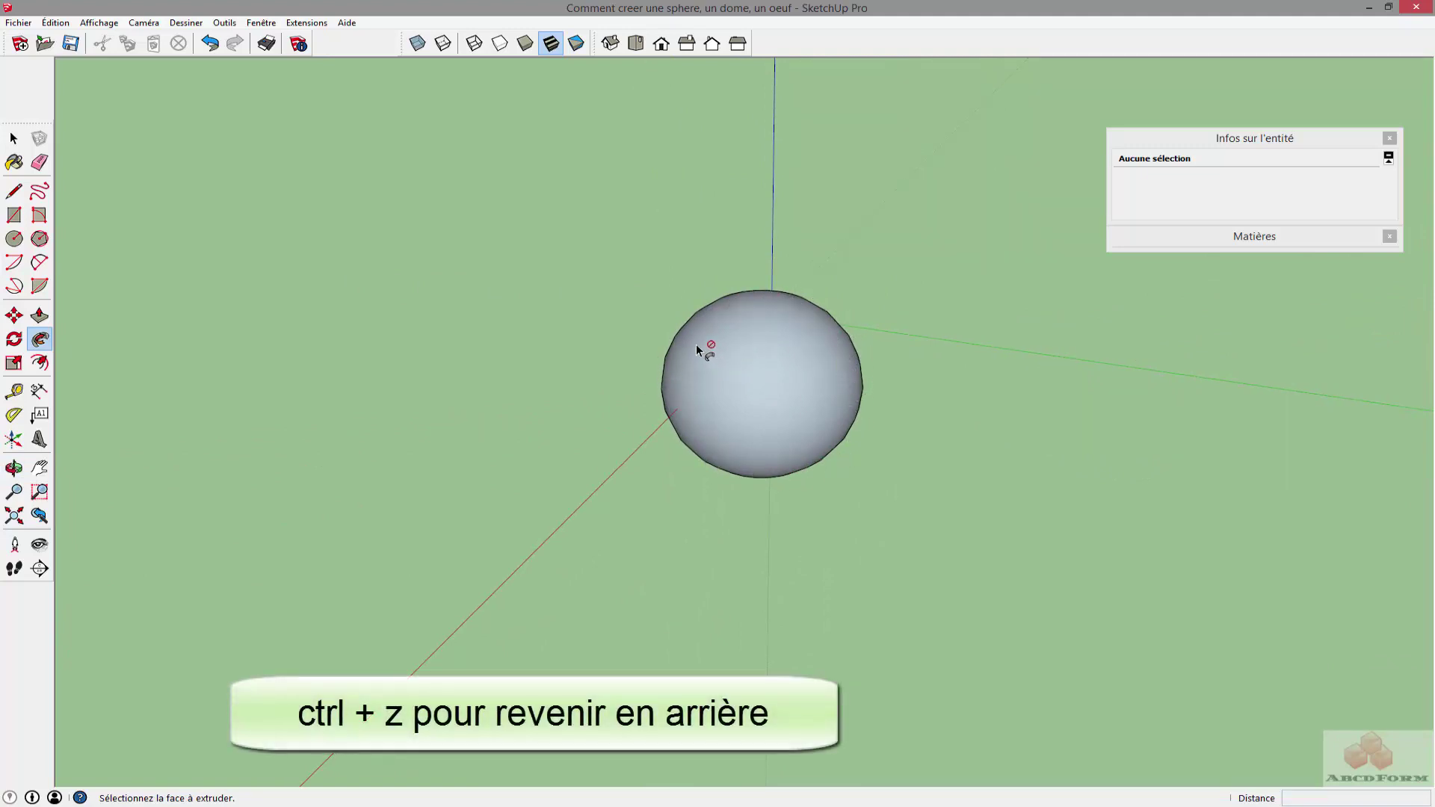
# Step: Undo the sphere and change the upright circle's segments from 24 to 48
pyautogui.hotkey('ctrl', 'z')
pyautogui.press('space')
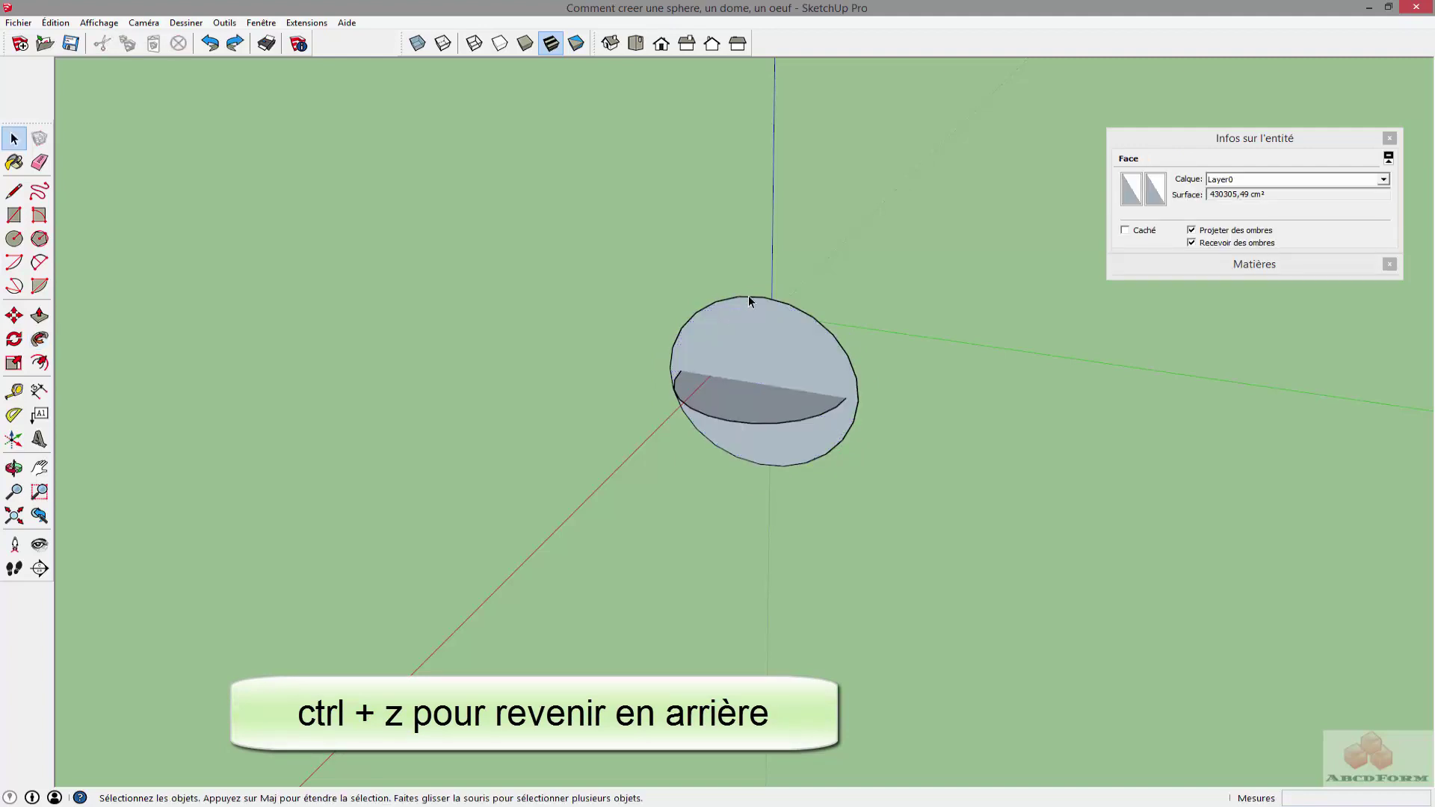
pyautogui.click(748, 295)
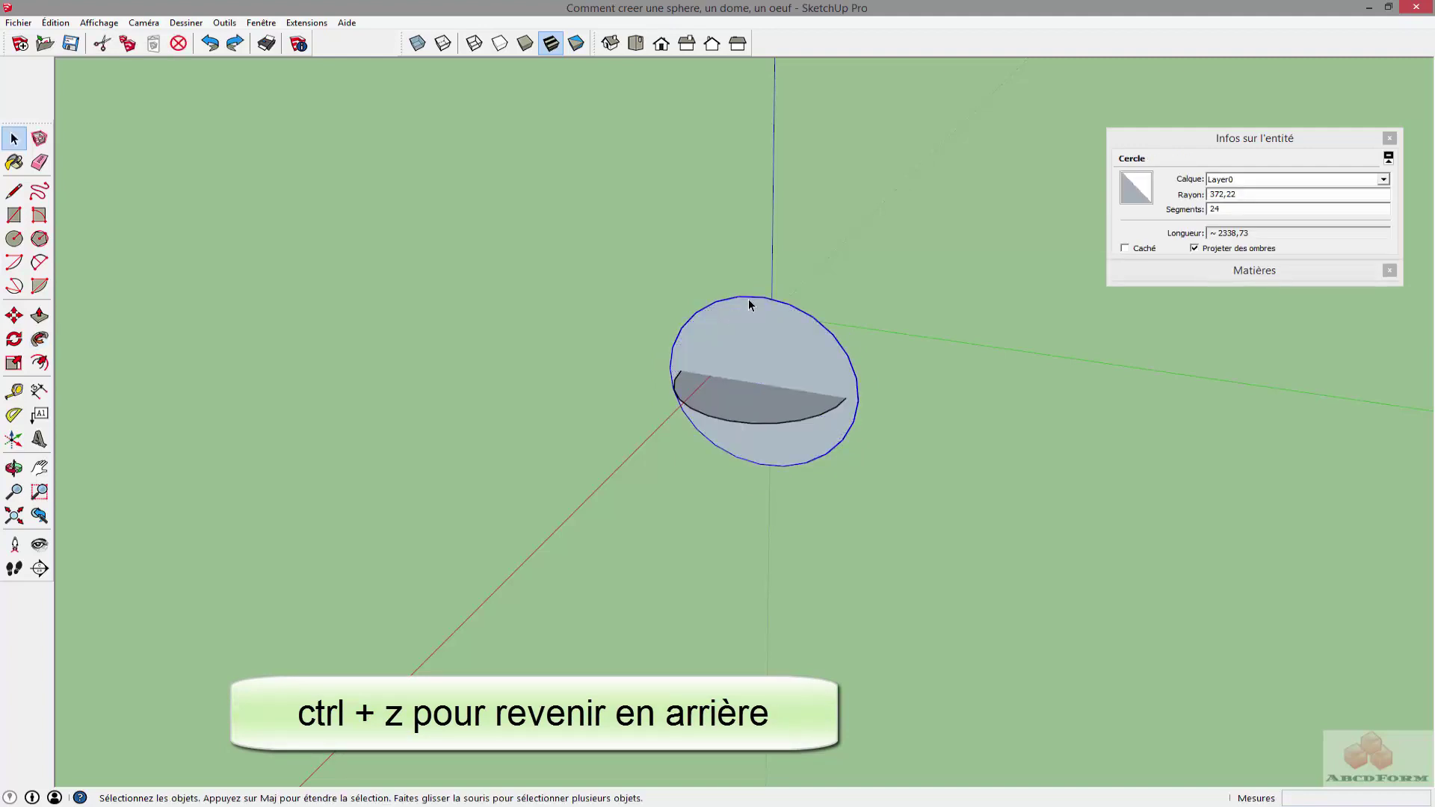
pyautogui.click(1236, 211)
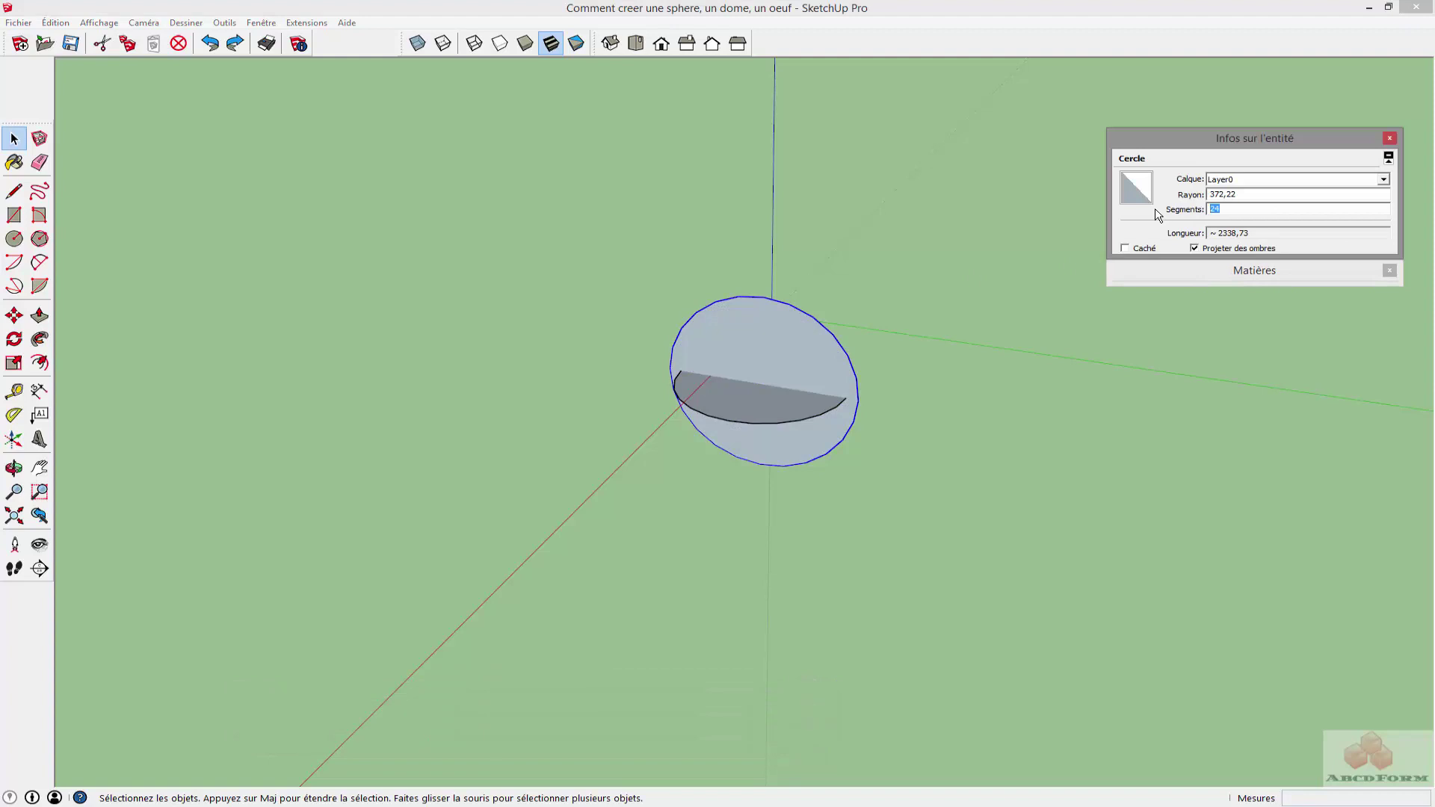
pyautogui.write('48')
pyautogui.click(1028, 383)
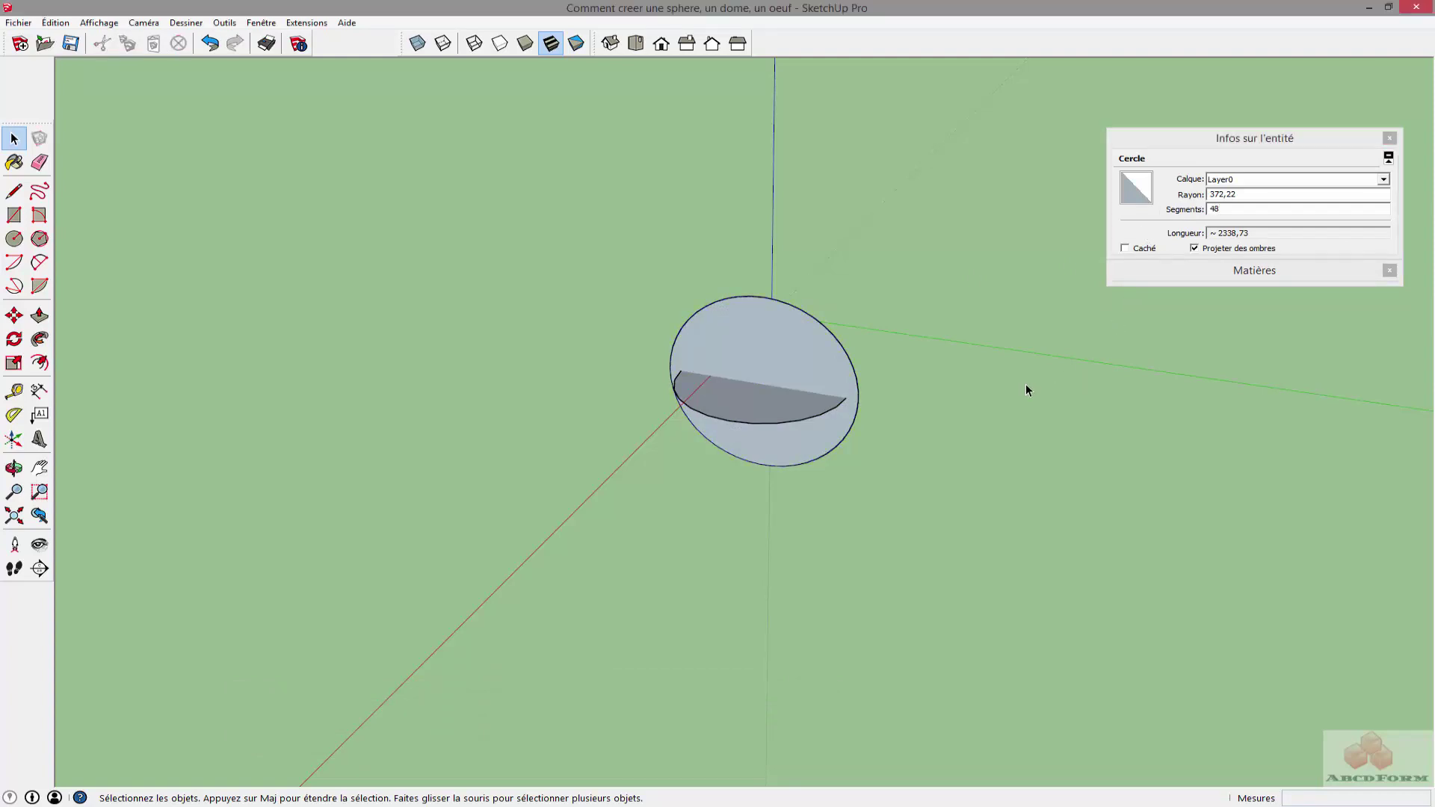
pyautogui.moveTo(610, 402)
pyautogui.mouseDown(button='middle')
pyautogui.moveTo(641, 304)
pyautogui.moveTo(813, 237)
pyautogui.moveTo(678, 244)
pyautogui.moveTo(593, 270)
pyautogui.mouseUp(button='middle')
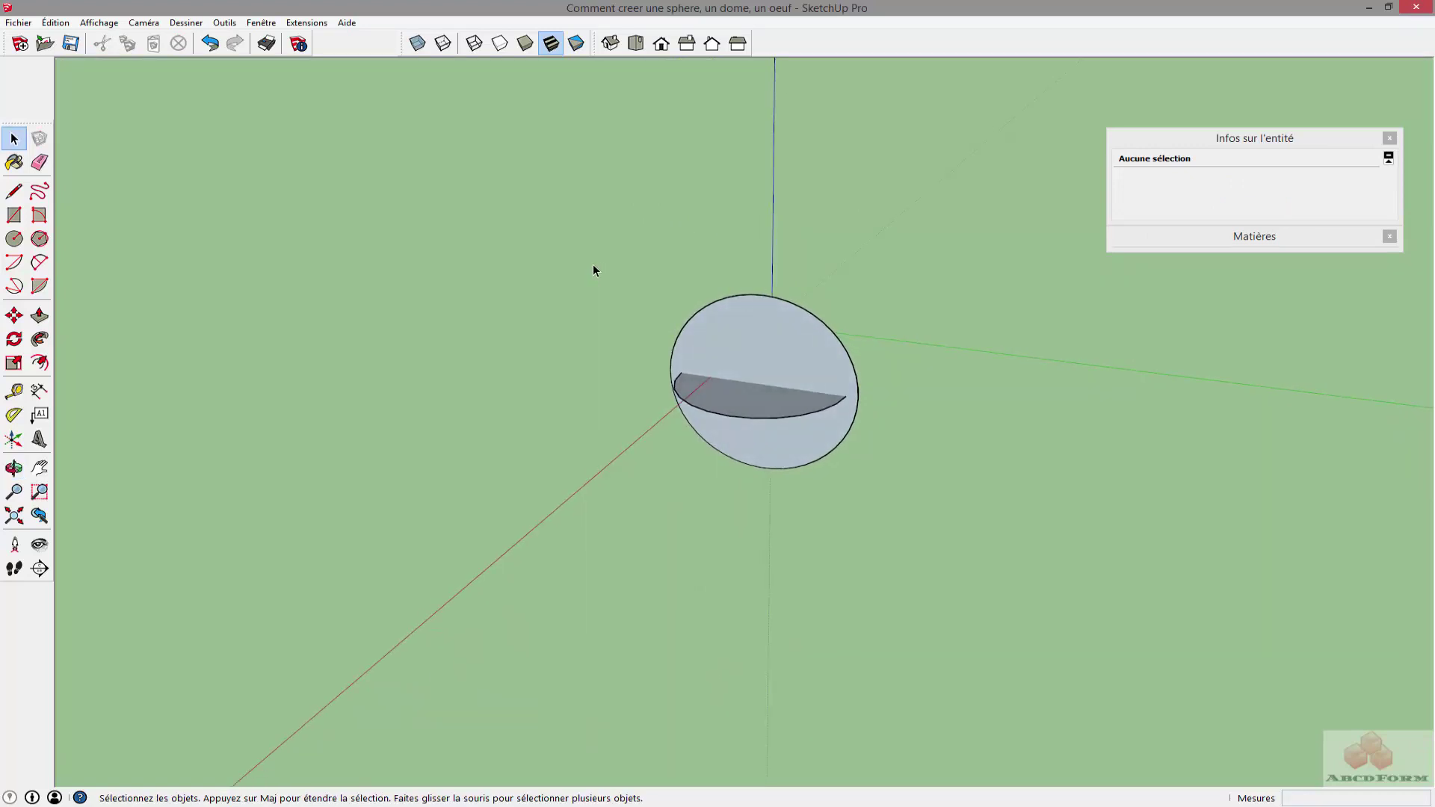
# Step: Sweep the 48-segment circle into a sphere, then undo everything back to an empty scene
pyautogui.click(747, 397)
pyautogui.click(39, 339)
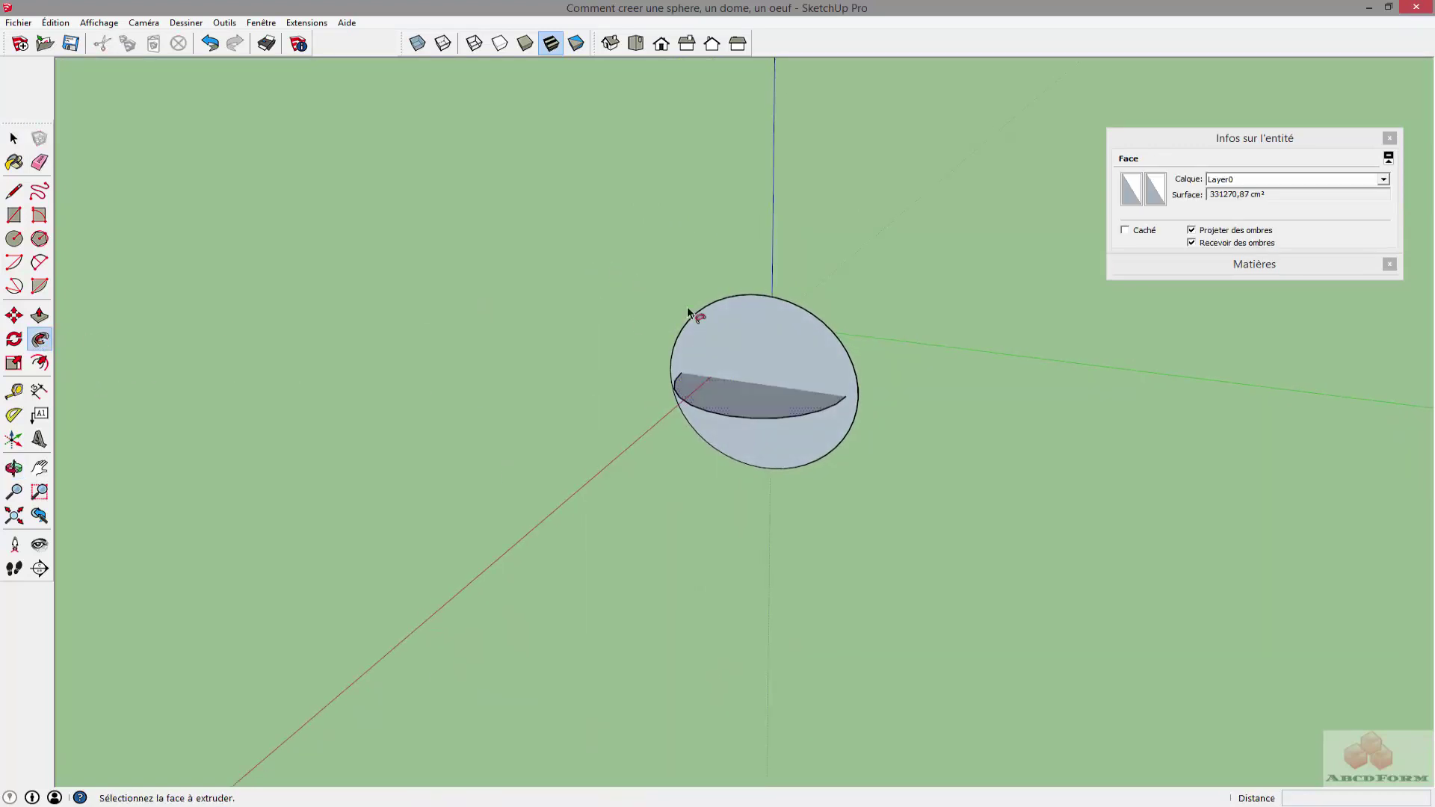
pyautogui.click(688, 309)
pyautogui.moveTo(935, 323)
pyautogui.mouseDown(button='middle')
pyautogui.moveTo(560, 279)
pyautogui.moveTo(532, 244)
pyautogui.moveTo(881, 311)
pyautogui.moveTo(900, 330)
pyautogui.mouseUp(button='middle')
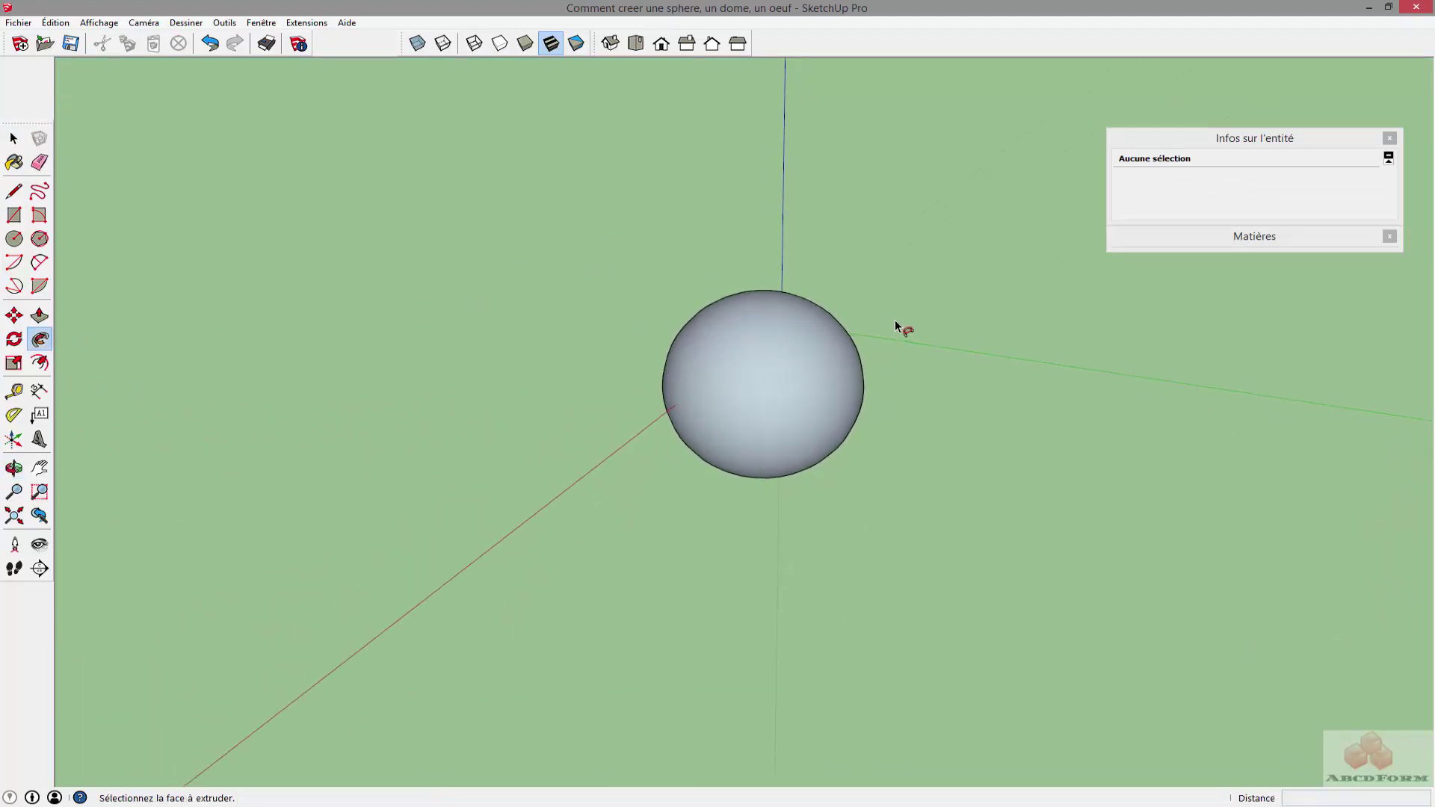
pyautogui.hotkey('ctrl', 'z')
pyautogui.hotkey('ctrl', 'z')
pyautogui.hotkey('ctrl', 'z')
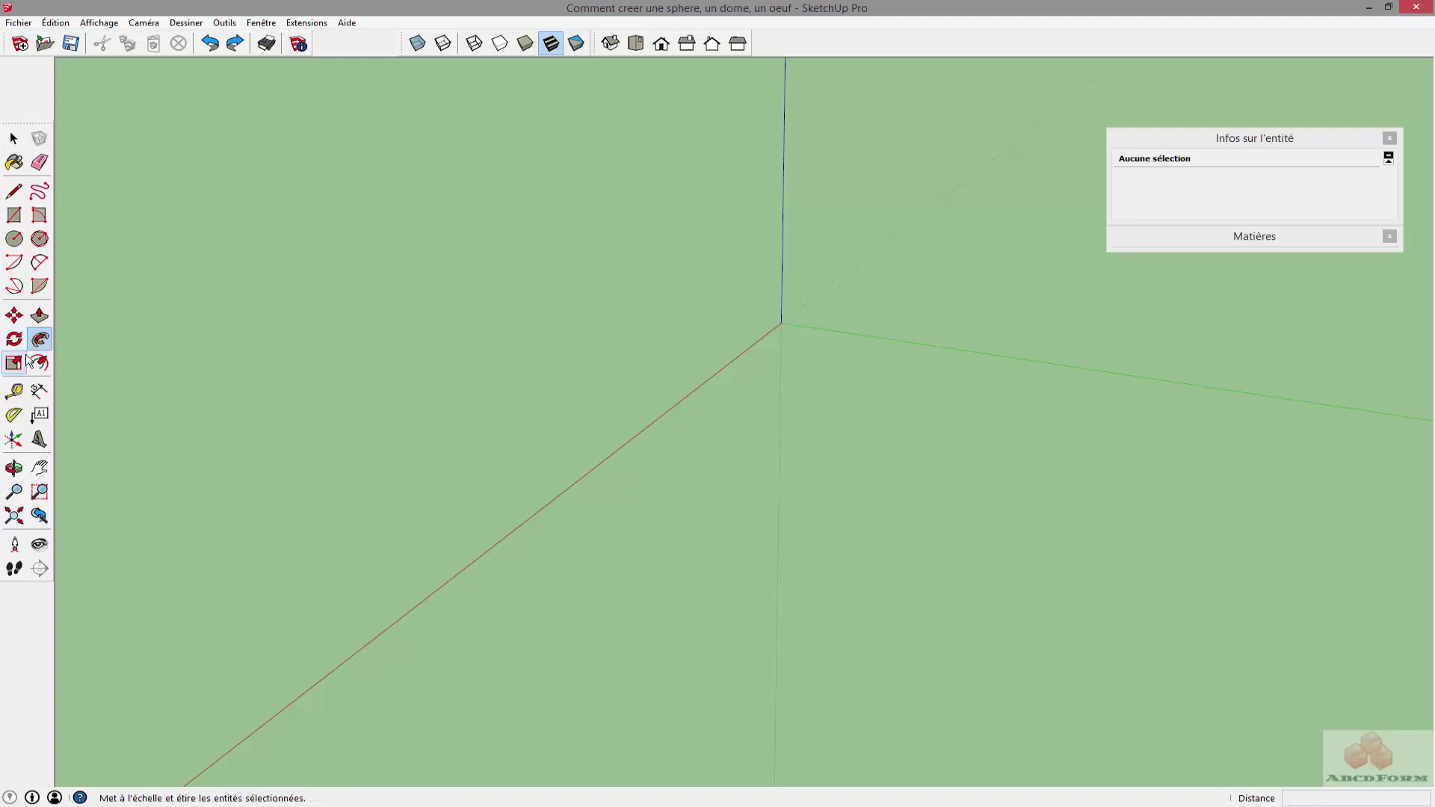
# Step: Draw a ground disc at the origin and an upright circle of radius 335,45 on it
pyautogui.click(14, 238)
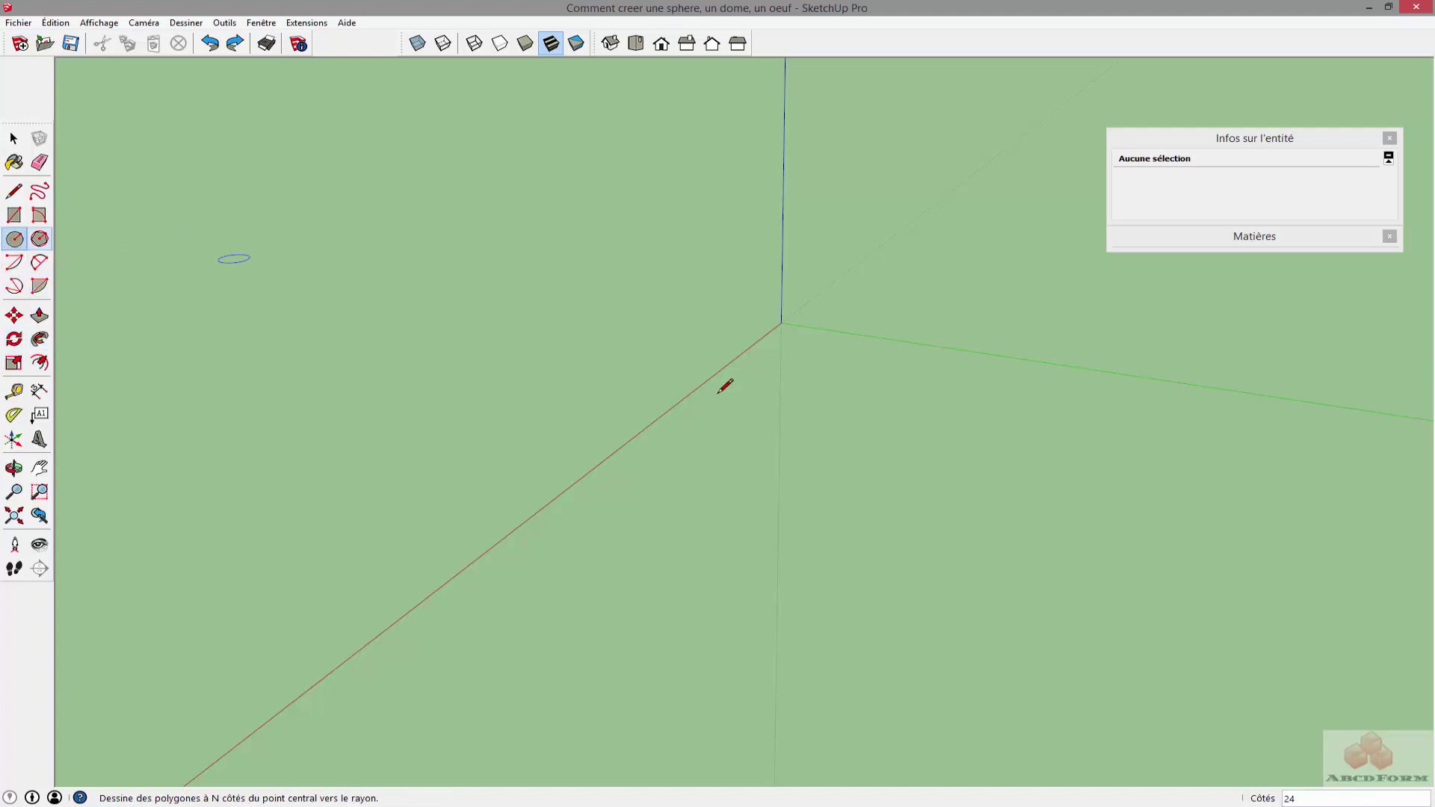
pyautogui.click(773, 386)
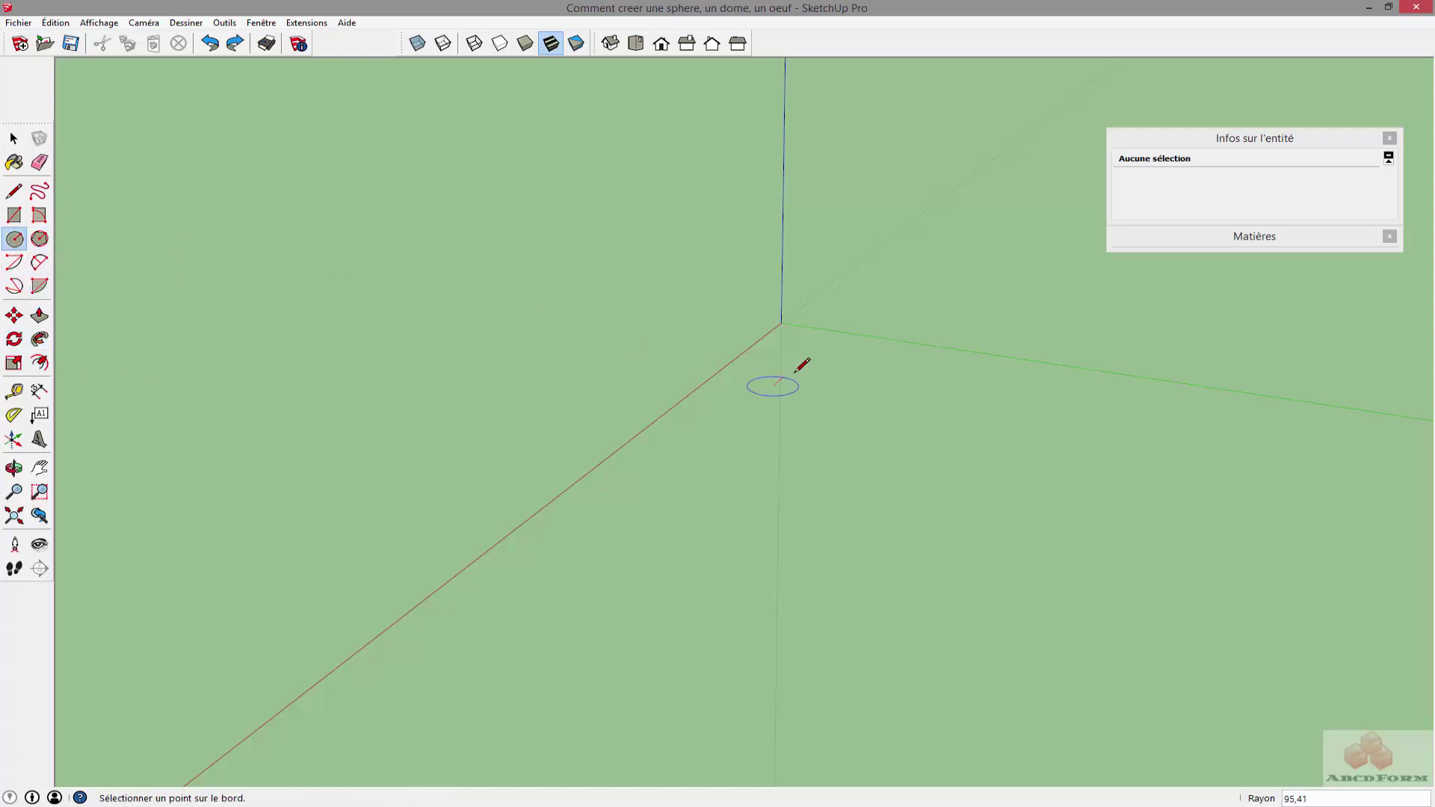
pyautogui.click(837, 366)
pyautogui.press('o')
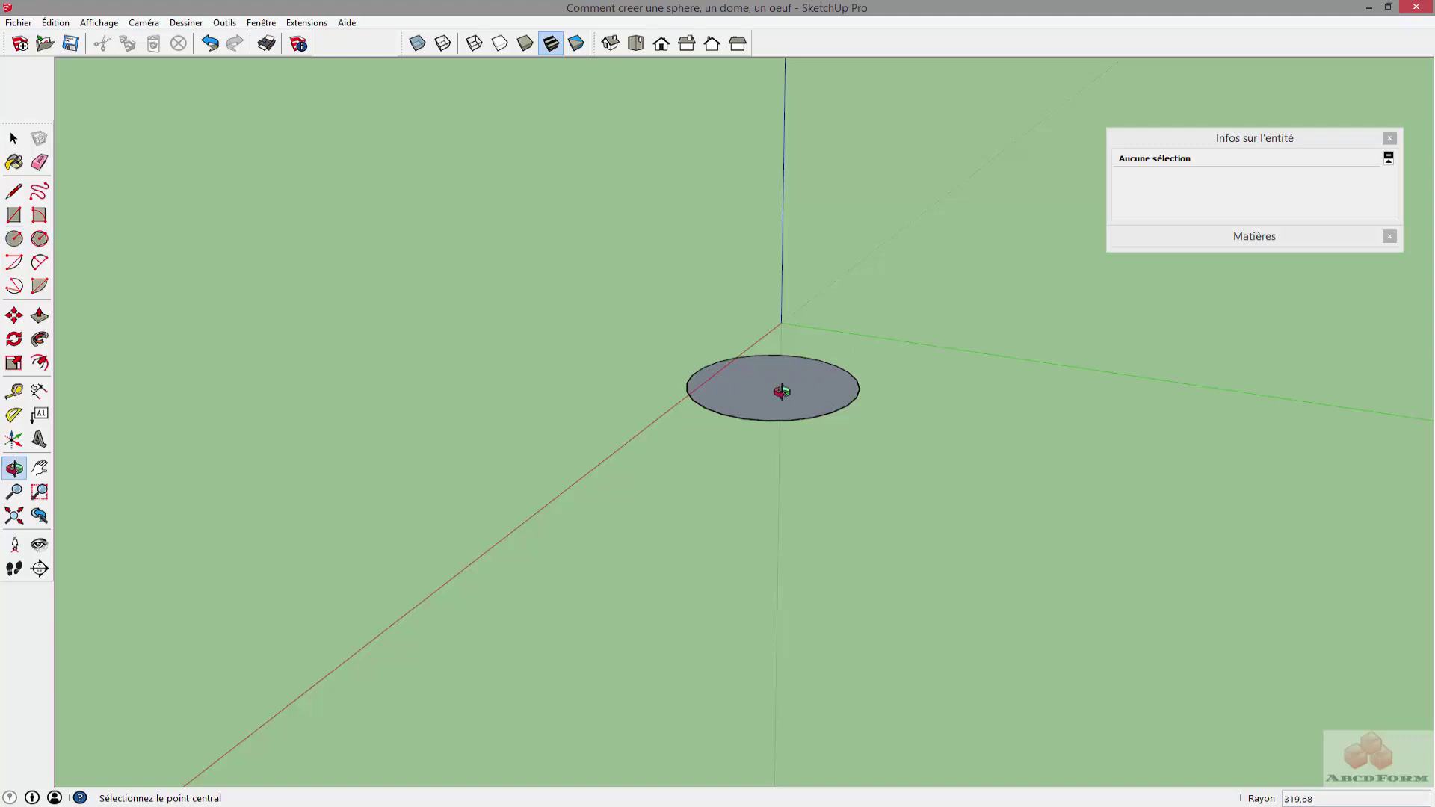
pyautogui.moveTo(782, 391); pyautogui.dragTo(955, 202)
pyautogui.press('c')
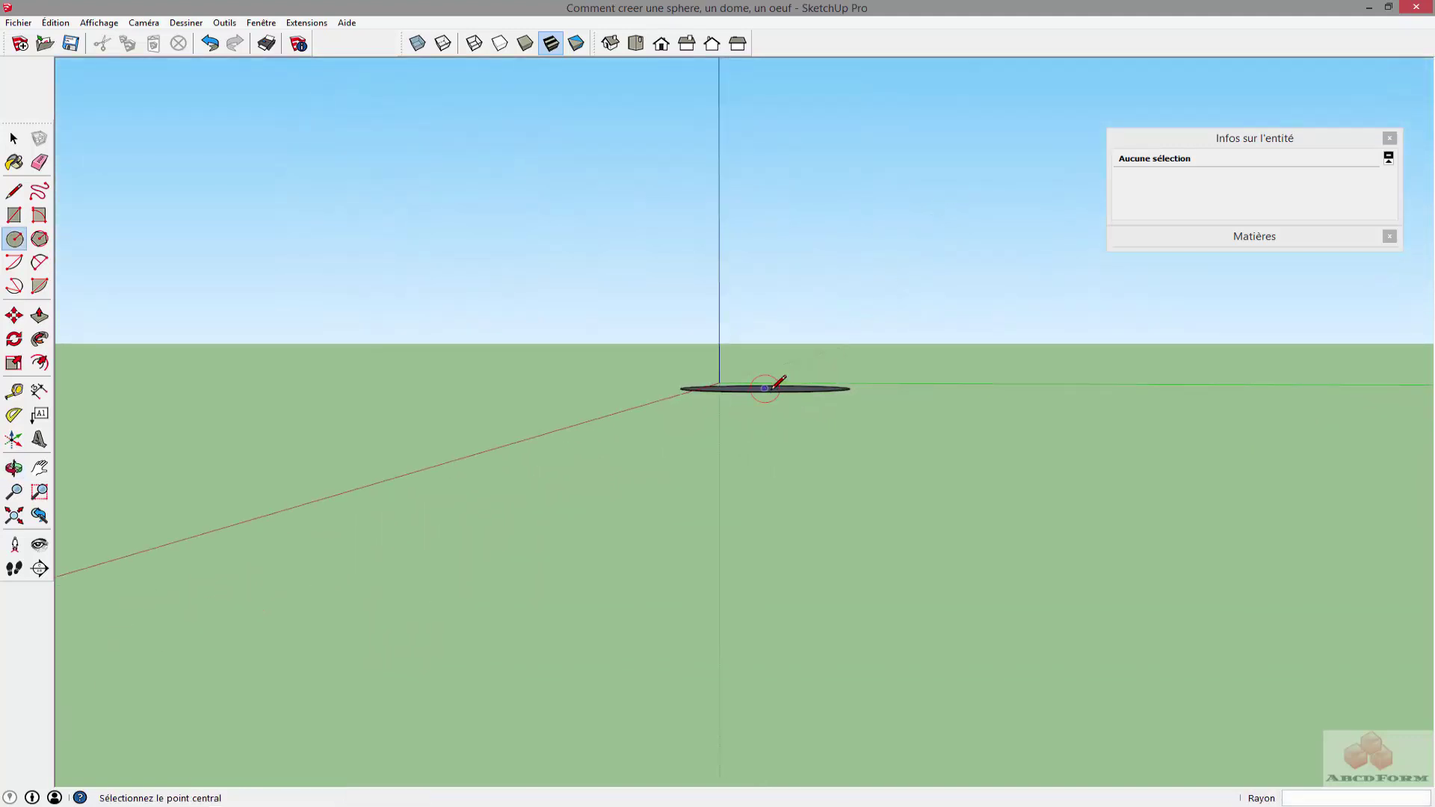
pyautogui.click(765, 388)
pyautogui.click(710, 323)
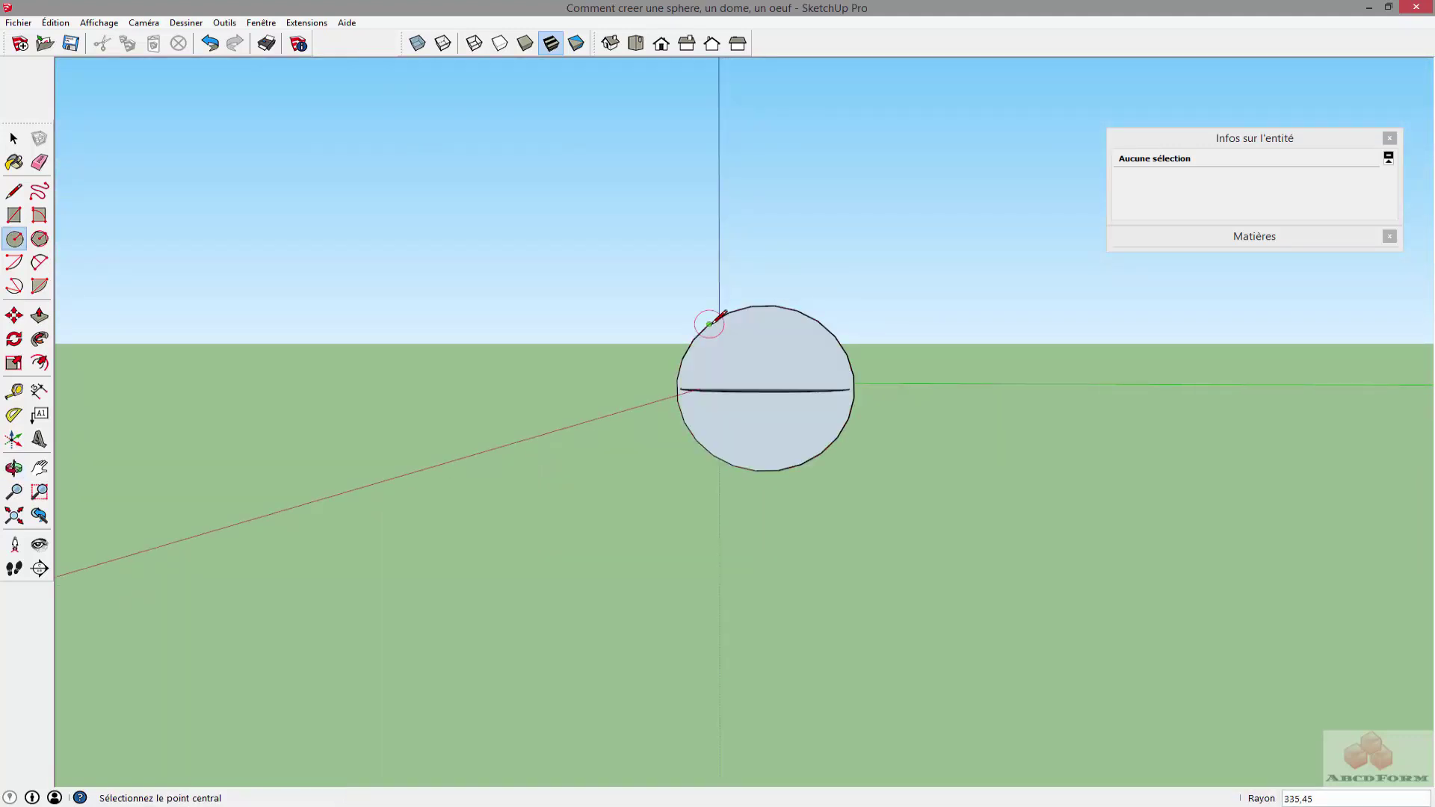
# Step: Select the ground disc and Follow Me the upright circle into a sphere
pyautogui.press('o')
pyautogui.moveTo(663, 282)
pyautogui.mouseDown()
pyautogui.moveTo(663, 368)
pyautogui.moveTo(768, 401)
pyautogui.mouseUp()
pyautogui.press('space')
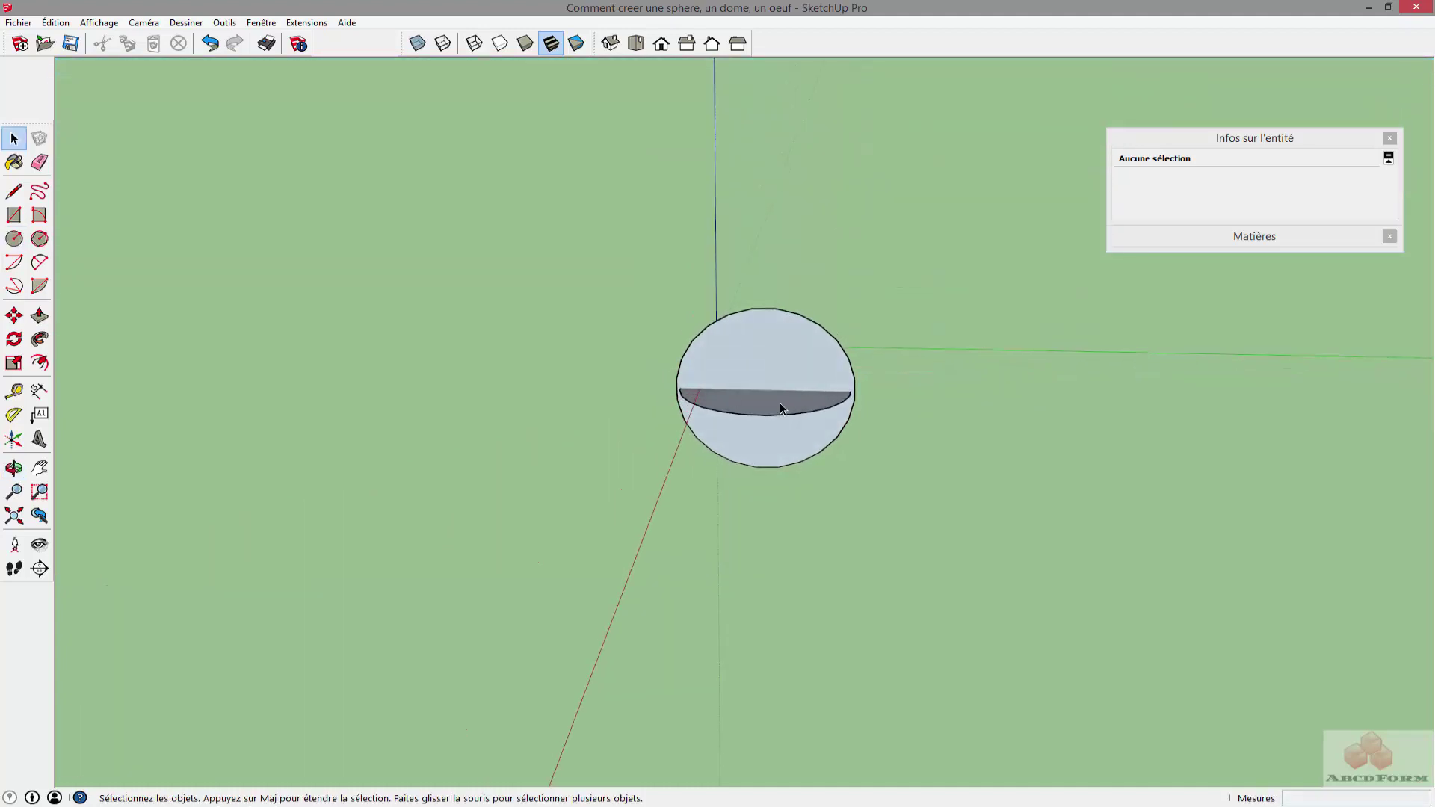
pyautogui.click(780, 404)
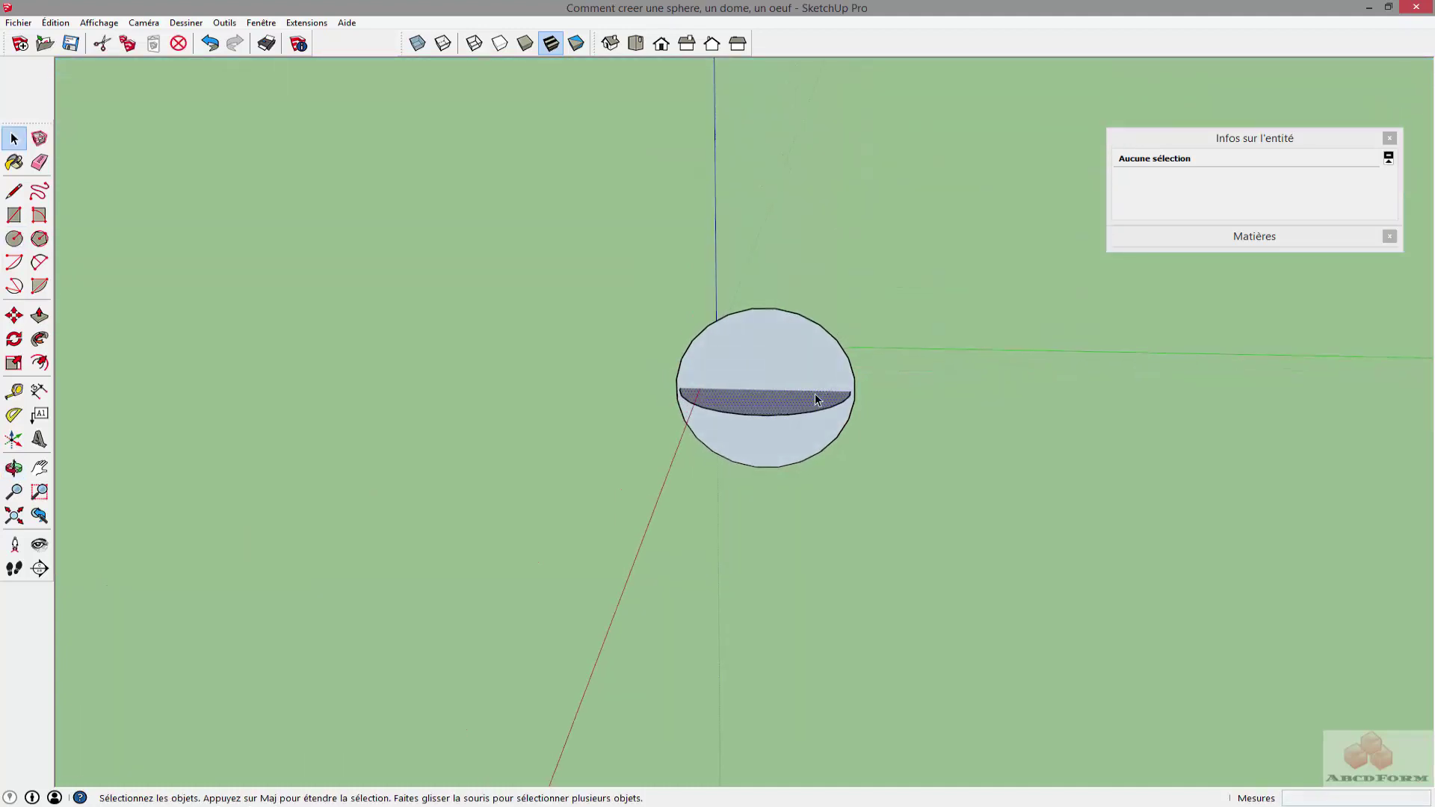
pyautogui.click(39, 341)
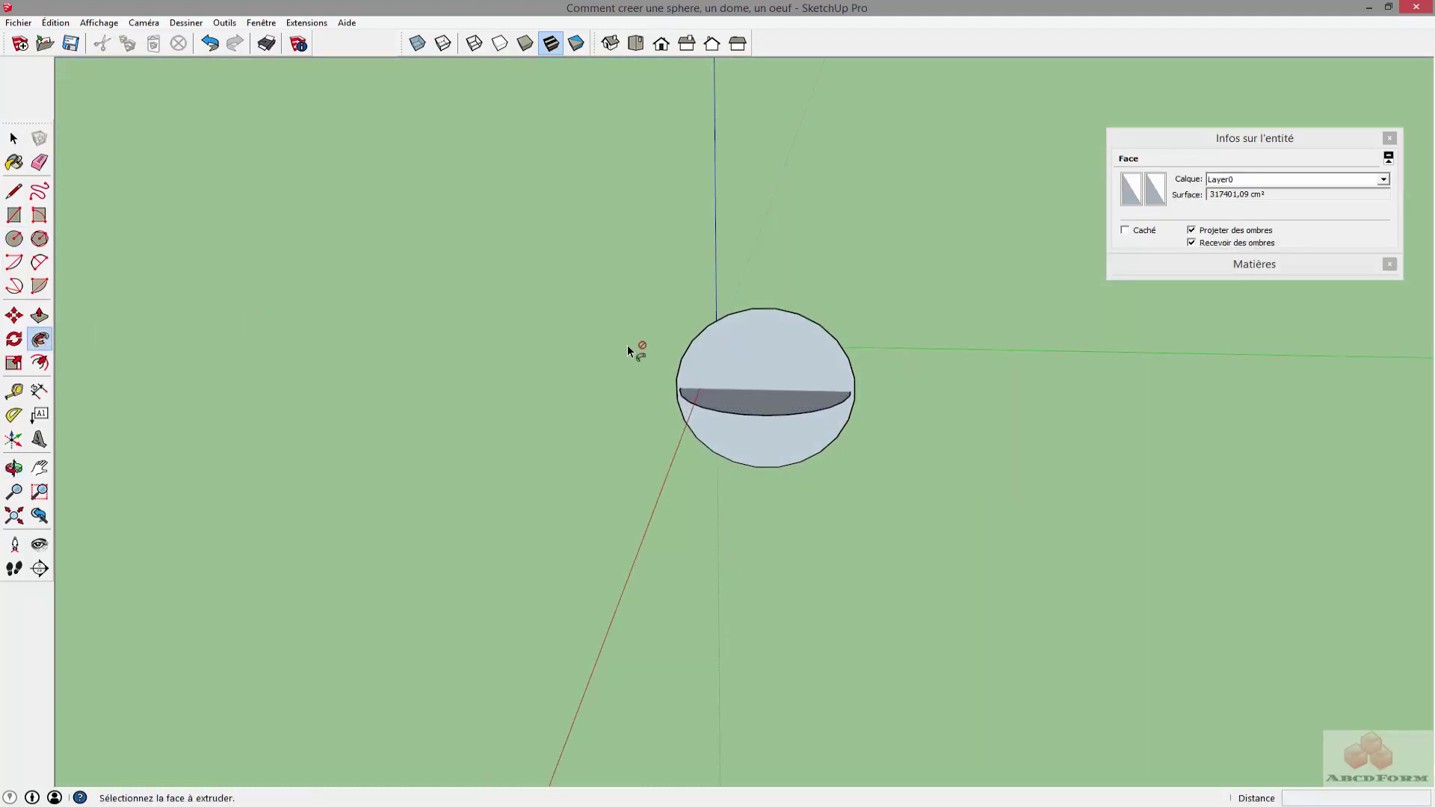
pyautogui.click(752, 366)
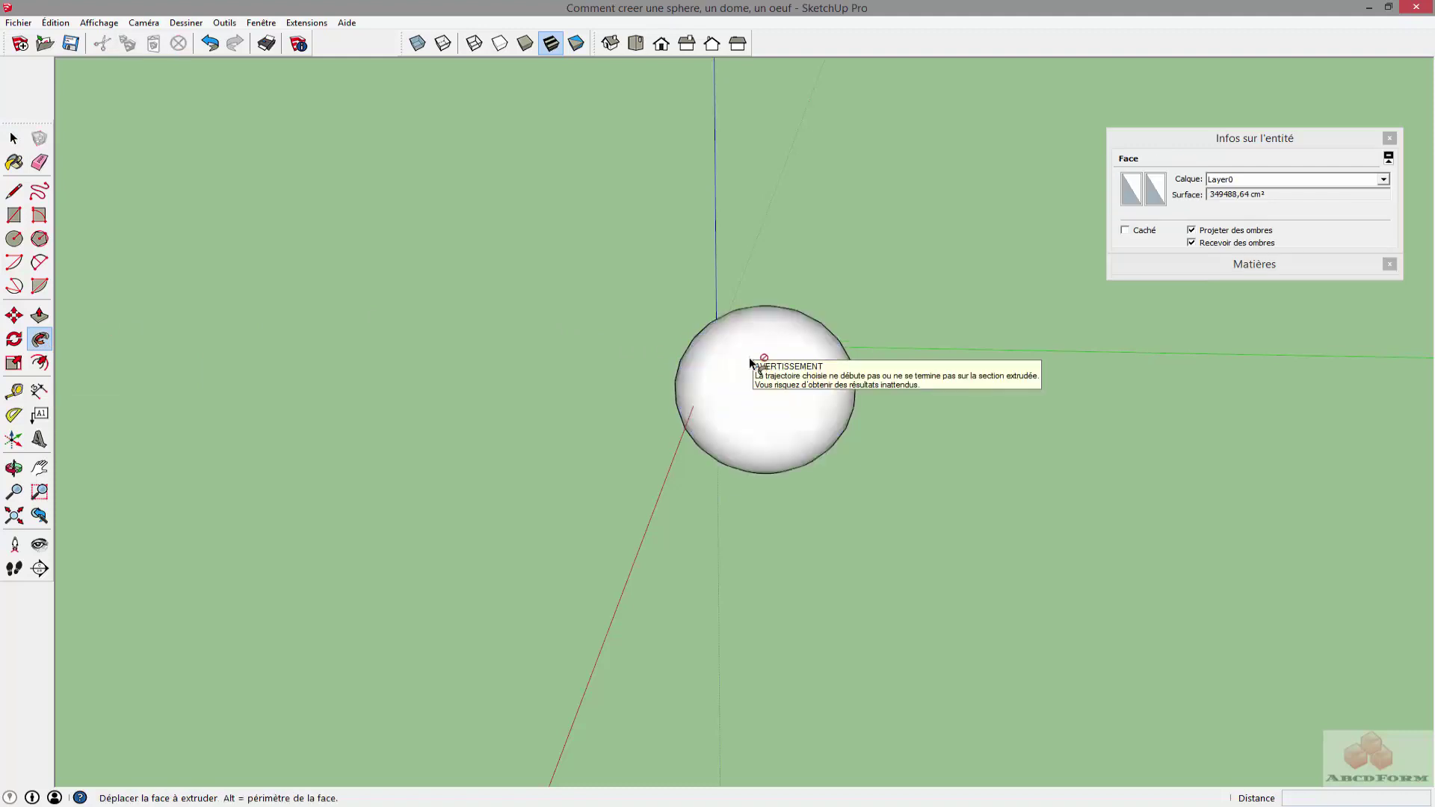
# Step: Orbit around the finished sphere and select its whole surface
pyautogui.press('o')
pyautogui.moveTo(843, 297)
pyautogui.mouseDown()
pyautogui.moveTo(281, 311)
pyautogui.moveTo(368, 305)
pyautogui.mouseUp()
pyautogui.moveTo(369, 306)
pyautogui.mouseDown(button='middle')
pyautogui.moveTo(939, 317)
pyautogui.moveTo(754, 278)
pyautogui.moveTo(651, 298)
pyautogui.mouseUp(button='middle')
pyautogui.press('space')
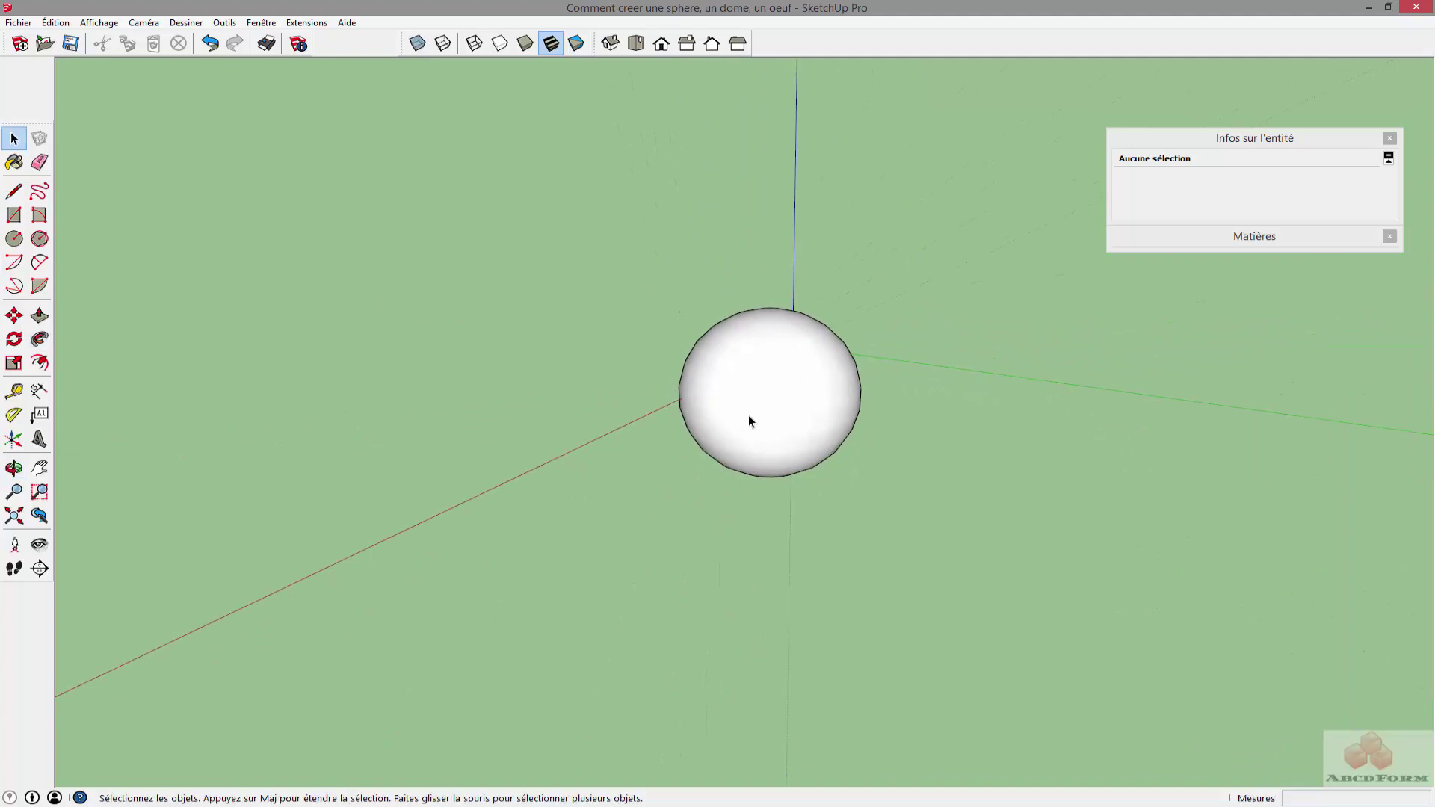
pyautogui.click(757, 411)
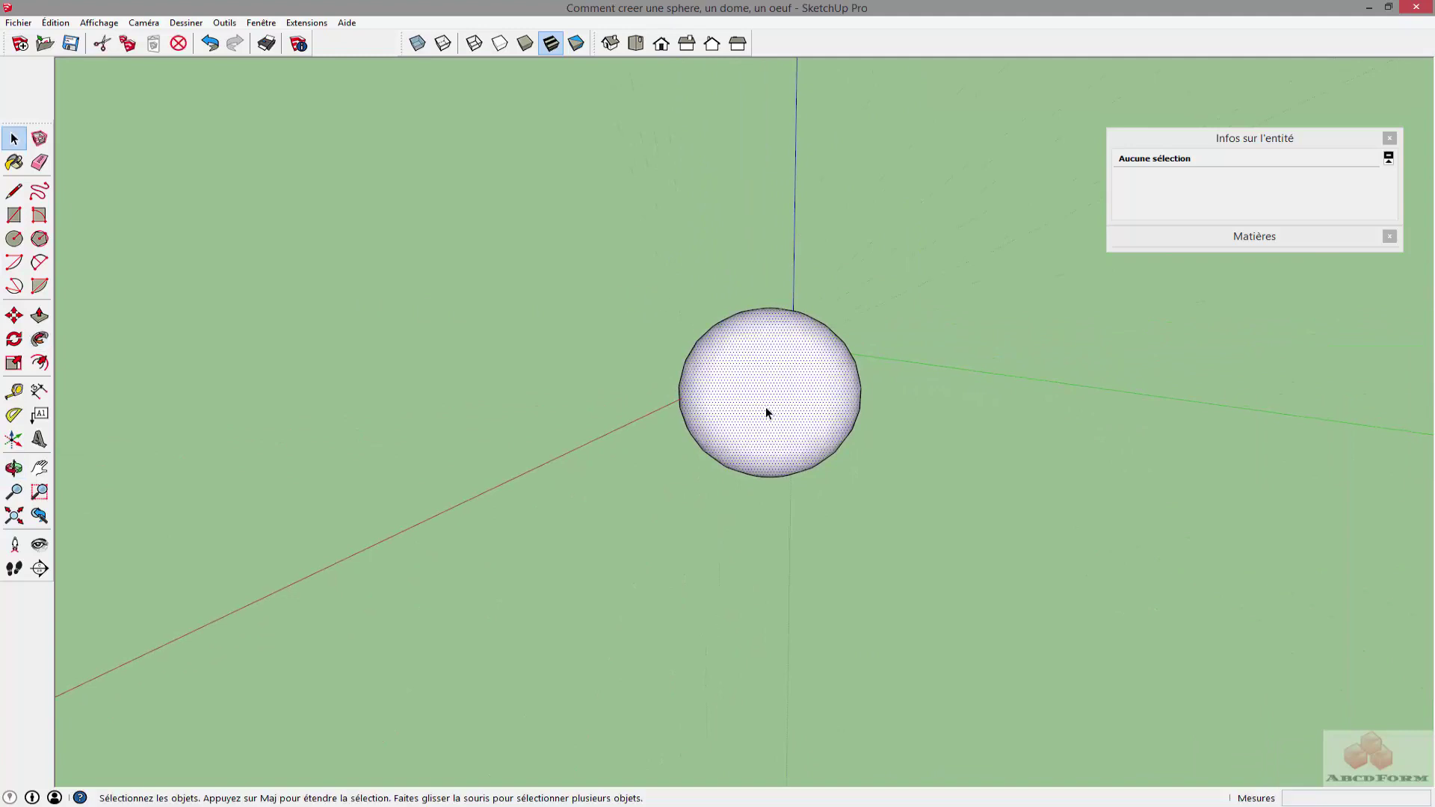
# Step: Scale the sphere 2.00 along the red axis into an egg, then orbit to inspect it
pyautogui.click(14, 363)
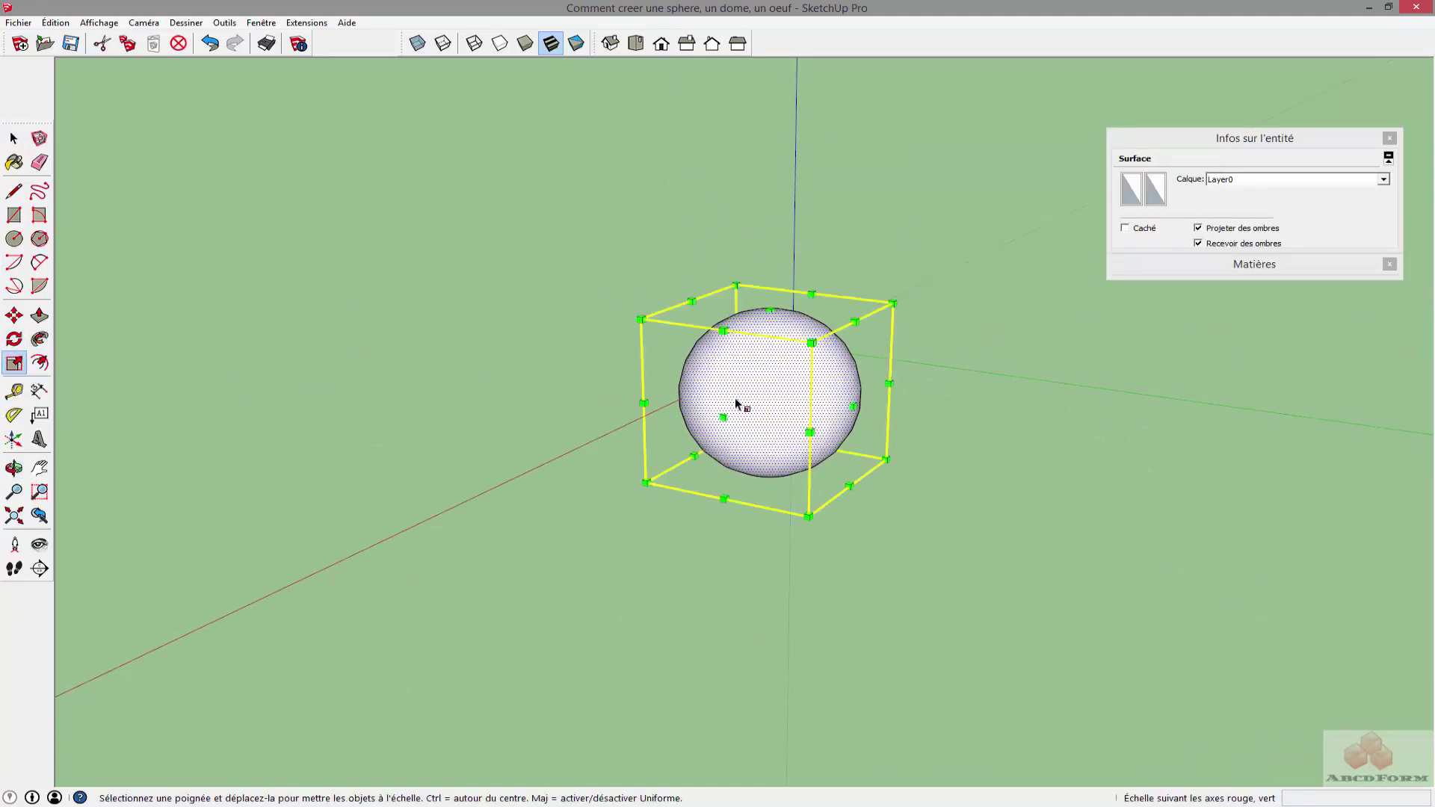
pyautogui.moveTo(718, 416); pyautogui.dragTo(610, 476)
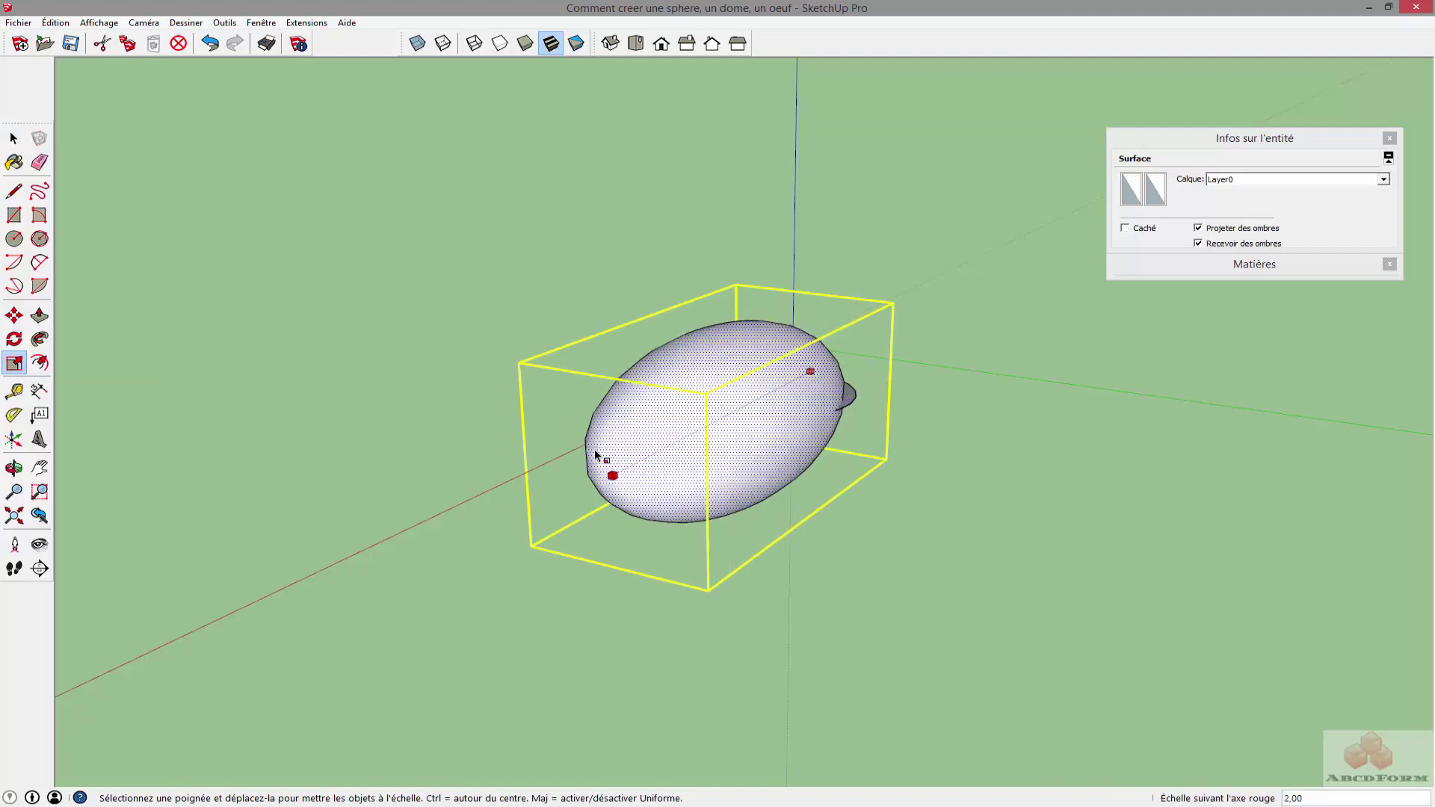
pyautogui.moveTo(817, 274)
pyautogui.mouseDown(button='middle')
pyautogui.moveTo(240, 330)
pyautogui.moveTo(946, 439)
pyautogui.mouseUp(button='middle')
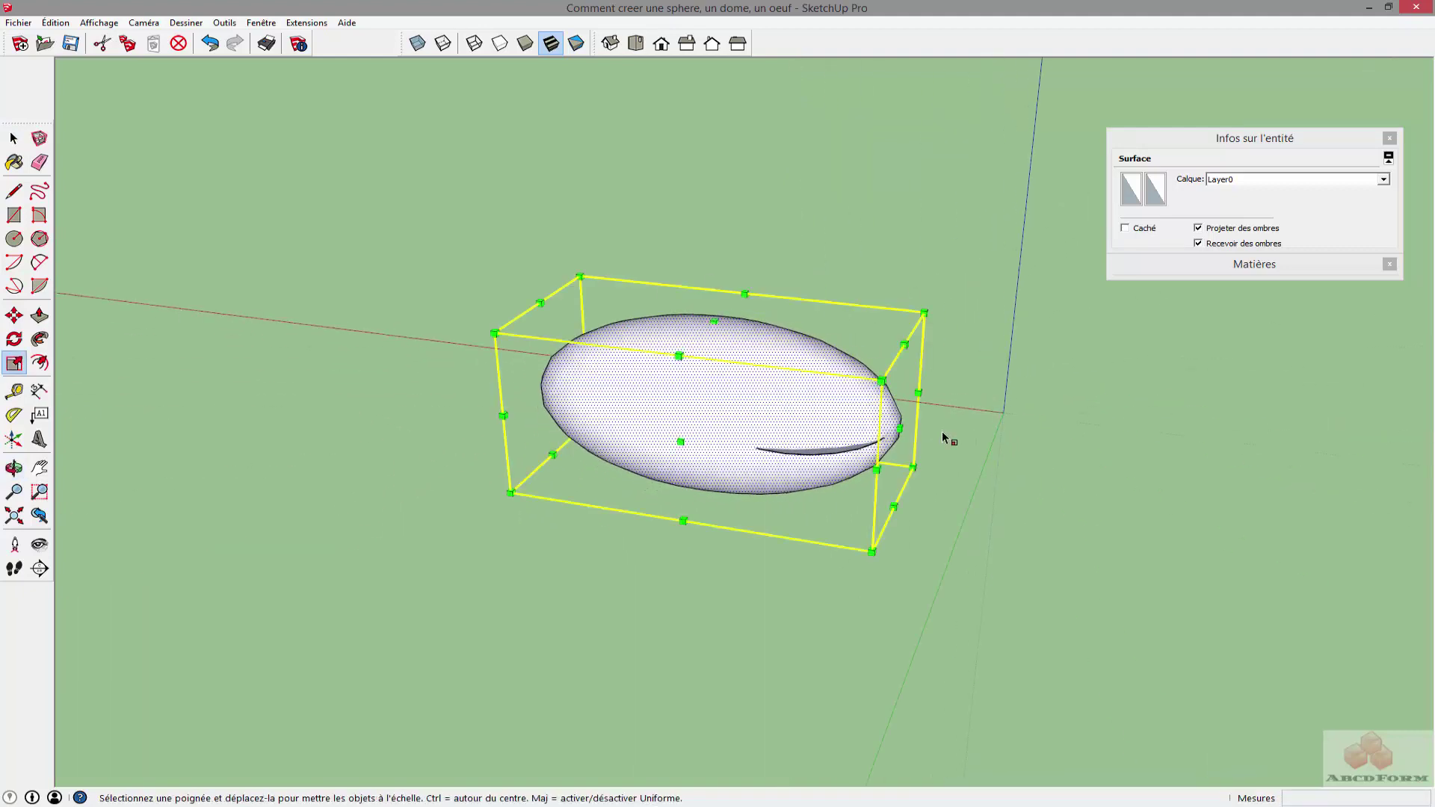
pyautogui.press('space')
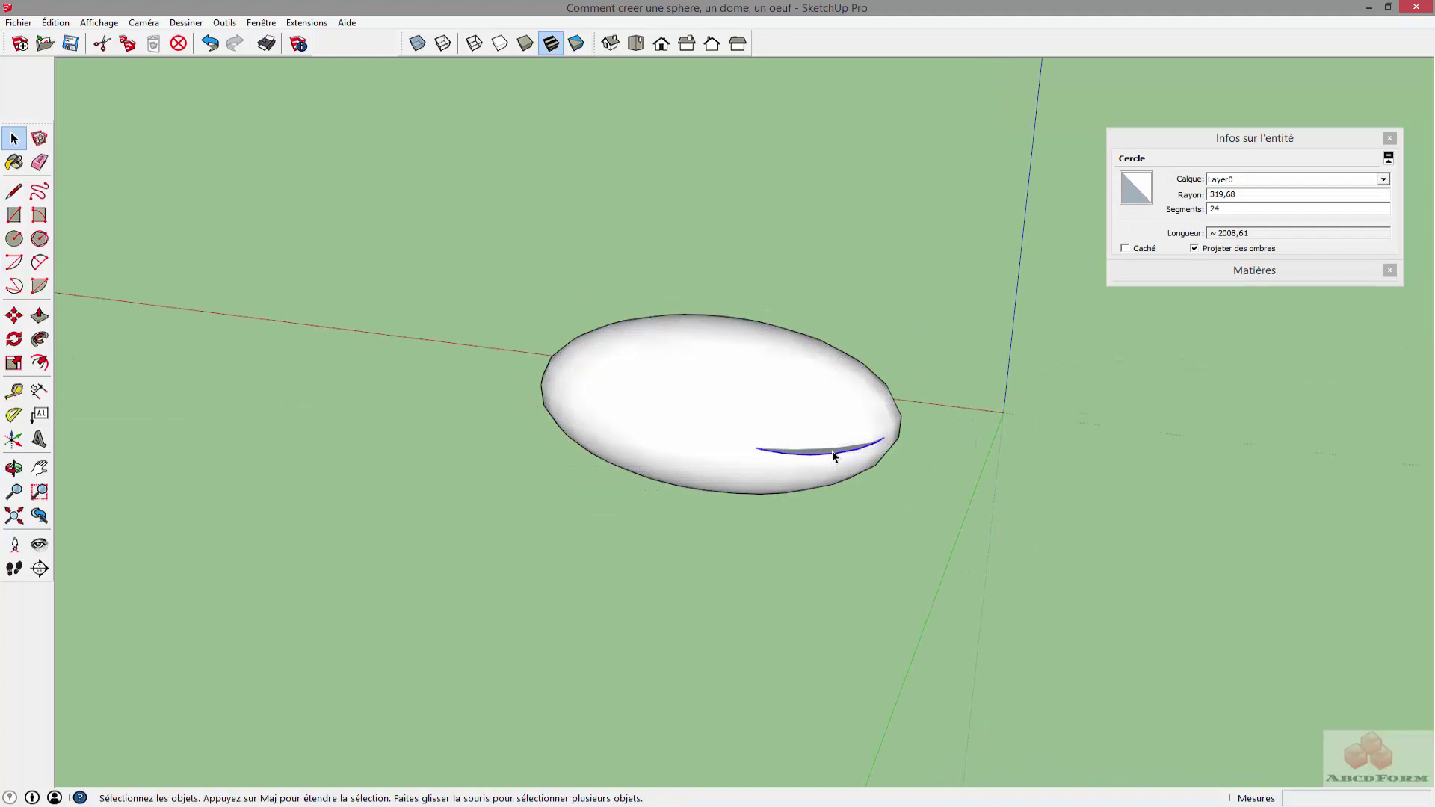
pyautogui.hotkey('ctrl', 't')
pyautogui.moveTo(536, 434)
pyautogui.mouseDown(button='middle')
pyautogui.moveTo(989, 400)
pyautogui.moveTo(897, 374)
pyautogui.mouseUp(button='middle')
# Step: In X-ray view, undo to restore the path circle inside the egg, then turn X-ray off
pyautogui.click(416, 45)
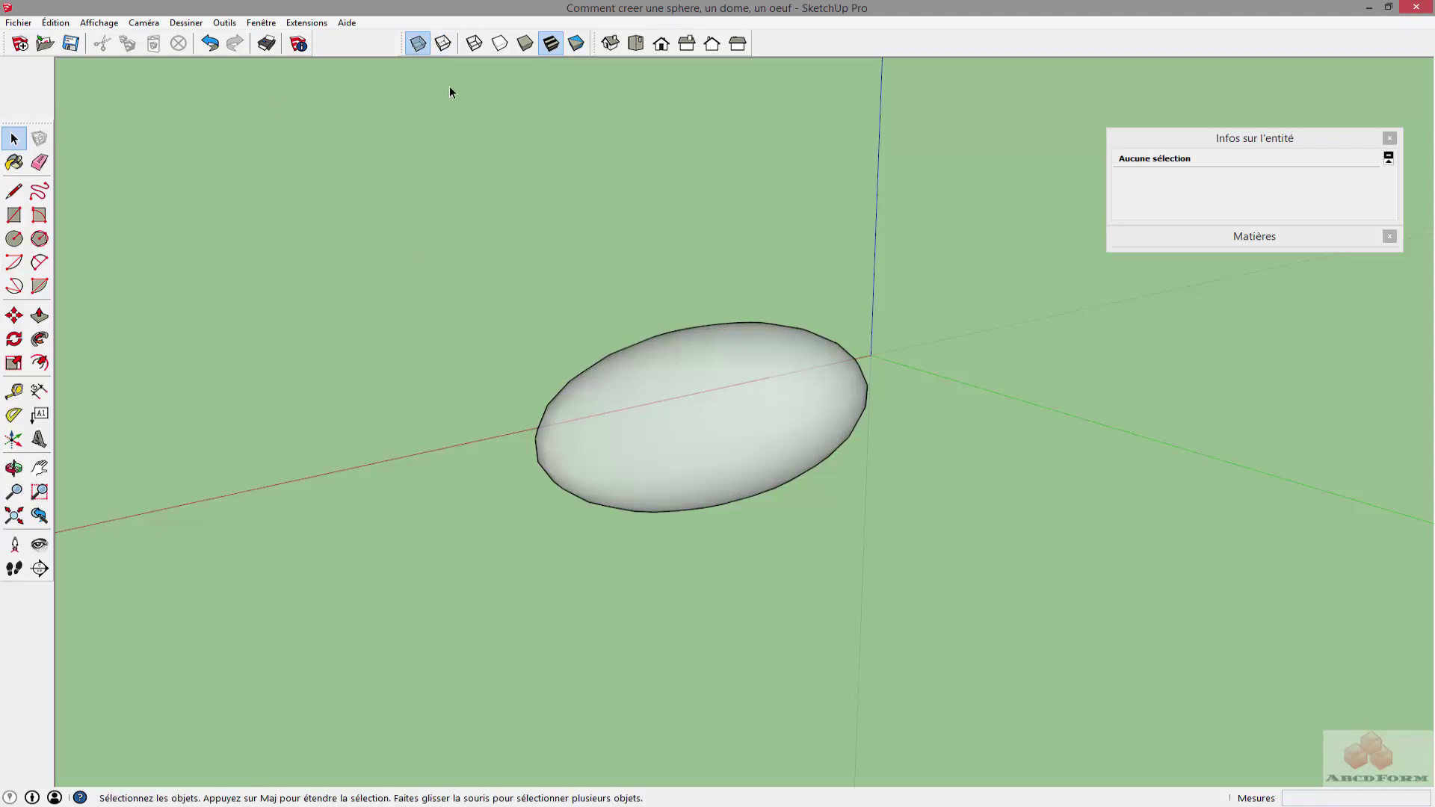
pyautogui.hotkey('ctrl', 'z')
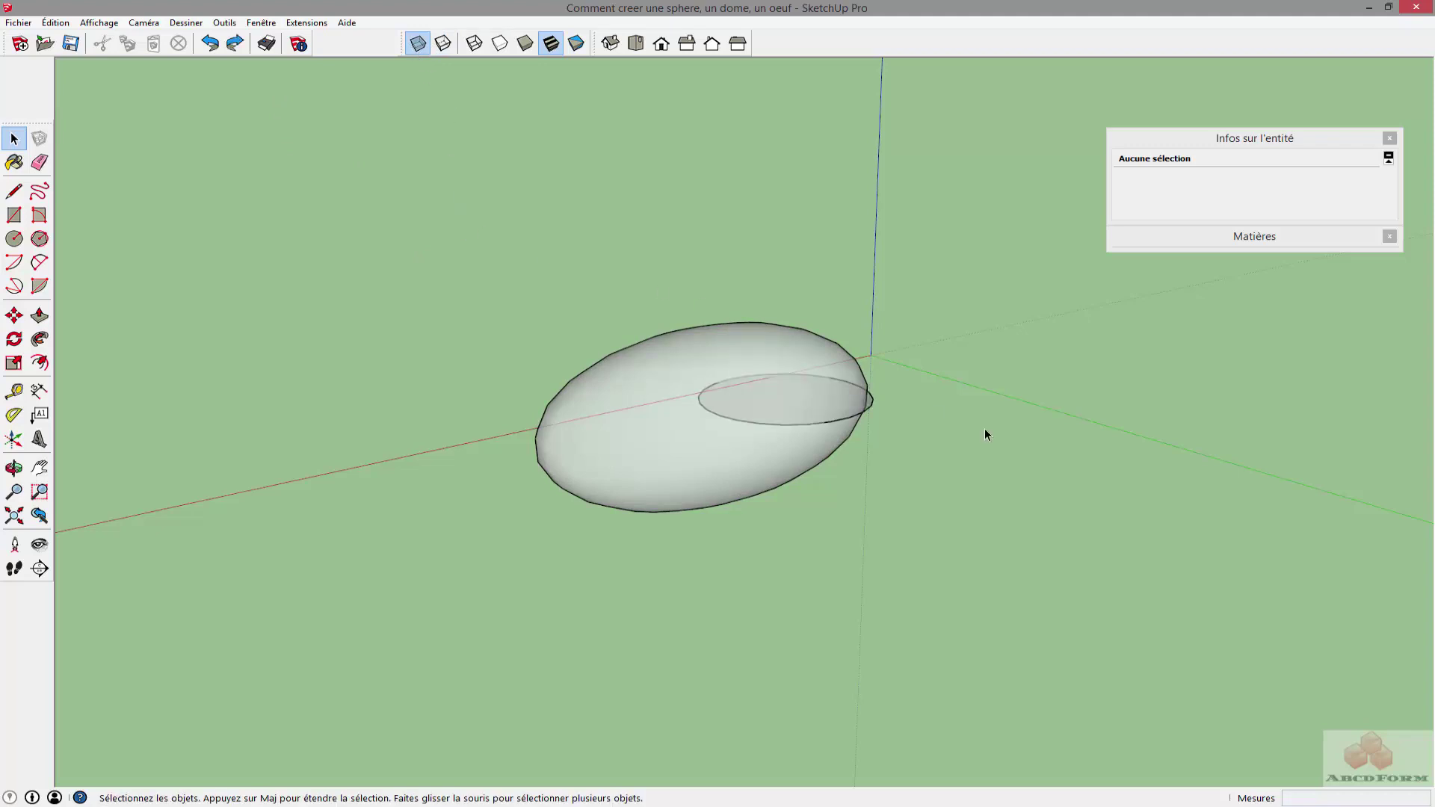
pyautogui.moveTo(985, 434)
pyautogui.mouseDown(button='middle')
pyautogui.moveTo(612, 429)
pyautogui.moveTo(865, 410)
pyautogui.mouseUp(button='middle')
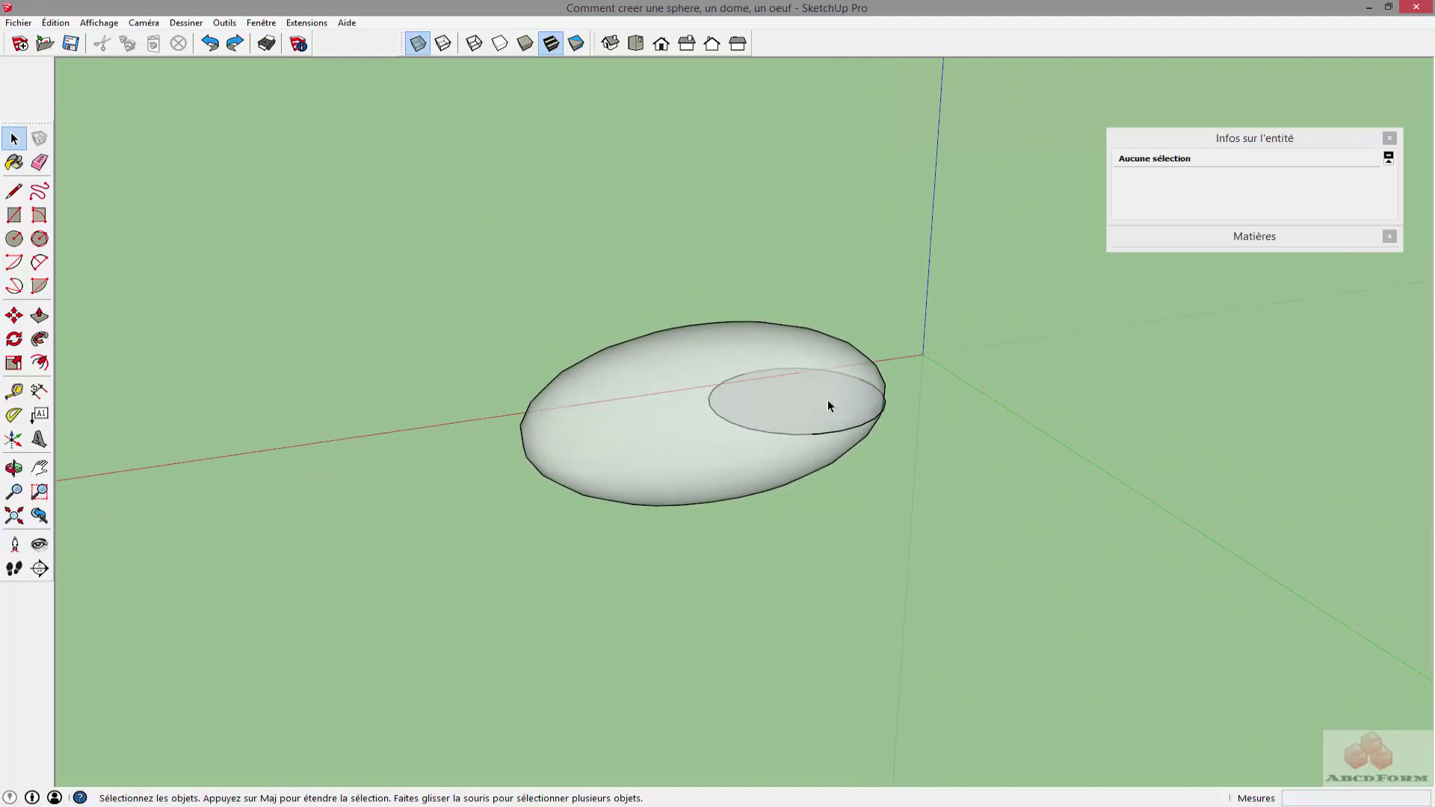
pyautogui.click(411, 43)
# Step: Select the inner circle, clear it, orbit to the side and box-select the whole shape
pyautogui.click(877, 423)
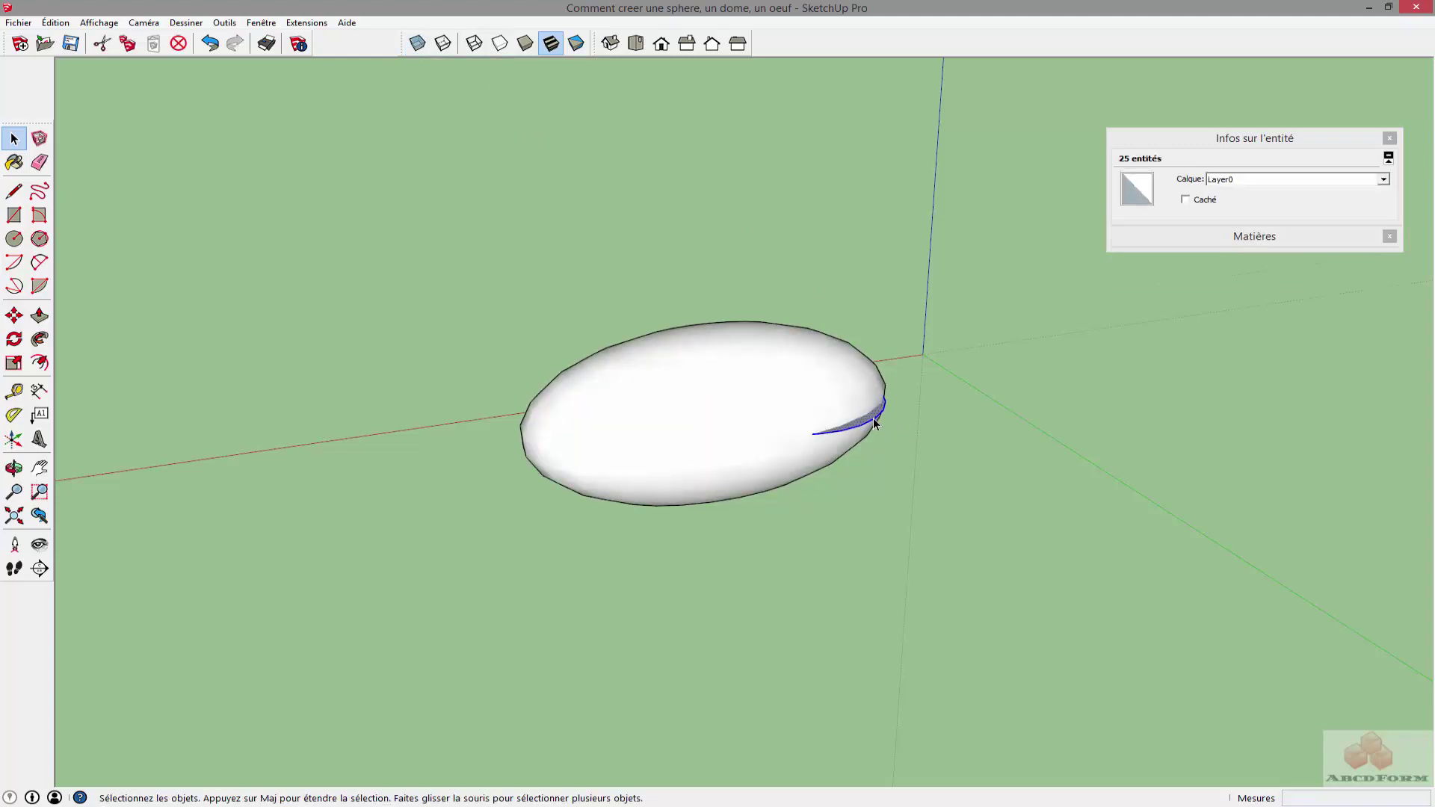
pyautogui.click(873, 419)
pyautogui.moveTo(527, 422)
pyautogui.mouseDown(button='middle')
pyautogui.moveTo(1089, 394)
pyautogui.moveTo(1076, 404)
pyautogui.mouseUp(button='middle')
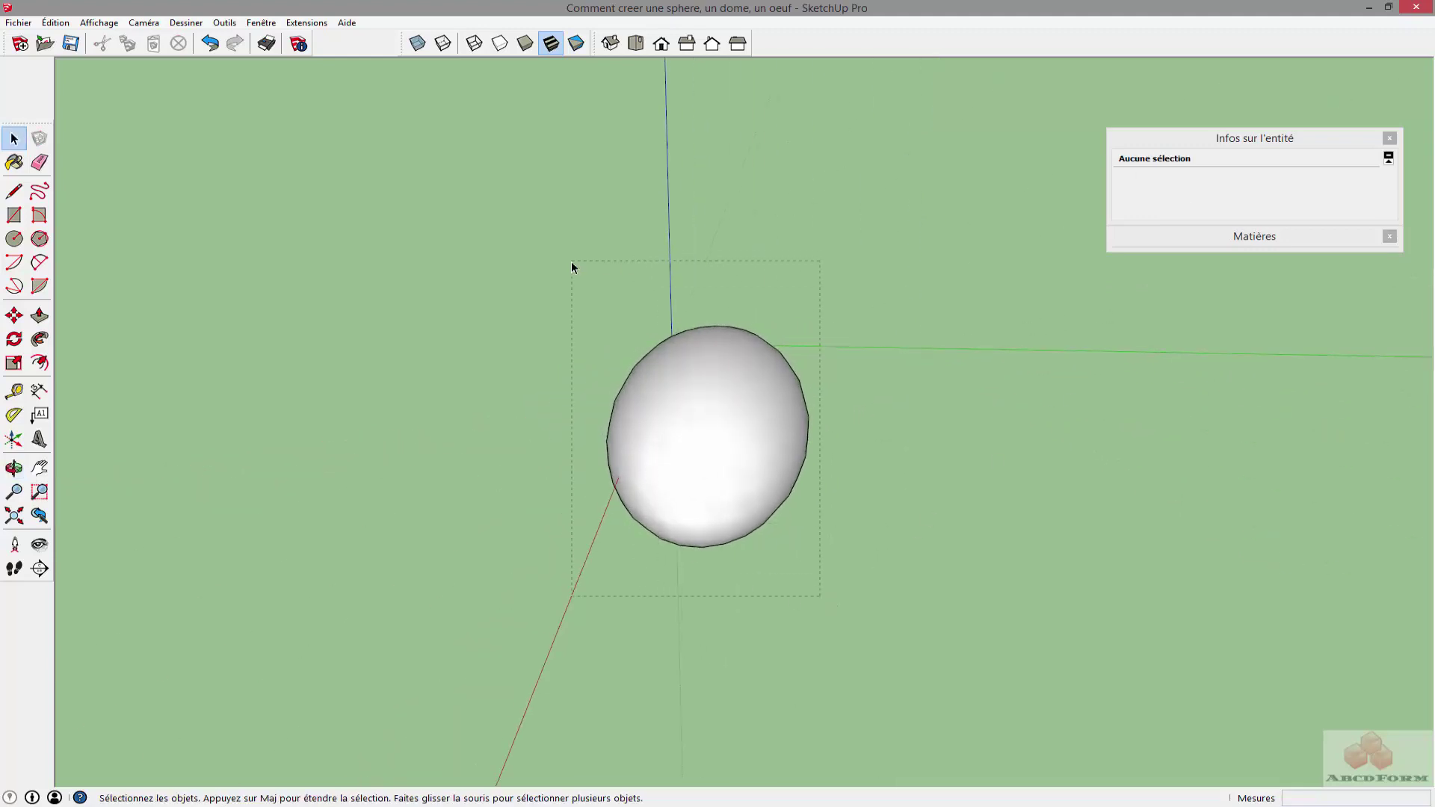
pyautogui.moveTo(571, 261); pyautogui.dragTo(570, 260)
# Step: Delete the old shape and draw a ground circle of radius 617,93 at the origin
pyautogui.press('Delete')
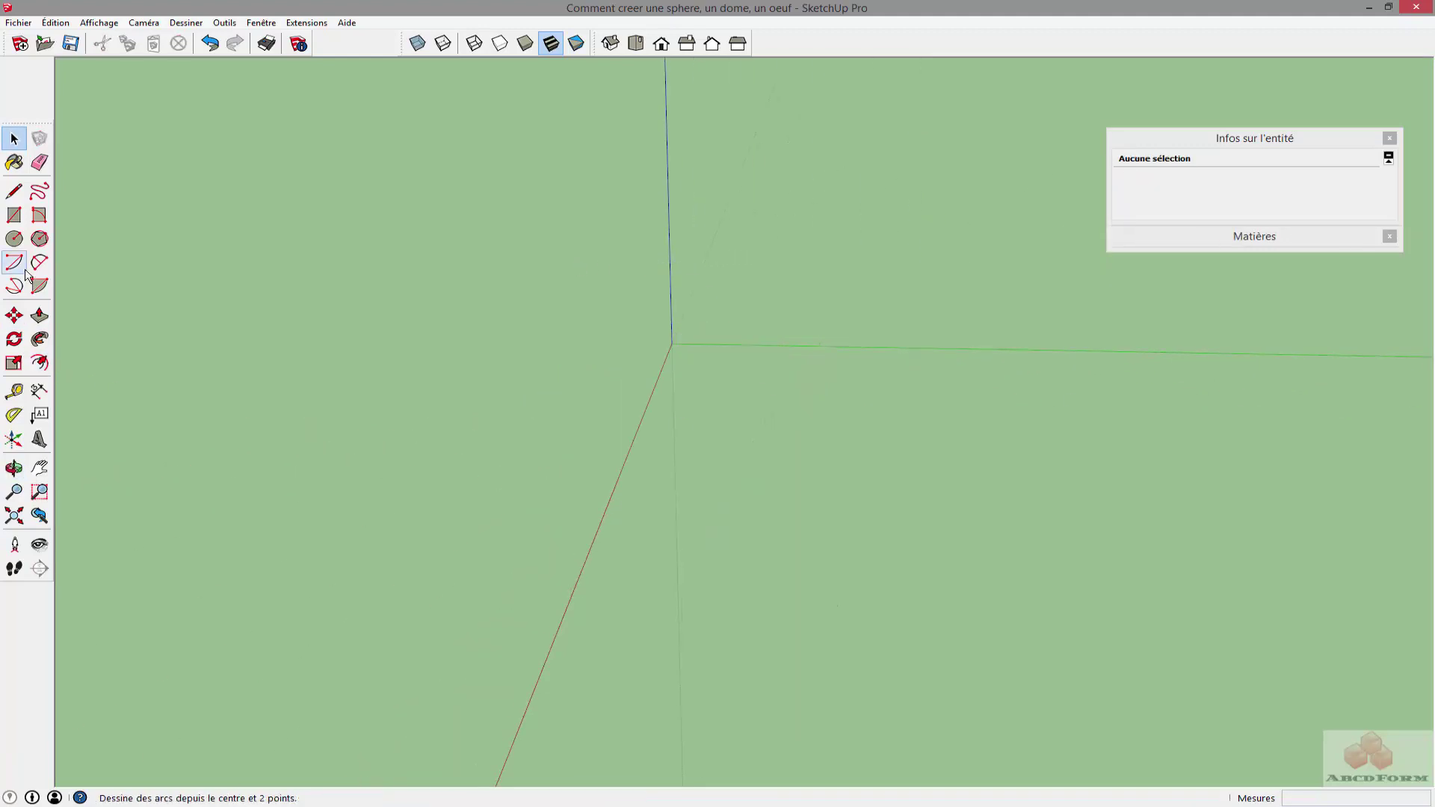
pyautogui.click(14, 238)
pyautogui.click(672, 344)
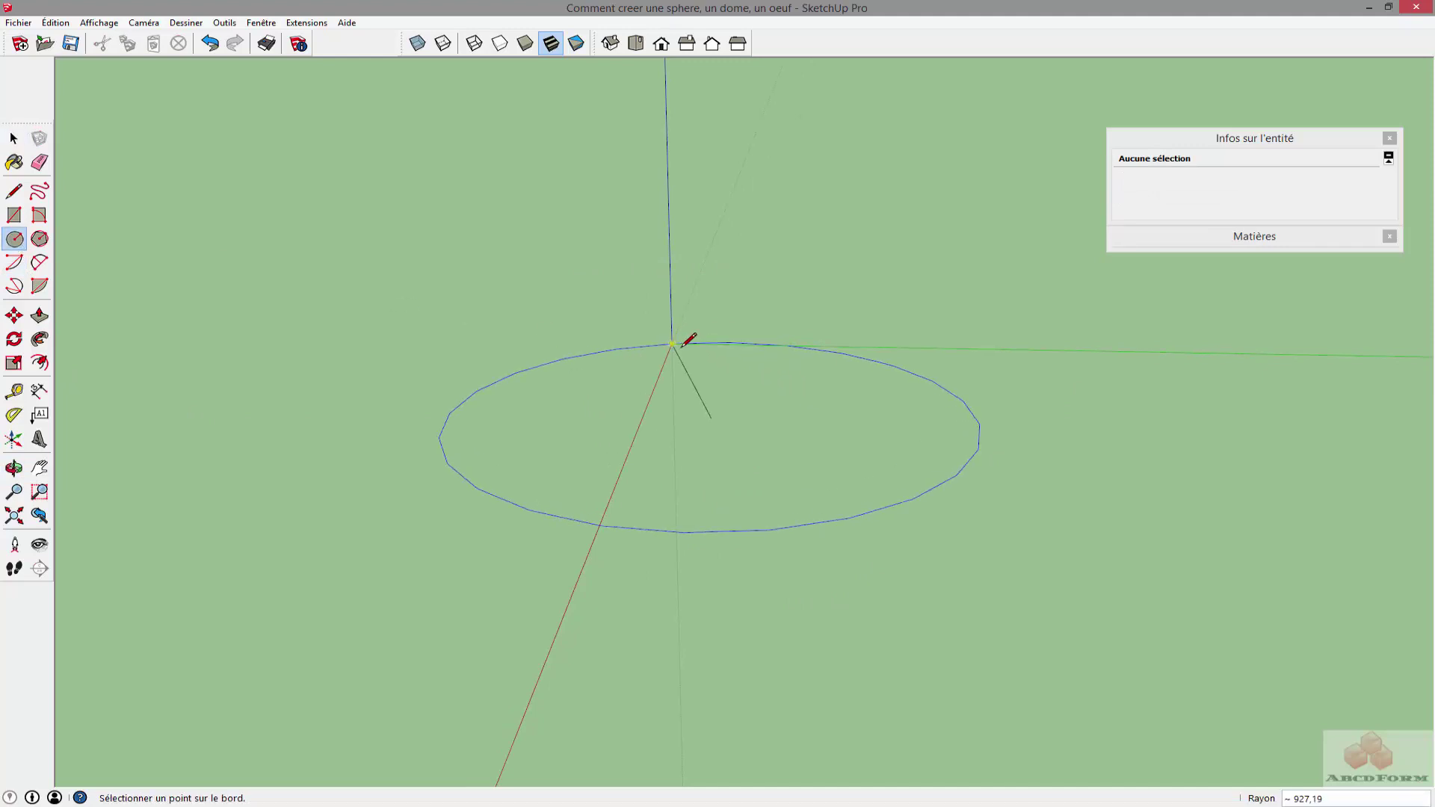
pyautogui.click(684, 365)
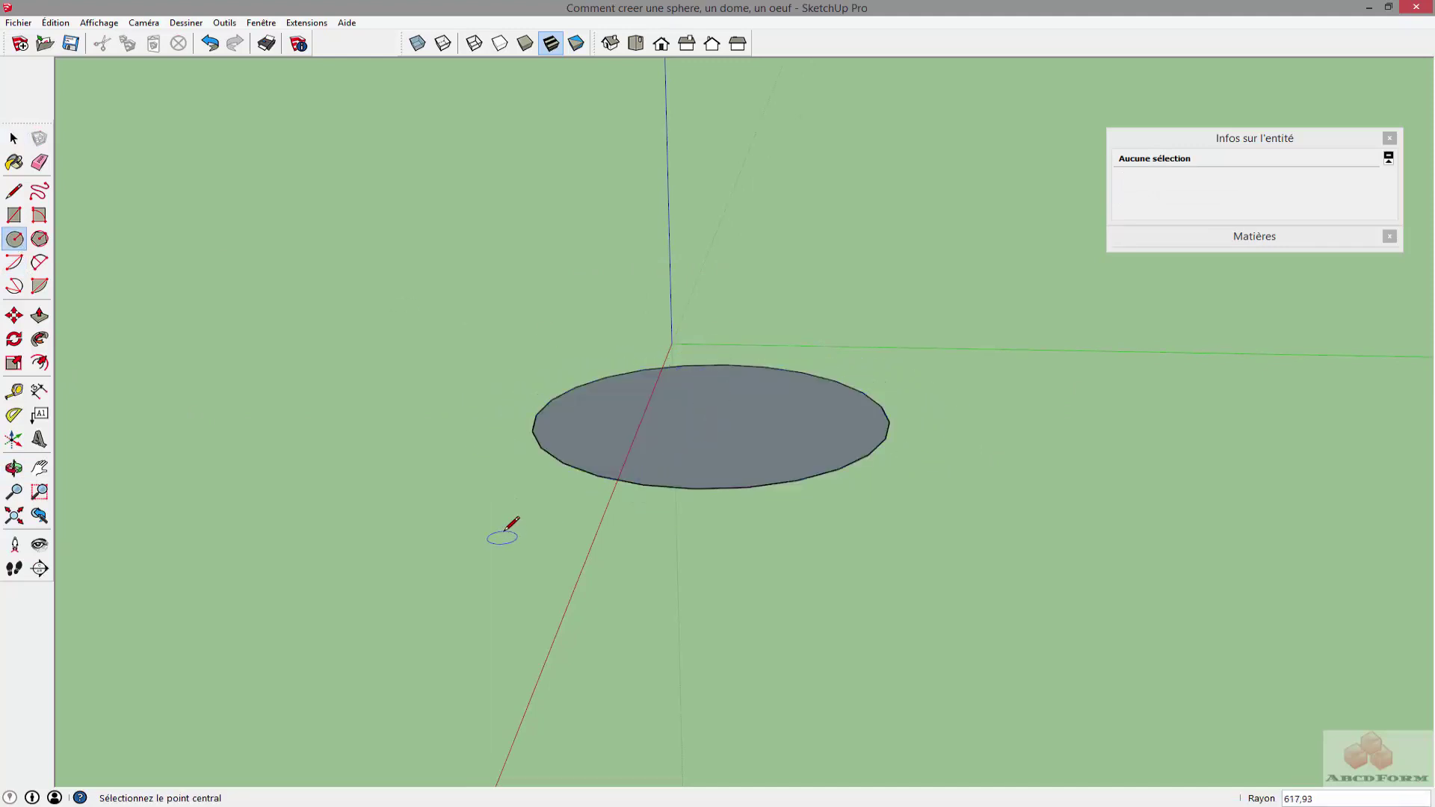
# Step: Draw an upright circle of radius 476,36 on the ground circle and begin a base line
pyautogui.moveTo(644, 546); pyautogui.dragTo(641, 346, button='middle')
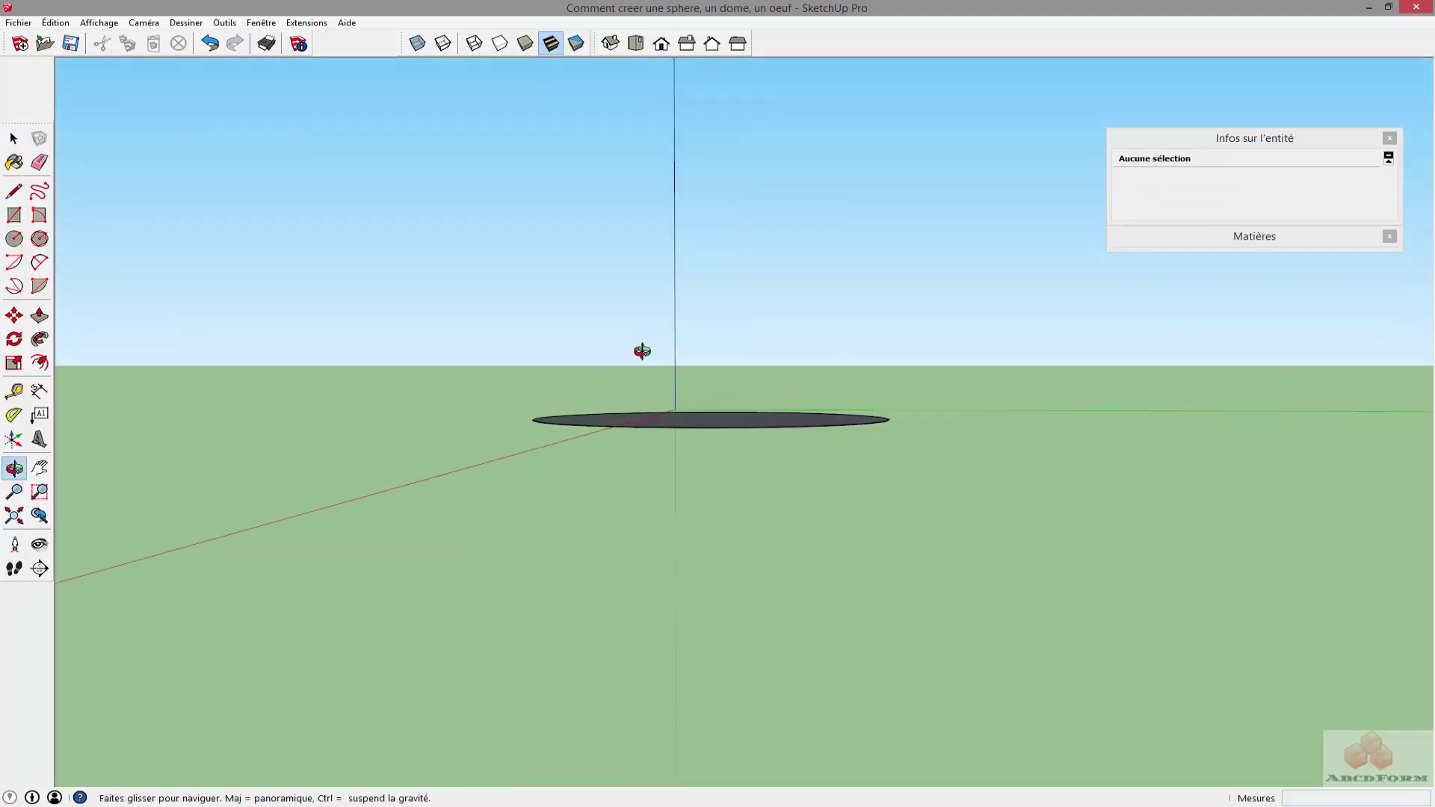
pyautogui.click(712, 419)
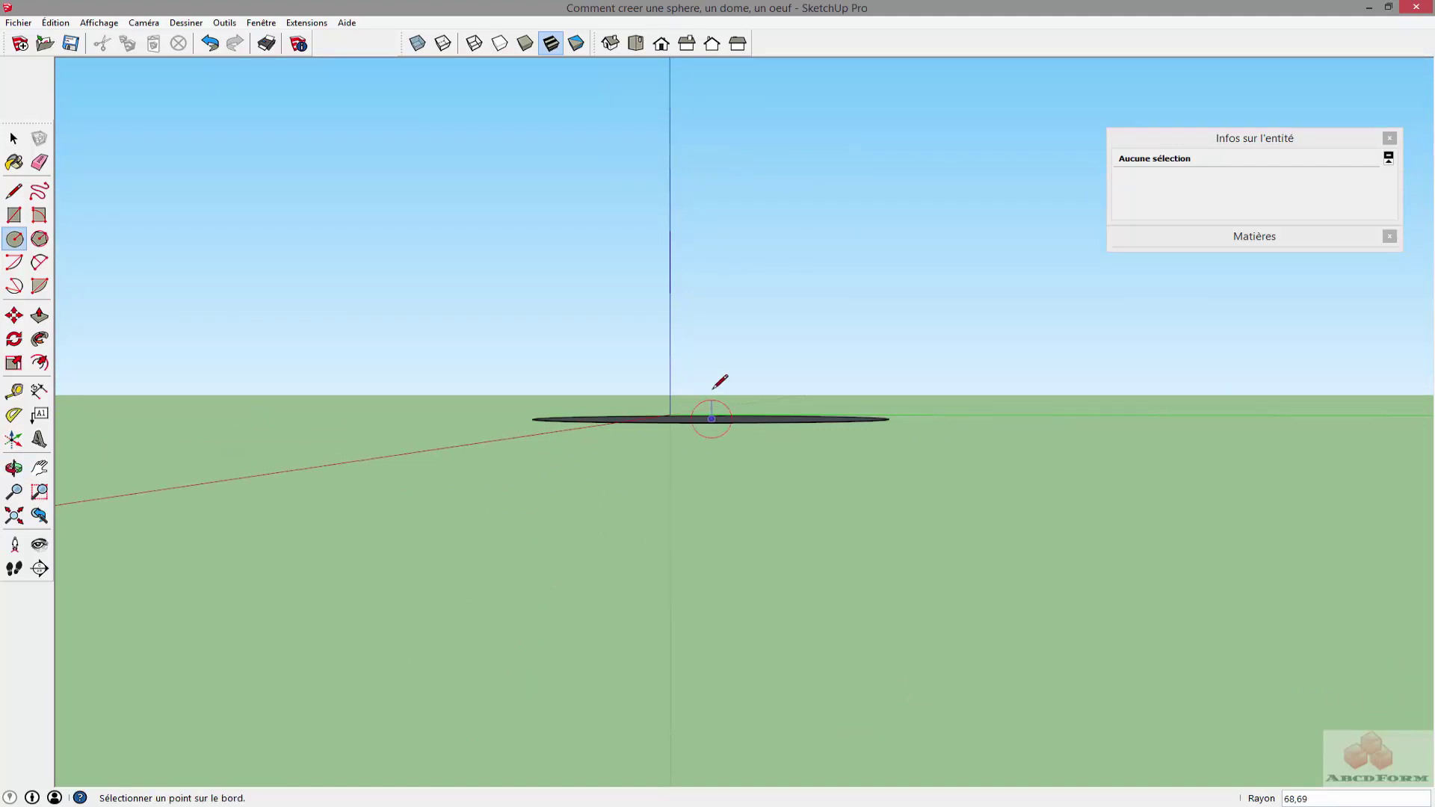
pyautogui.click(647, 308)
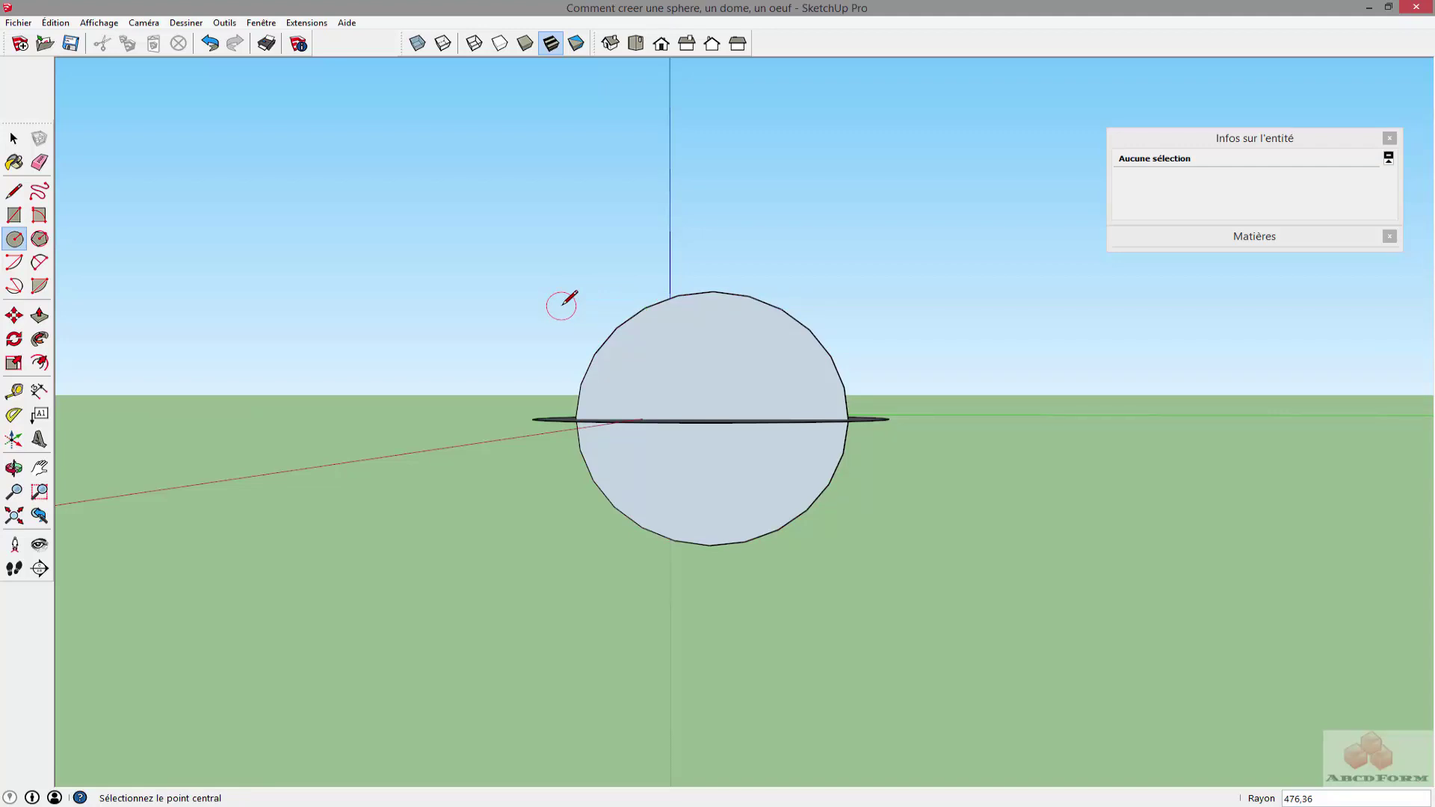
pyautogui.moveTo(560, 305); pyautogui.dragTo(557, 459, button='middle')
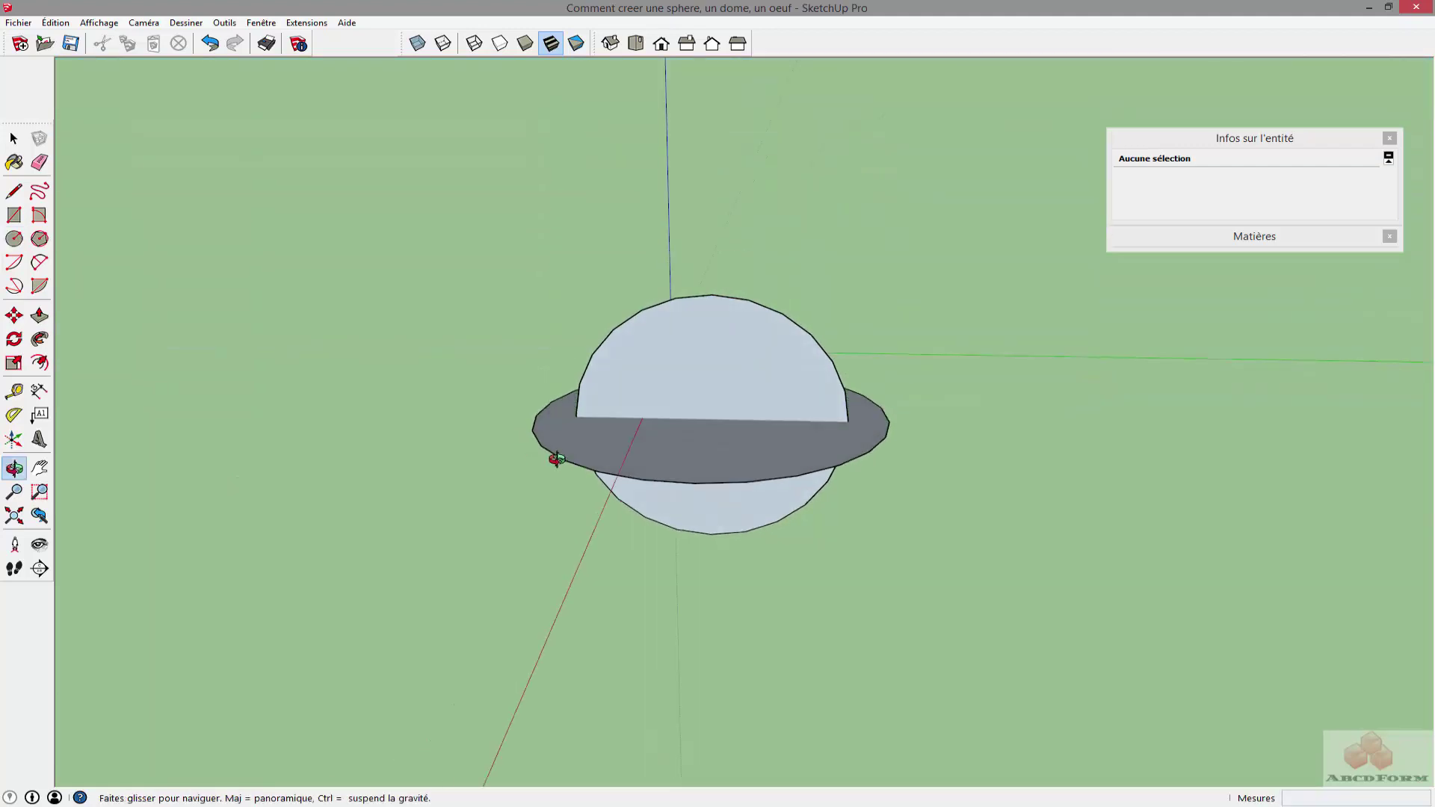
pyautogui.press('space')
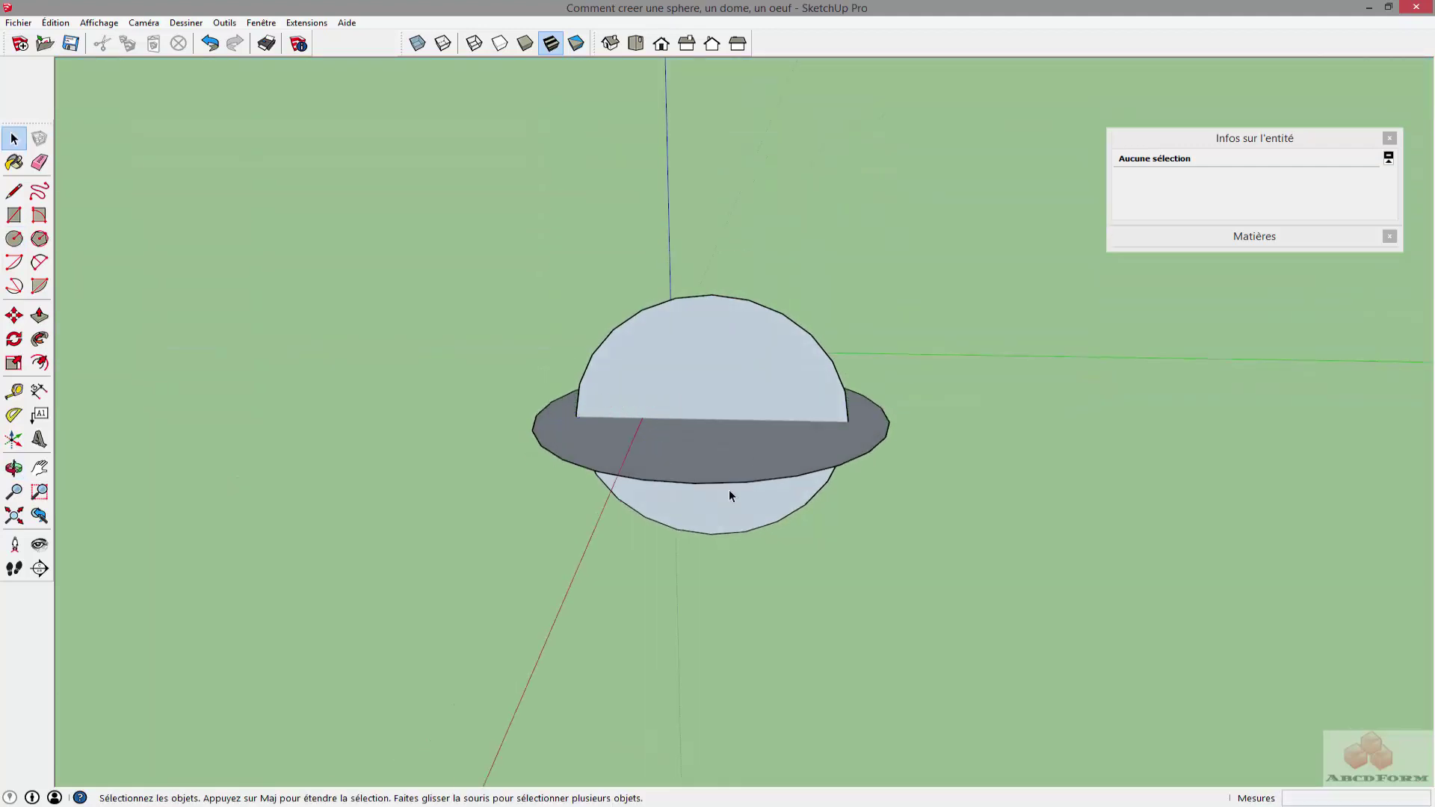
pyautogui.click(14, 191)
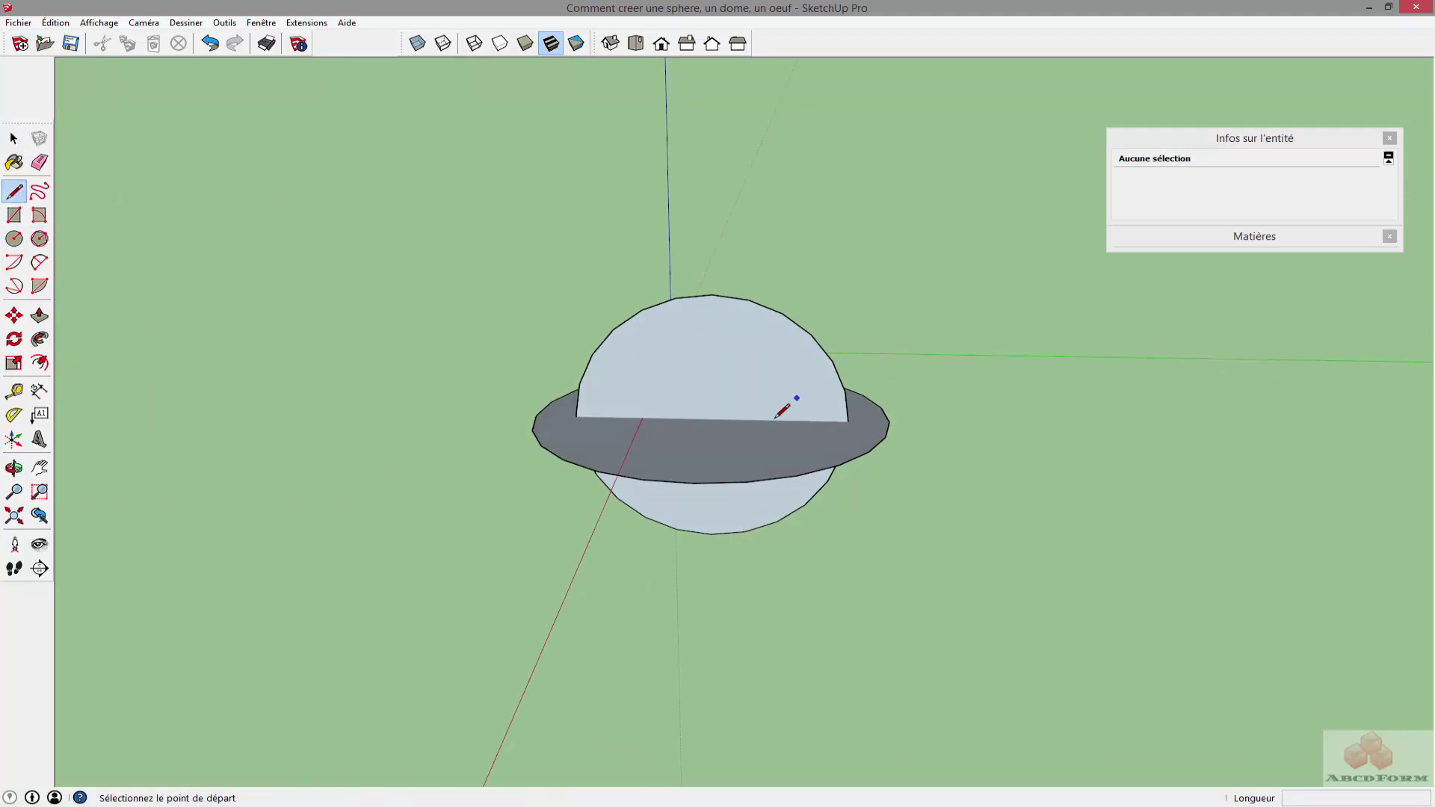
pyautogui.click(575, 415)
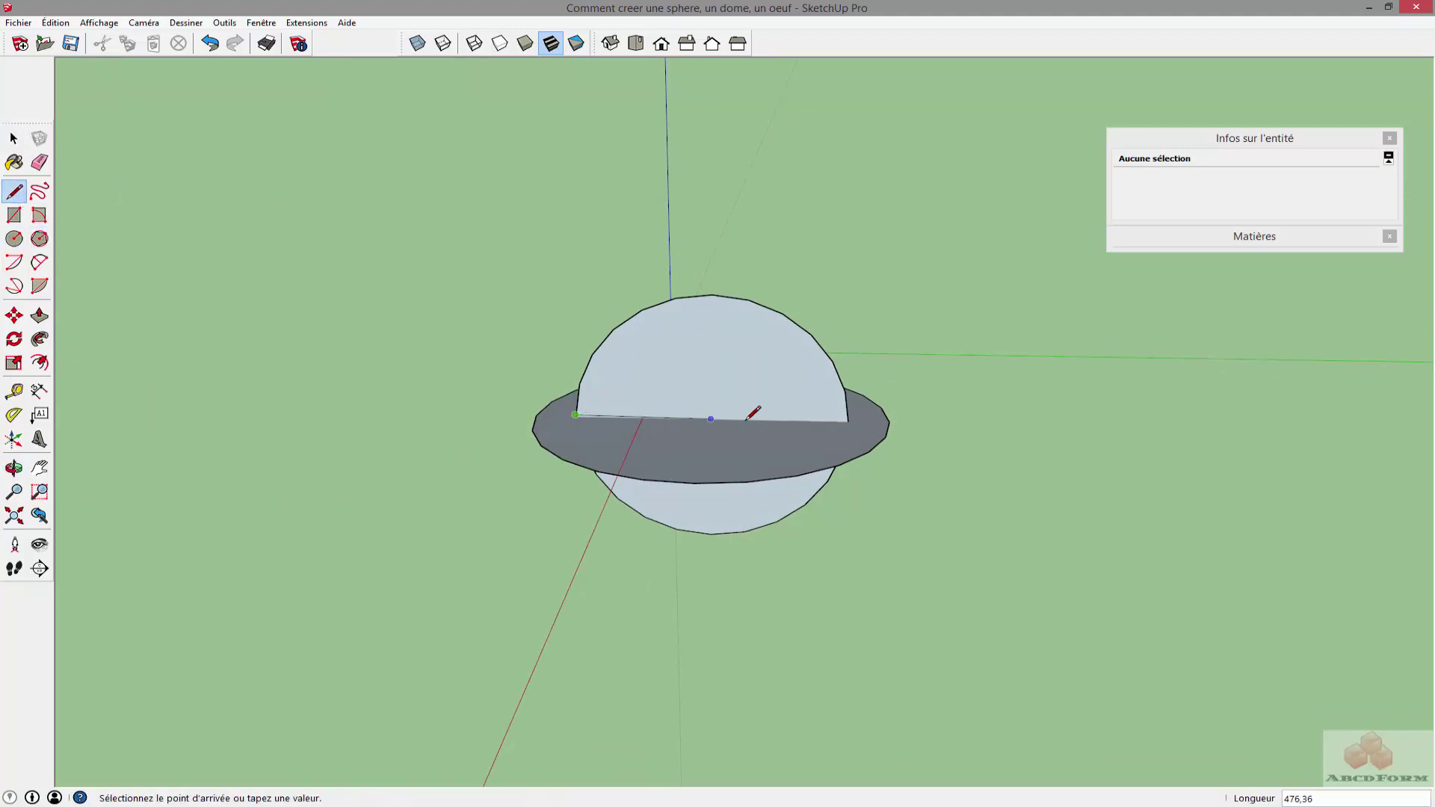
# Step: Zoom in and end a first line short of the far side, then cancel it
pyautogui.scroll(3, 673, 394)
pyautogui.scroll(3, 645, 397)
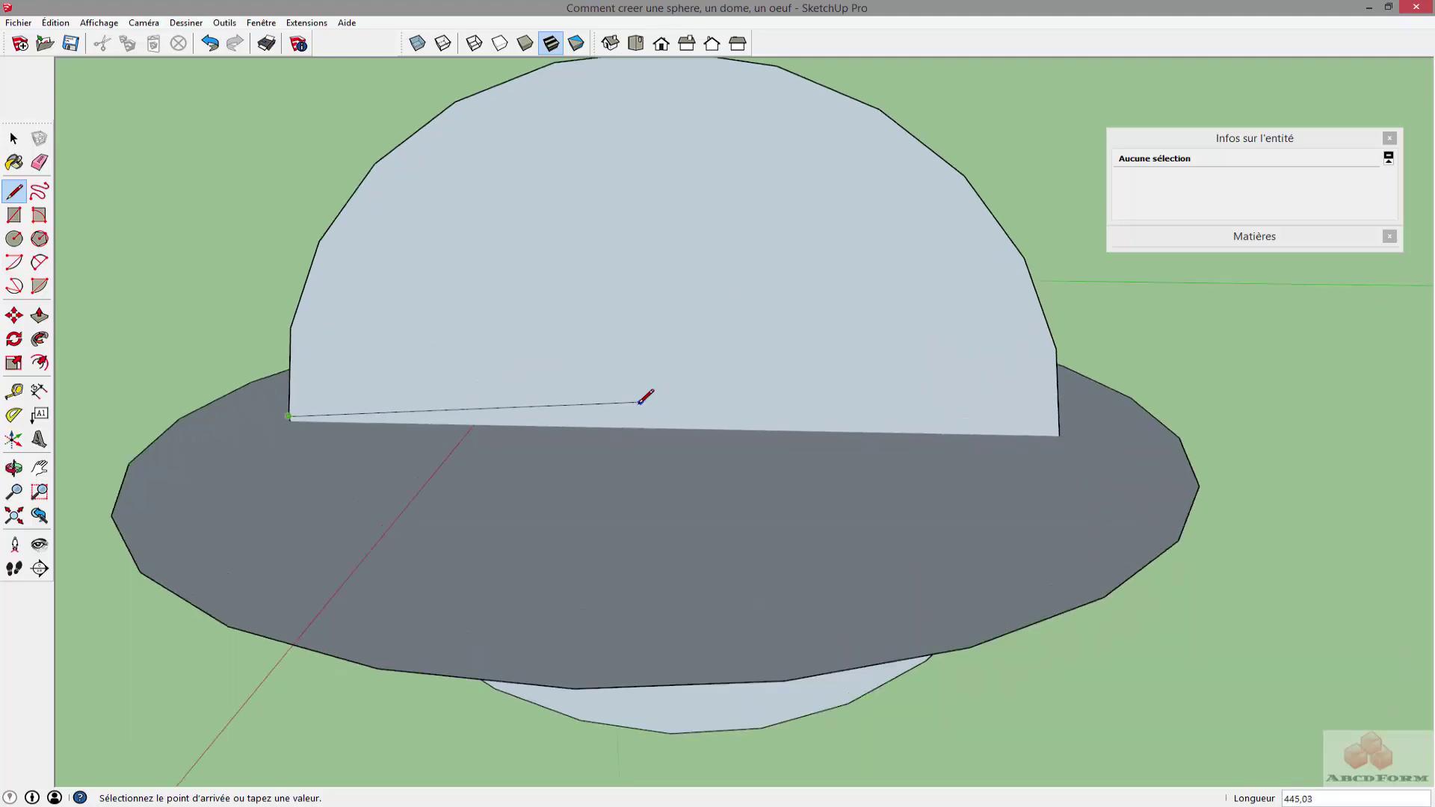
pyautogui.click(604, 429)
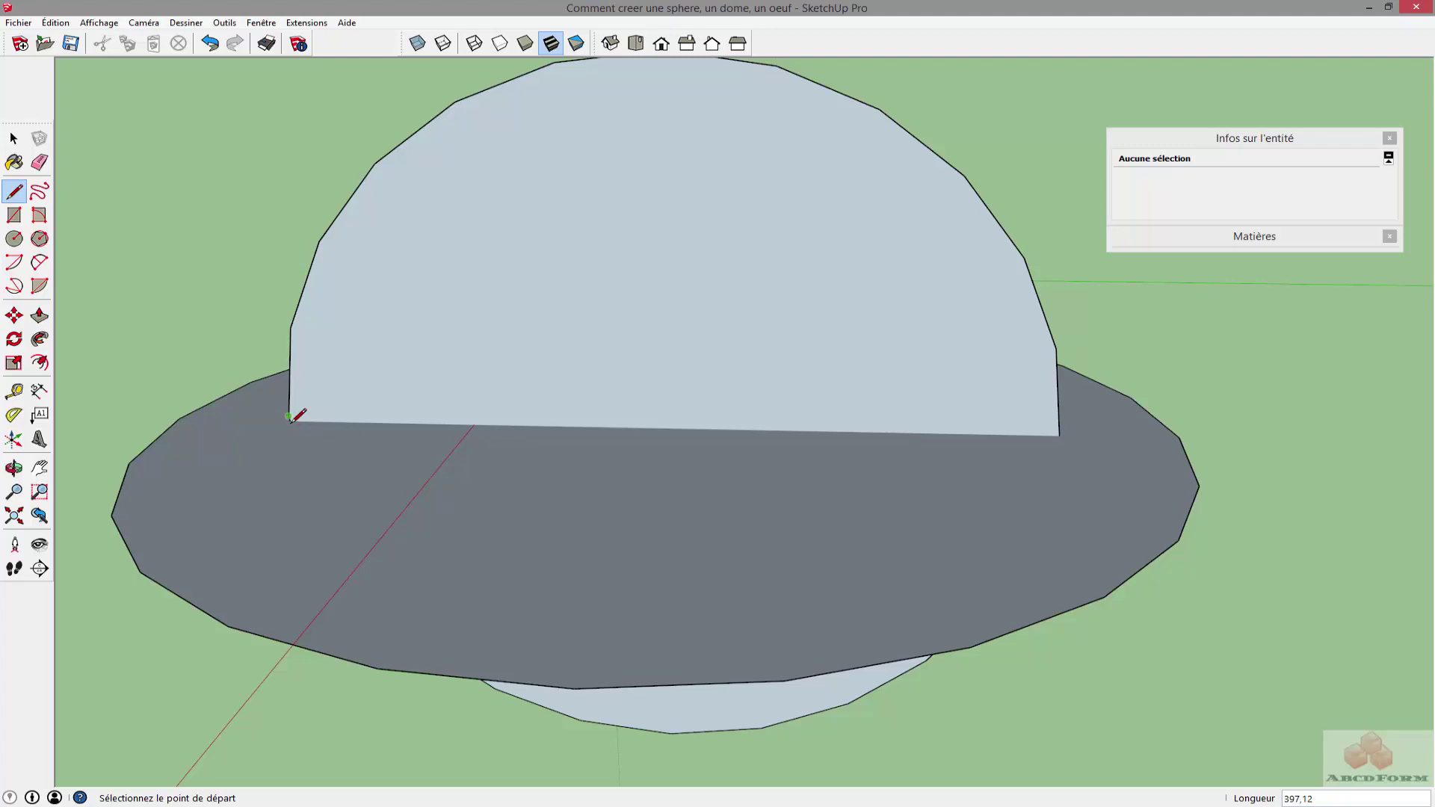
pyautogui.press('space')
# Step: Draw a ground line from the upright circle's left base corner to its right base corner
pyautogui.press('l')
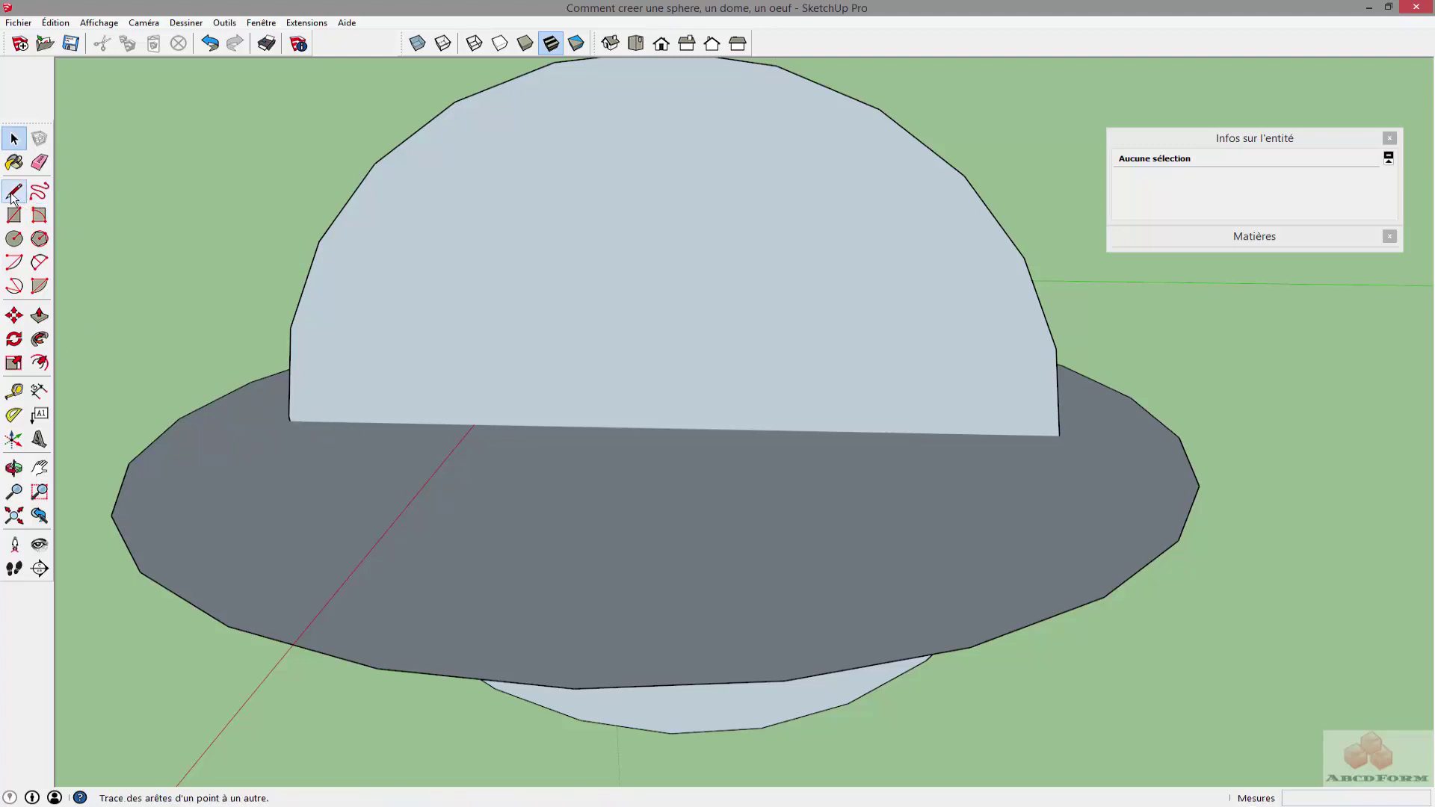
pyautogui.scroll(3, 291, 417)
pyautogui.click(292, 418)
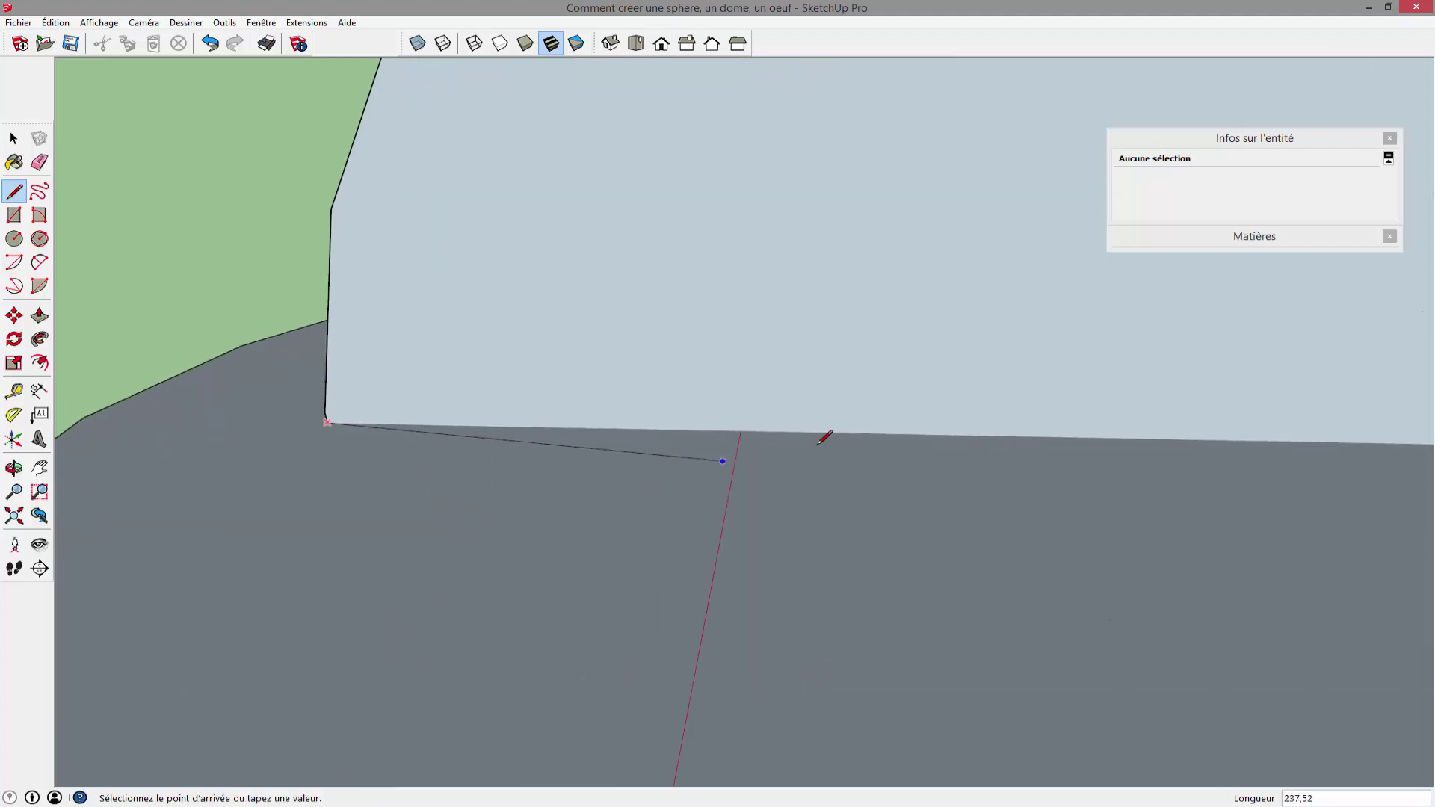
pyautogui.scroll(-3, 971, 456)
pyautogui.keyDown('shift'); pyautogui.moveTo(969, 465); pyautogui.dragTo(596, 474, button='middle'); pyautogui.keyUp('shift')
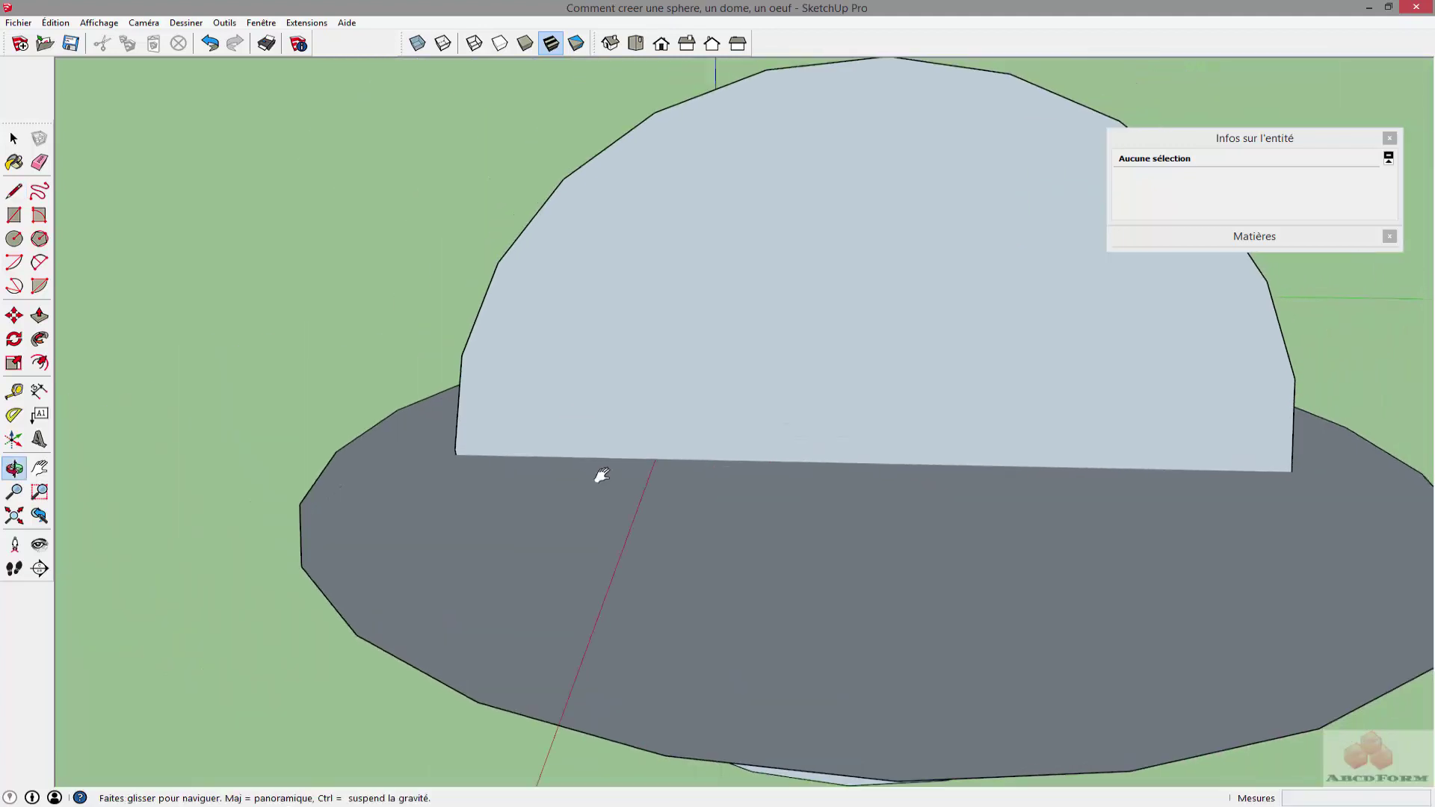
pyautogui.scroll(1, 830, 444)
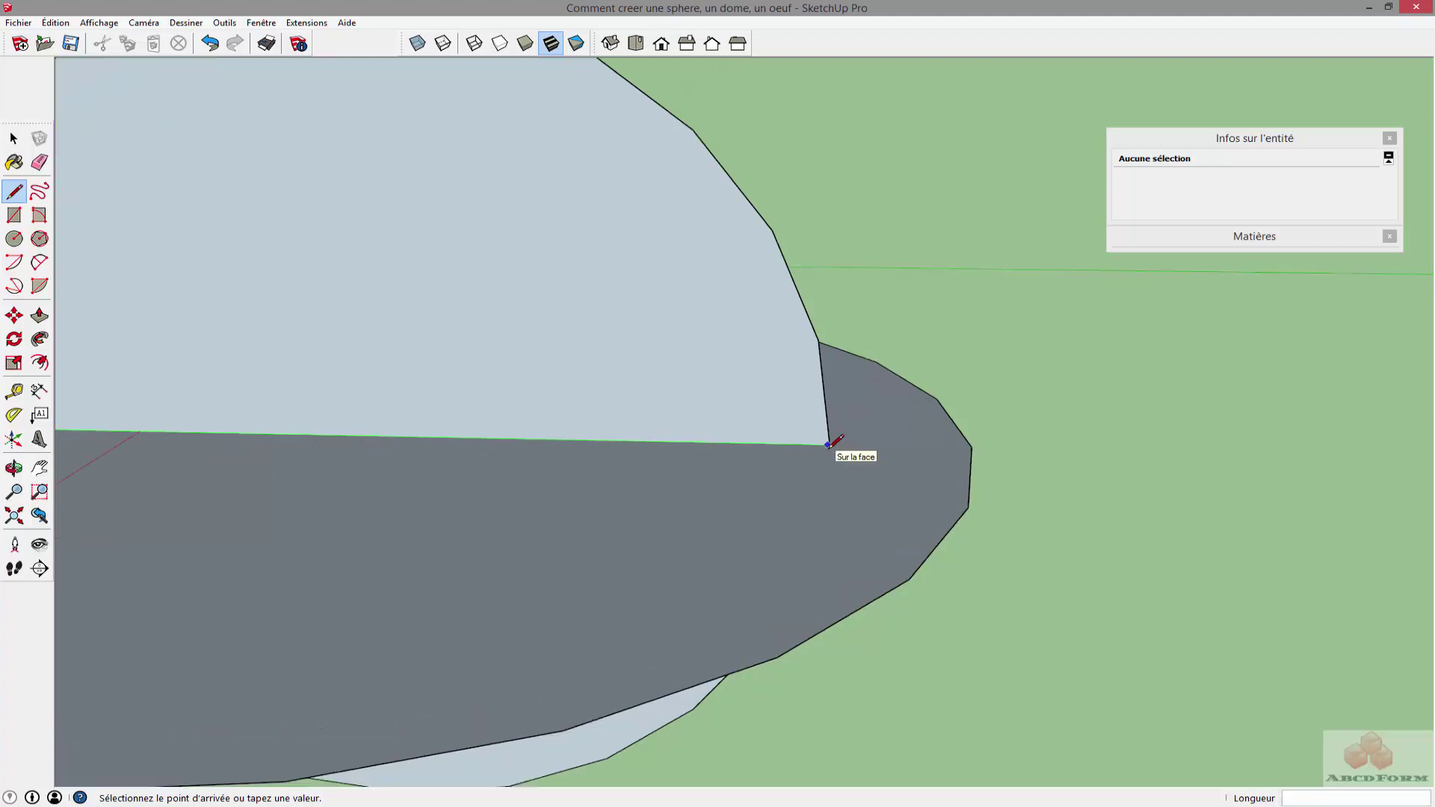
pyautogui.scroll(1, 830, 444)
pyautogui.scroll(1, 831, 437)
pyautogui.click(830, 435)
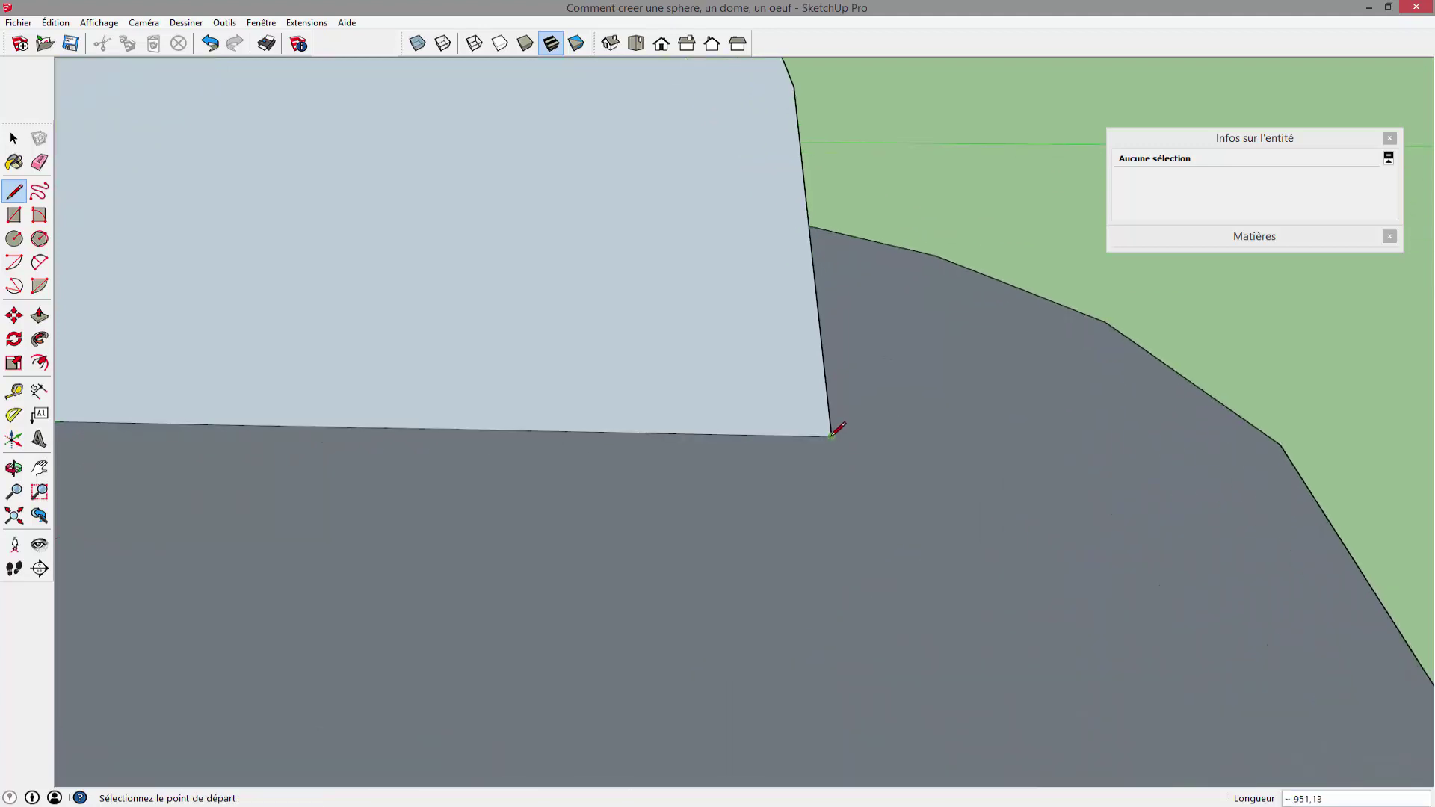
pyautogui.scroll(-2, 822, 462)
pyautogui.scroll(-3, 842, 458)
# Step: Delete the lower half of the upright circle, keeping the upper half-disc
pyautogui.scroll(-1, 862, 471)
pyautogui.press('space')
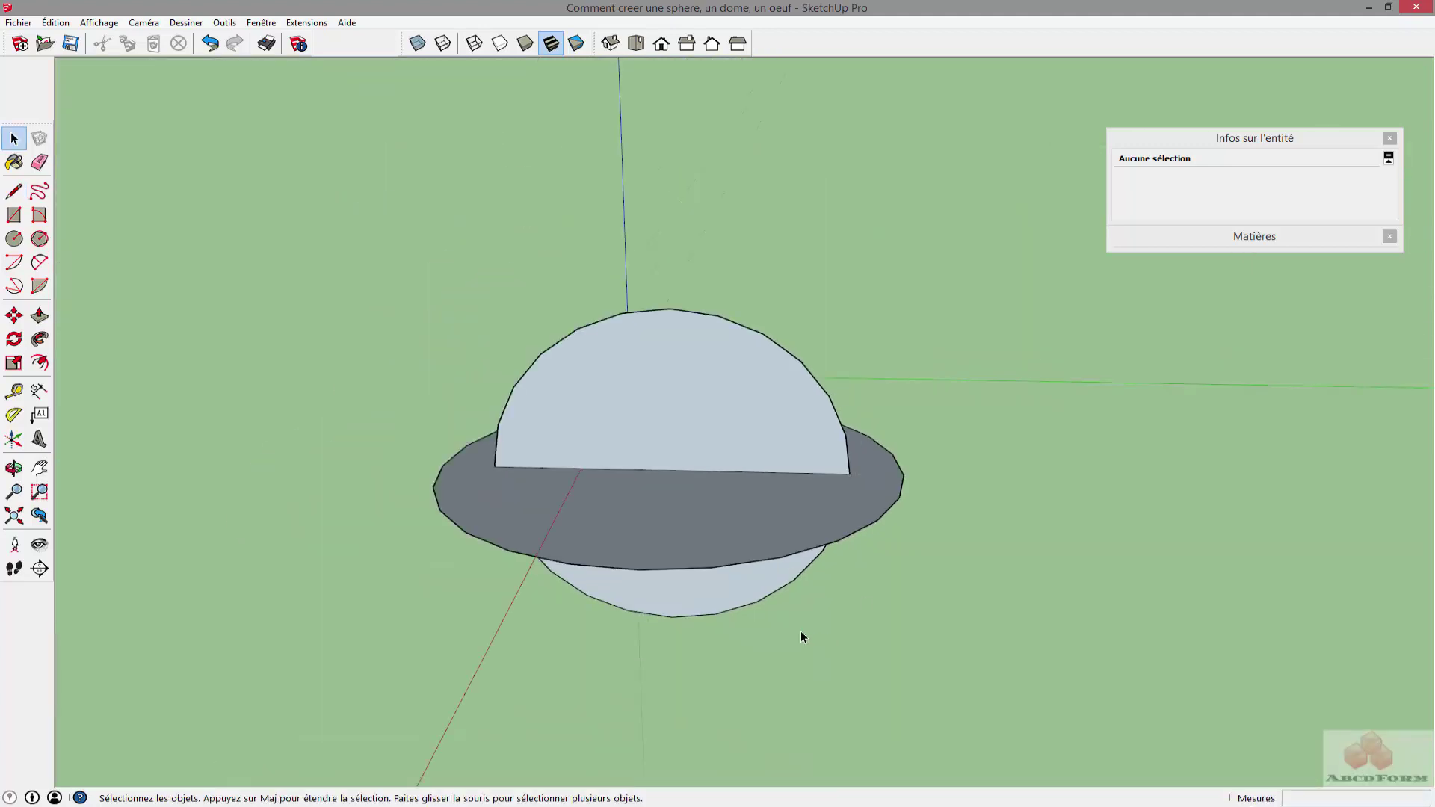
pyautogui.moveTo(732, 605); pyautogui.dragTo(728, 603)
pyautogui.press('Delete')
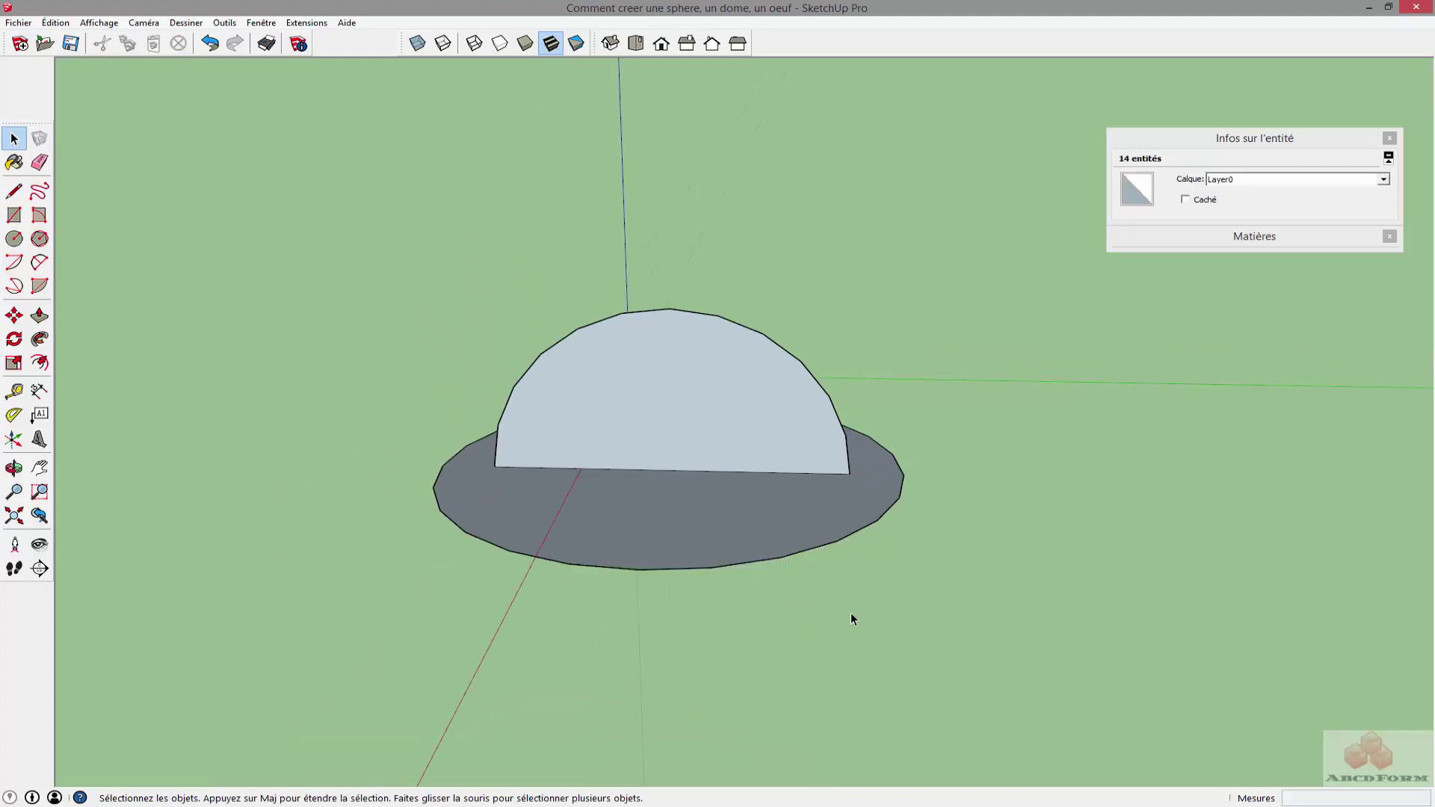
pyautogui.moveTo(808, 612)
pyautogui.mouseDown(button='middle')
pyautogui.moveTo(753, 324)
pyautogui.moveTo(782, 593)
pyautogui.mouseUp(button='middle')
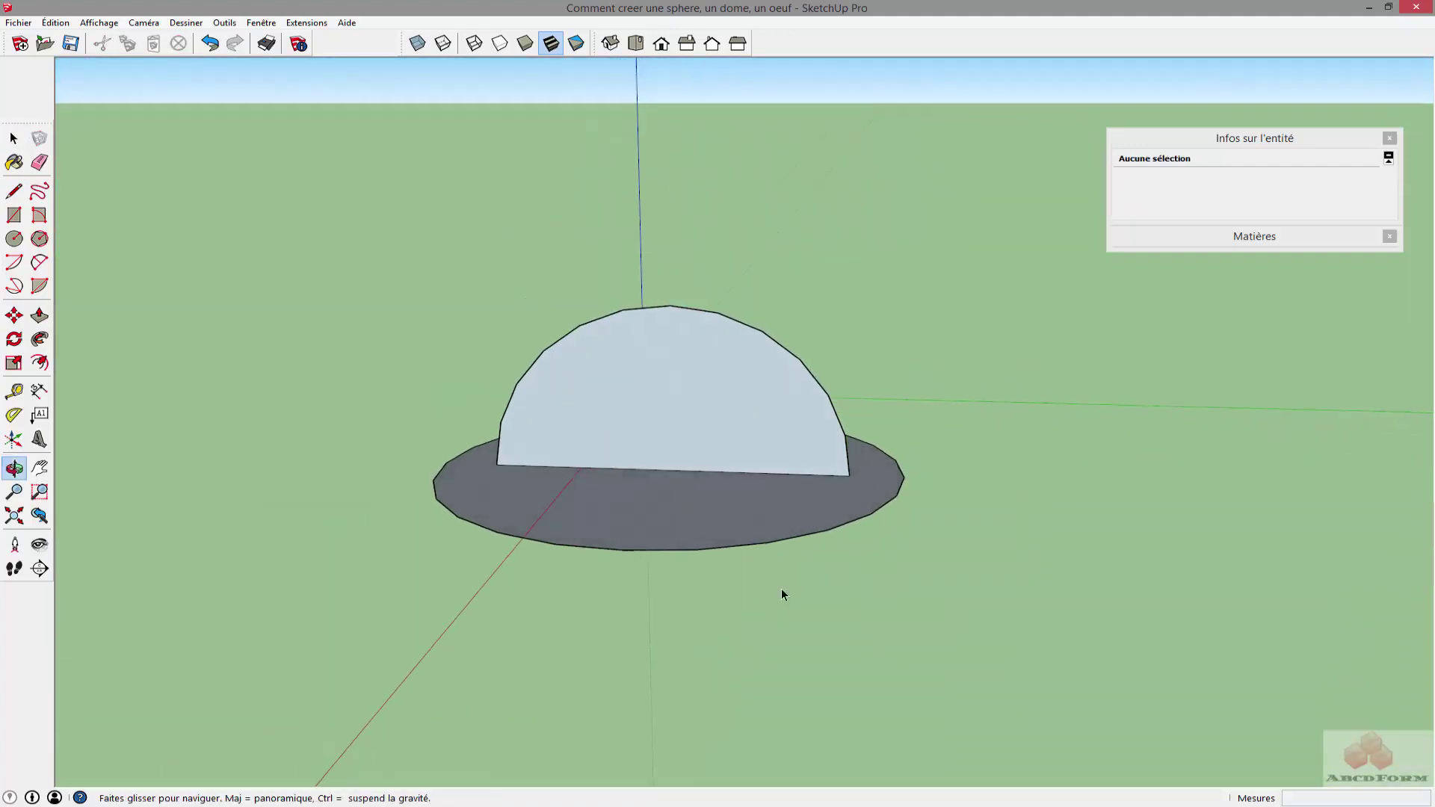
# Step: Follow Me the half-disc around the ground circle to form a dome
pyautogui.click(701, 523)
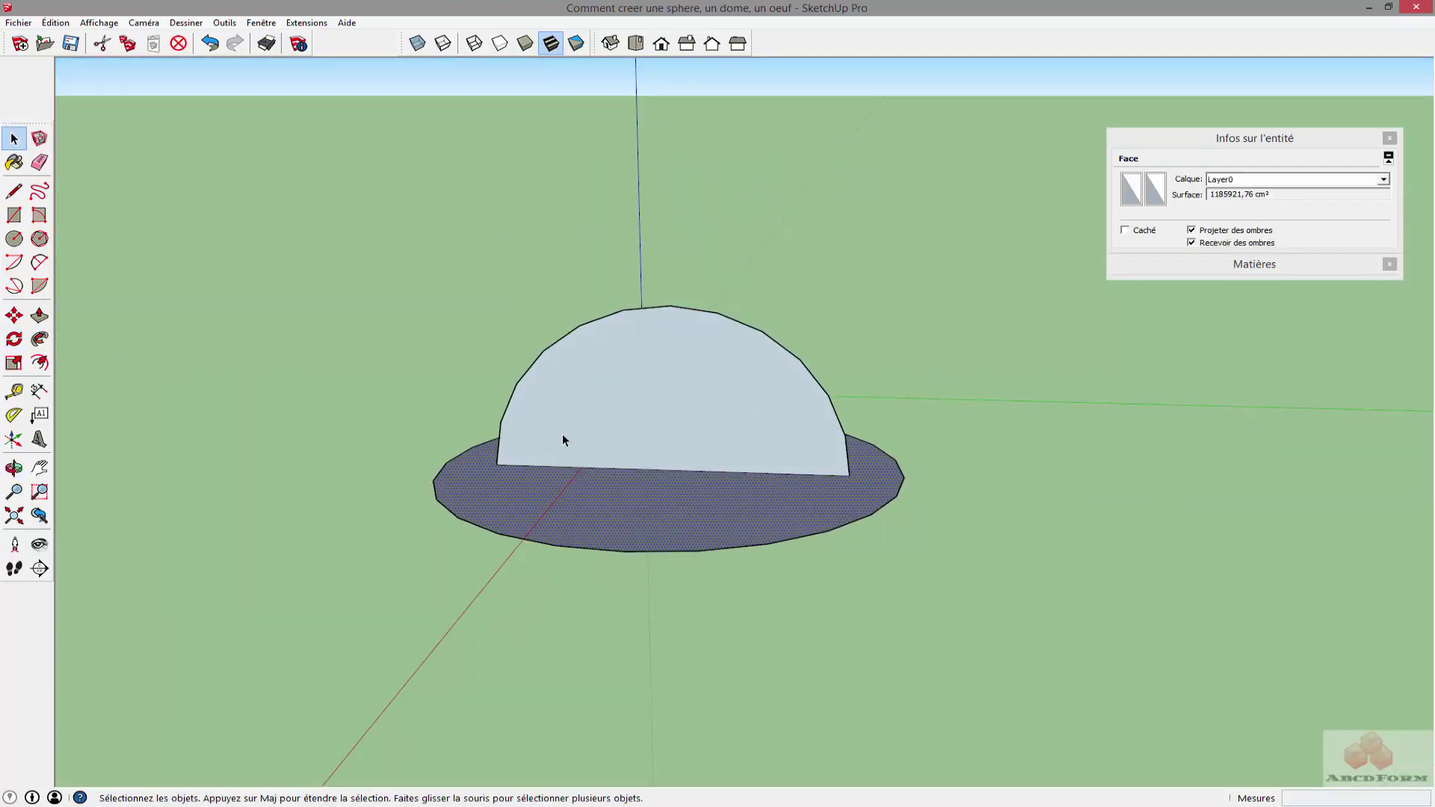
pyautogui.click(39, 338)
pyautogui.click(589, 382)
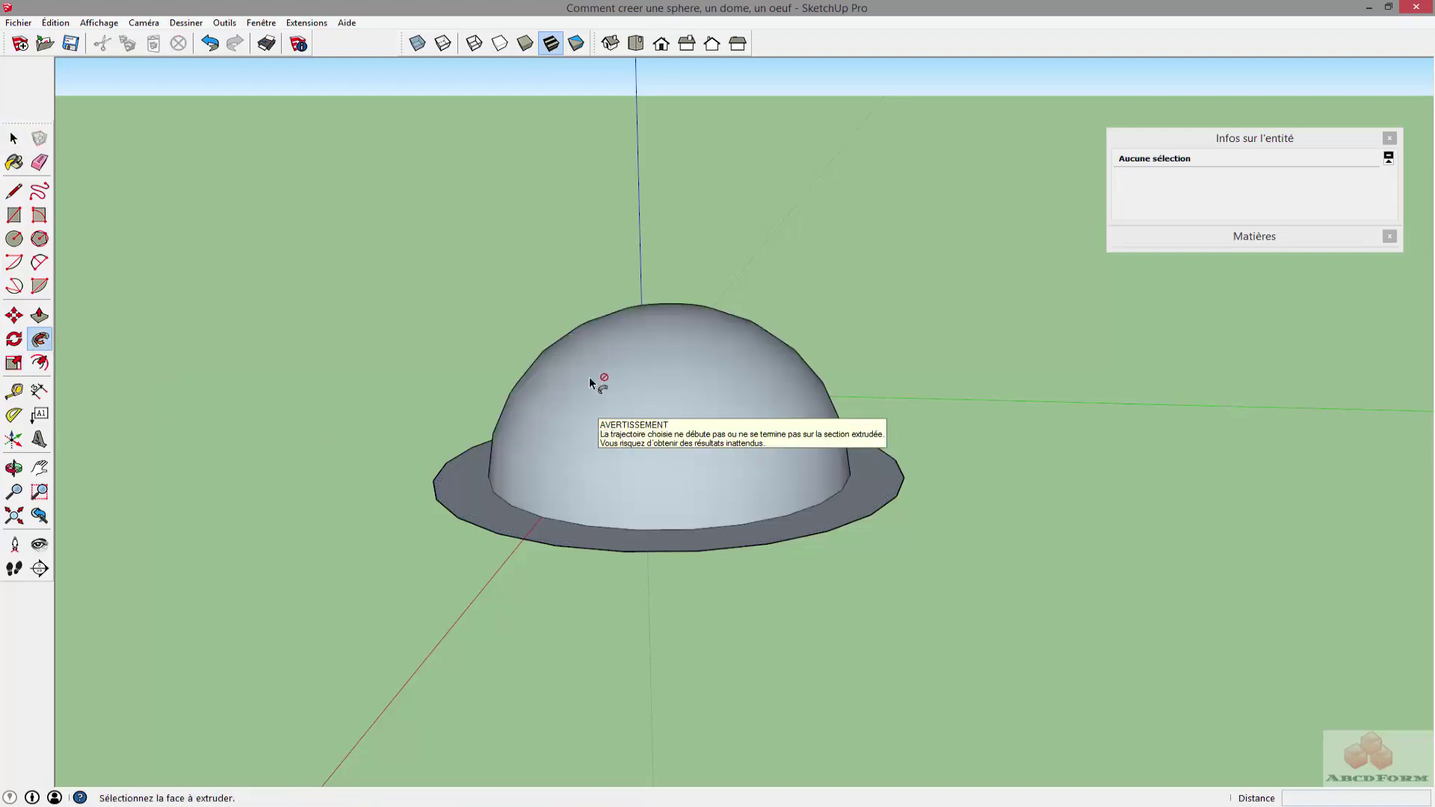
pyautogui.moveTo(441, 423); pyautogui.dragTo(591, 568, button='middle')
# Step: Delete the flat ring face at the dome's base and check the open underside
pyautogui.press('space')
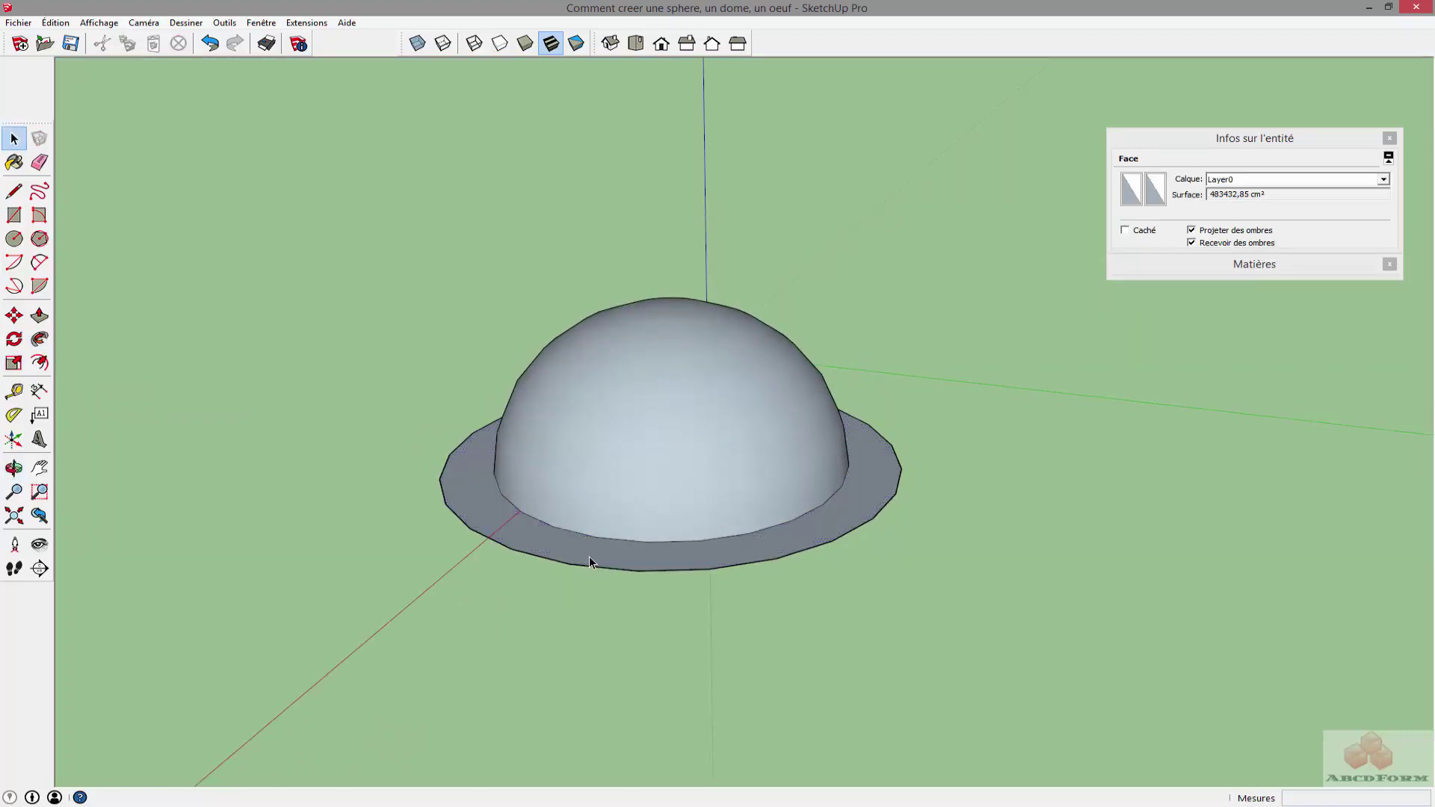
pyautogui.click(590, 559)
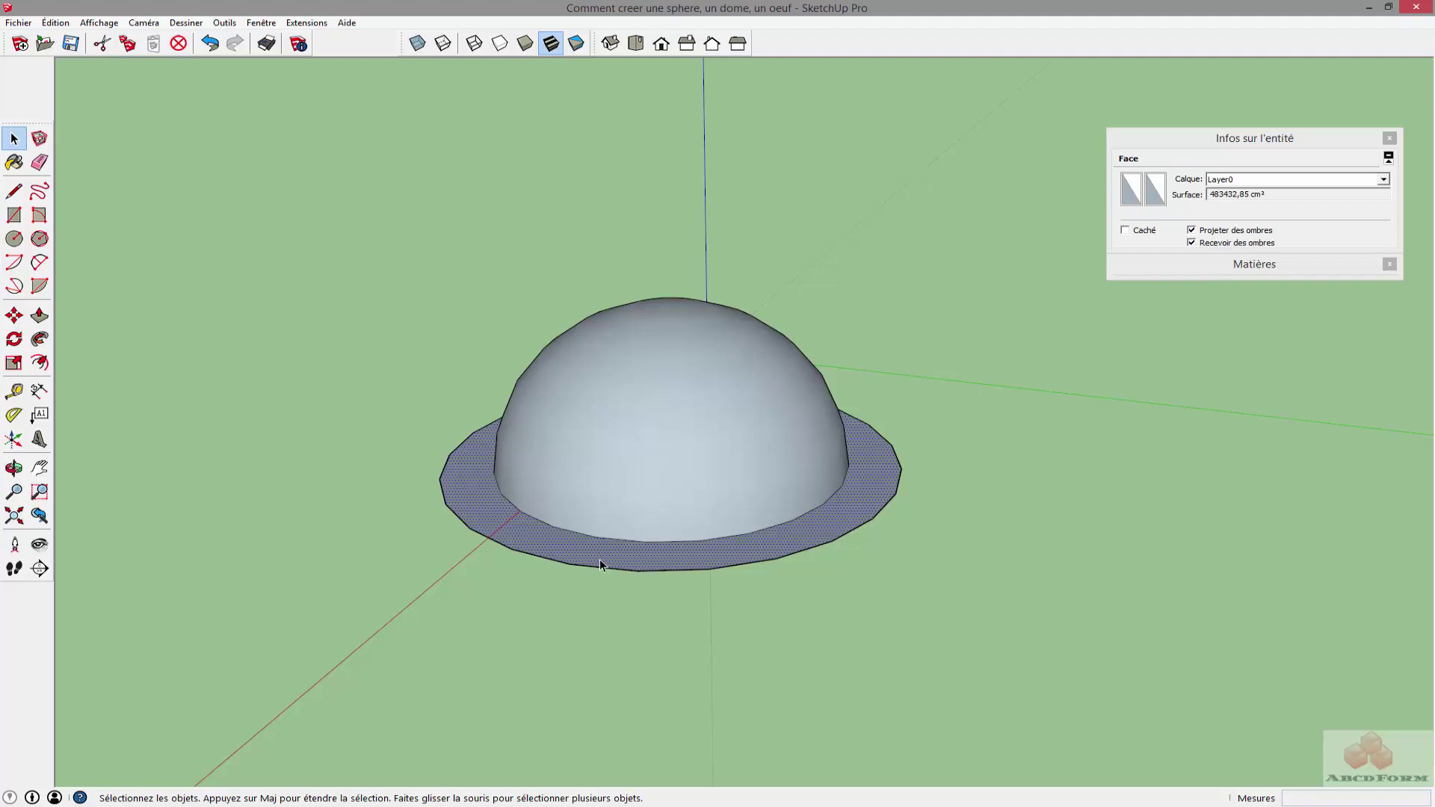
pyautogui.doubleClick(606, 566)
pyautogui.press('Delete')
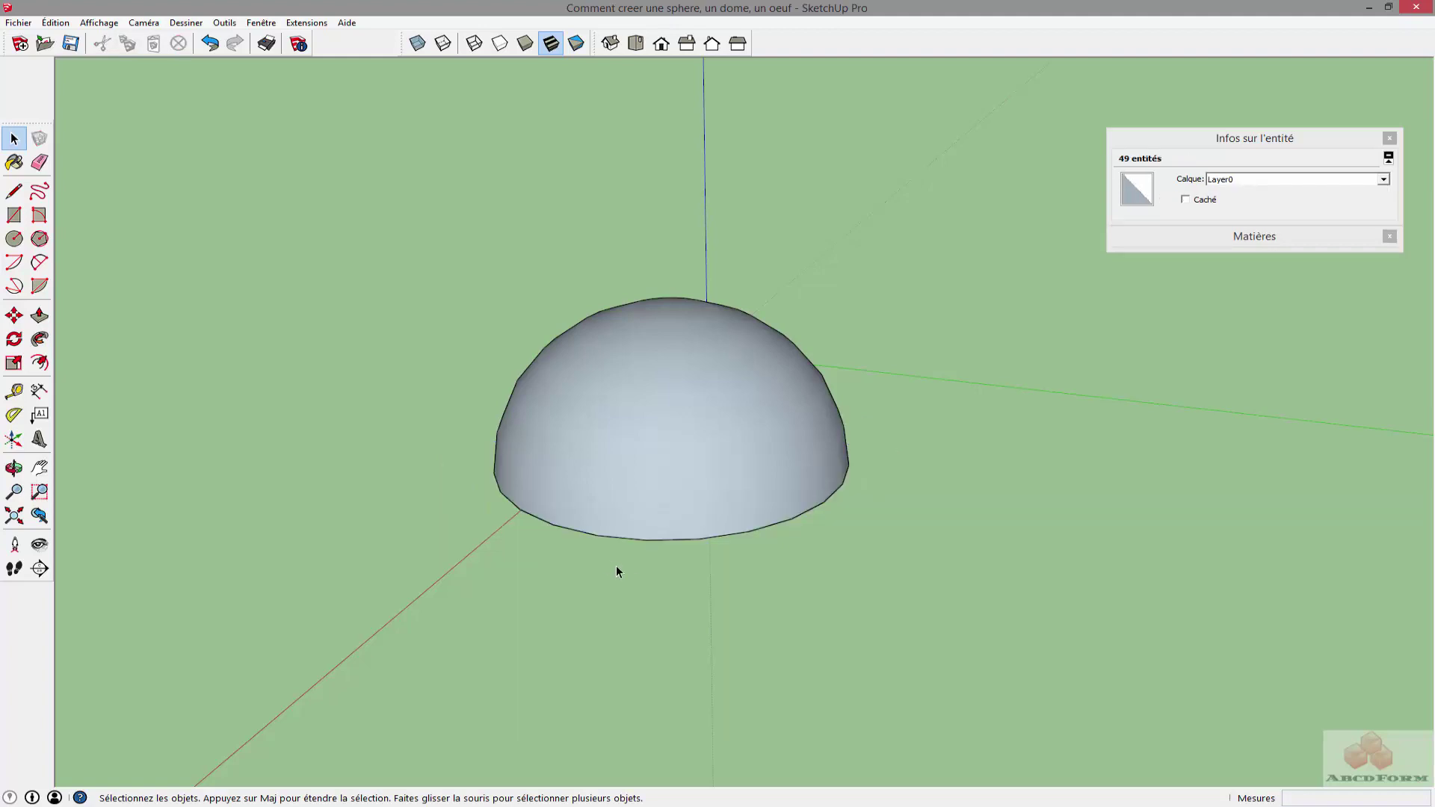
pyautogui.moveTo(635, 453); pyautogui.dragTo(643, 170, button='middle')
pyautogui.moveTo(645, 142)
pyautogui.mouseDown()
pyautogui.moveTo(625, 535)
pyautogui.moveTo(603, 224)
pyautogui.moveTo(663, 544)
pyautogui.mouseUp()
# Step: Reverse the dome's faces with Inverser les faces so the outside shows white
pyautogui.press('space')
pyautogui.rightClick(682, 448)
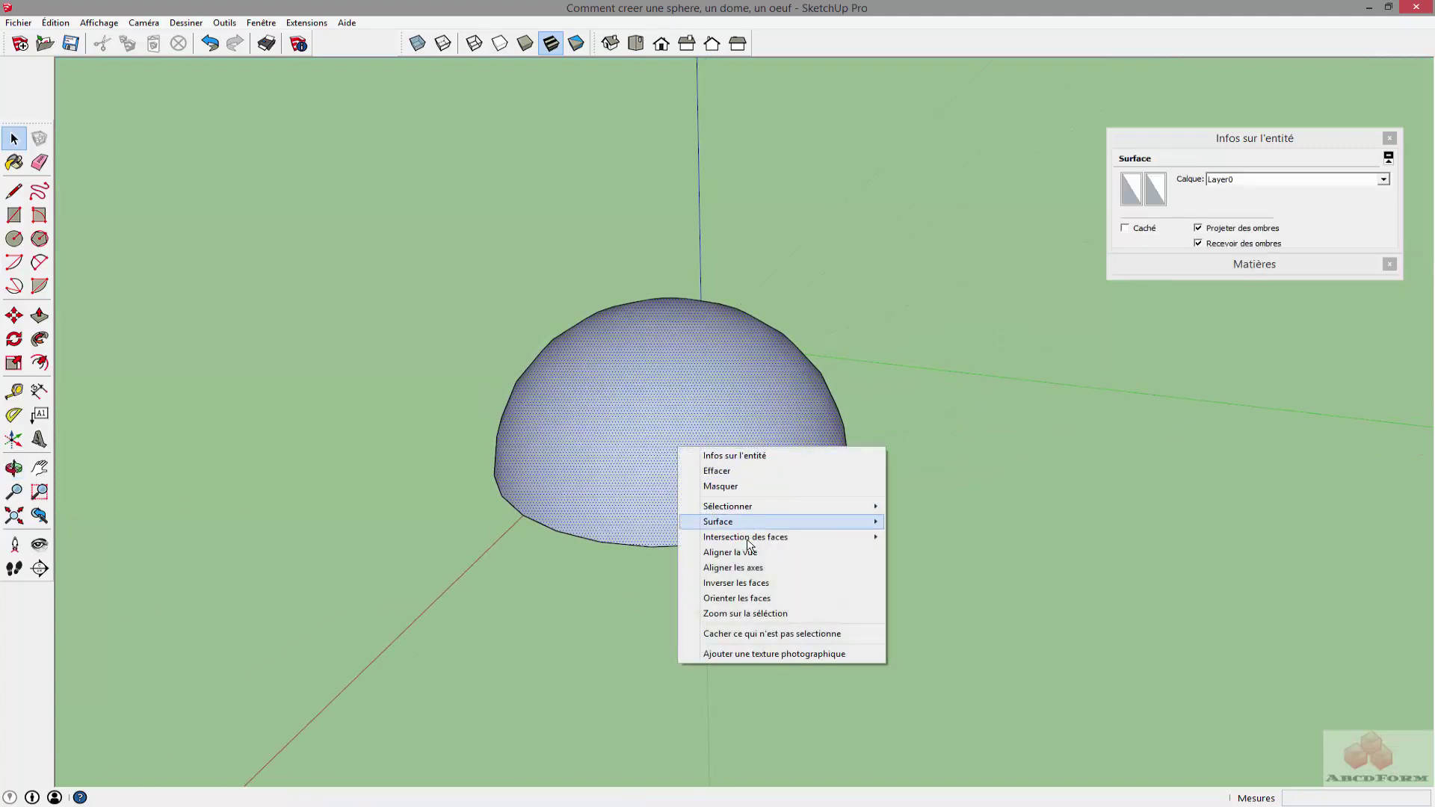
pyautogui.click(748, 583)
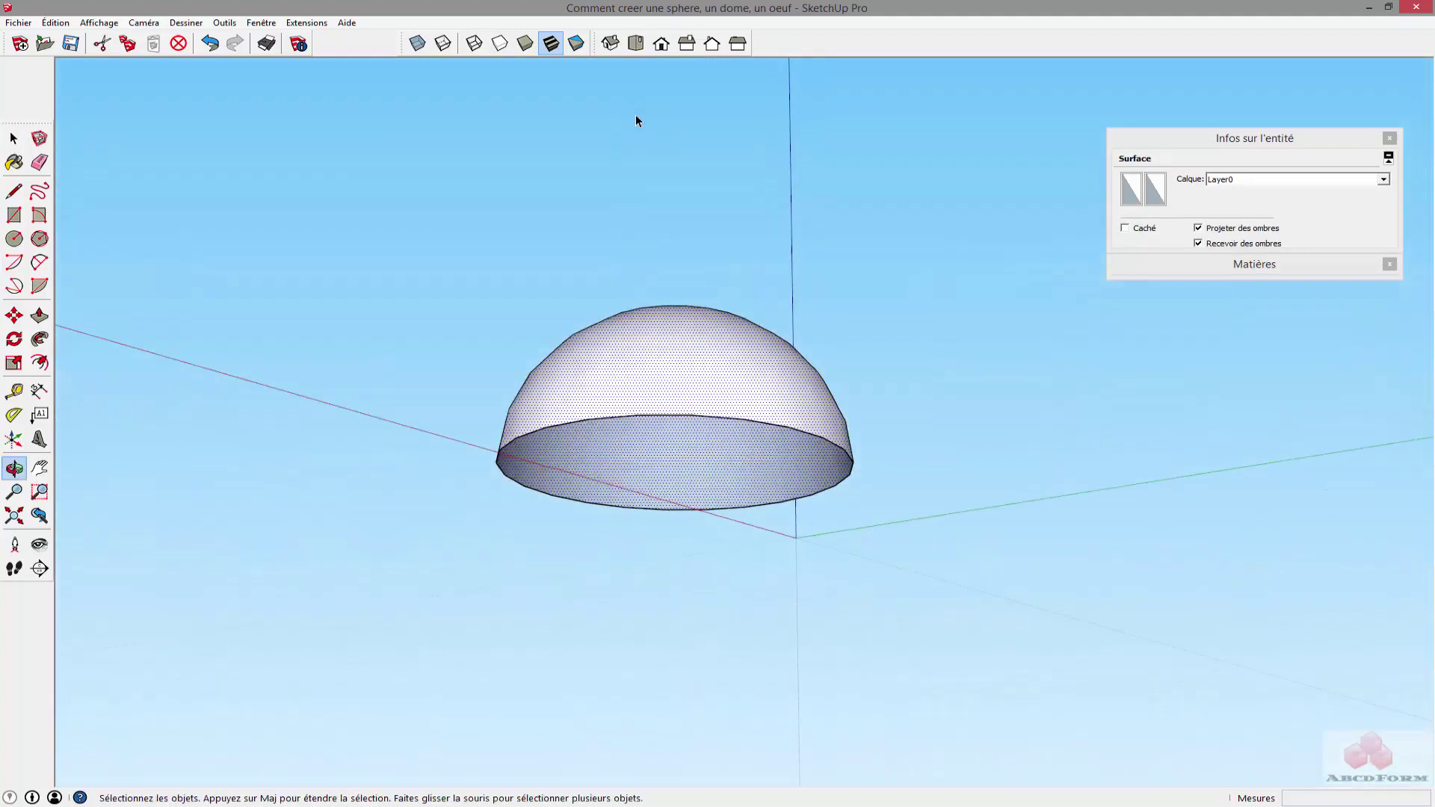
pyautogui.moveTo(636, 114)
pyautogui.mouseDown(button='middle')
pyautogui.moveTo(658, 209)
pyautogui.moveTo(565, 245)
pyautogui.mouseUp(button='middle')
# Step: Draw a test line across the dome's base rim, then delete it
pyautogui.click(13, 191)
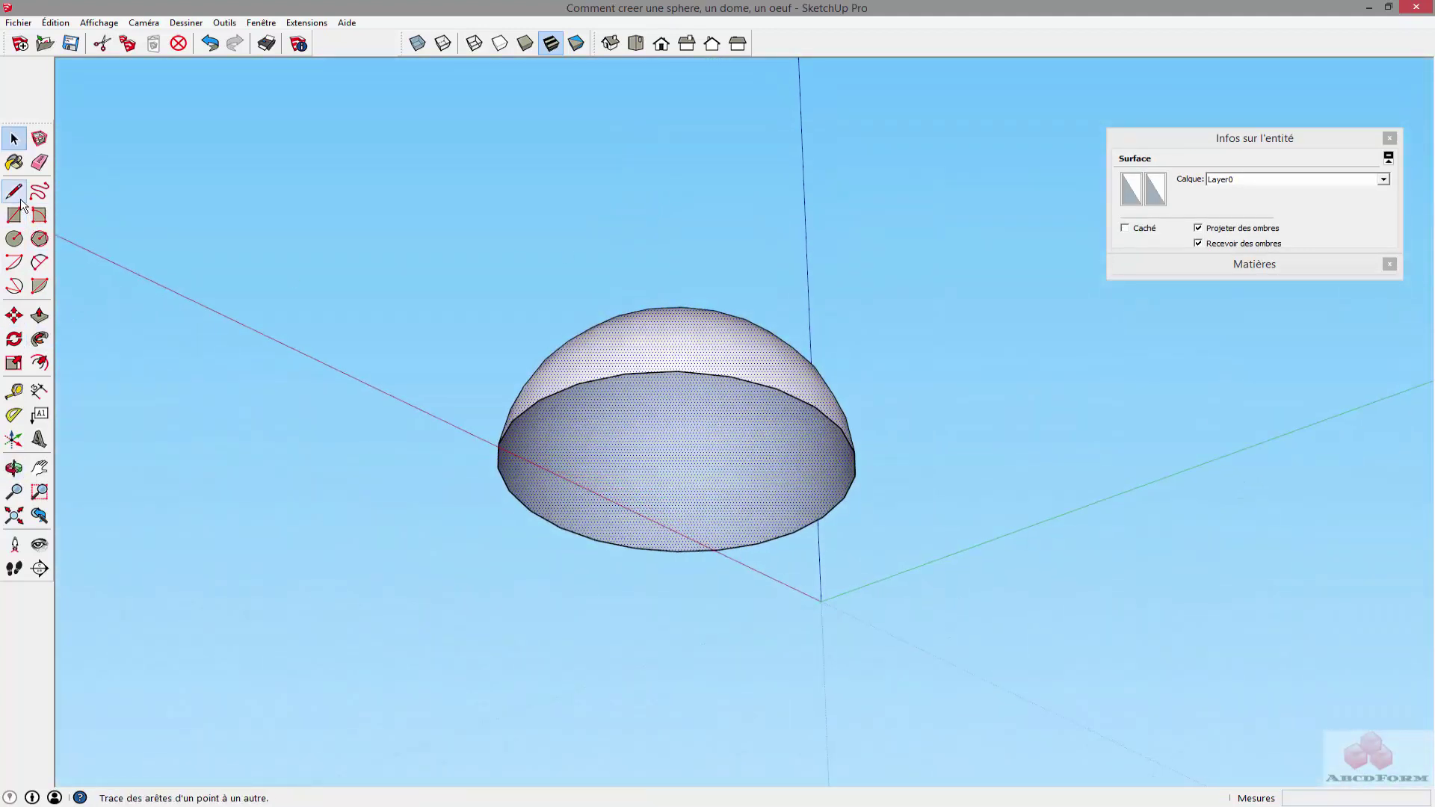
pyautogui.click(578, 384)
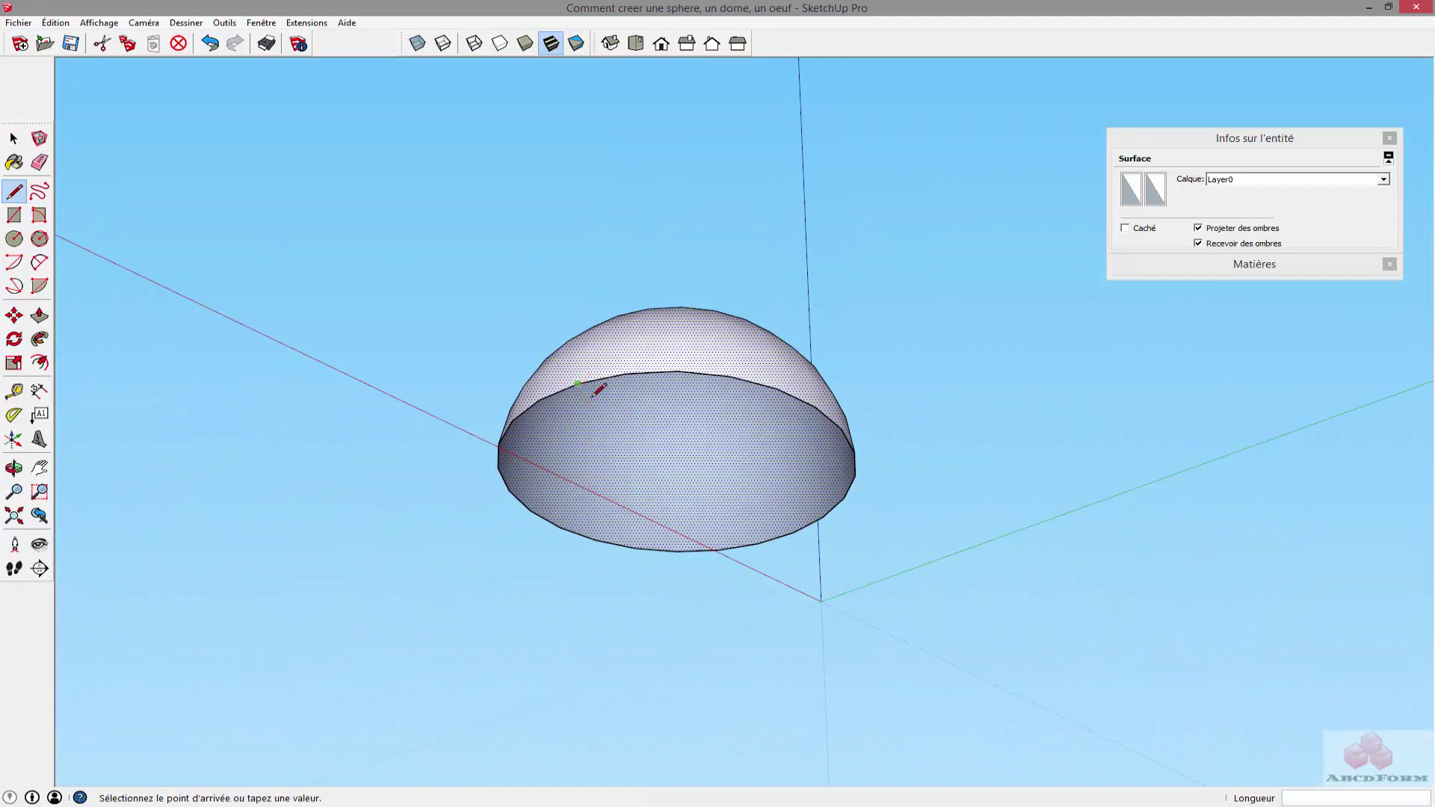
pyautogui.click(756, 543)
pyautogui.press('space')
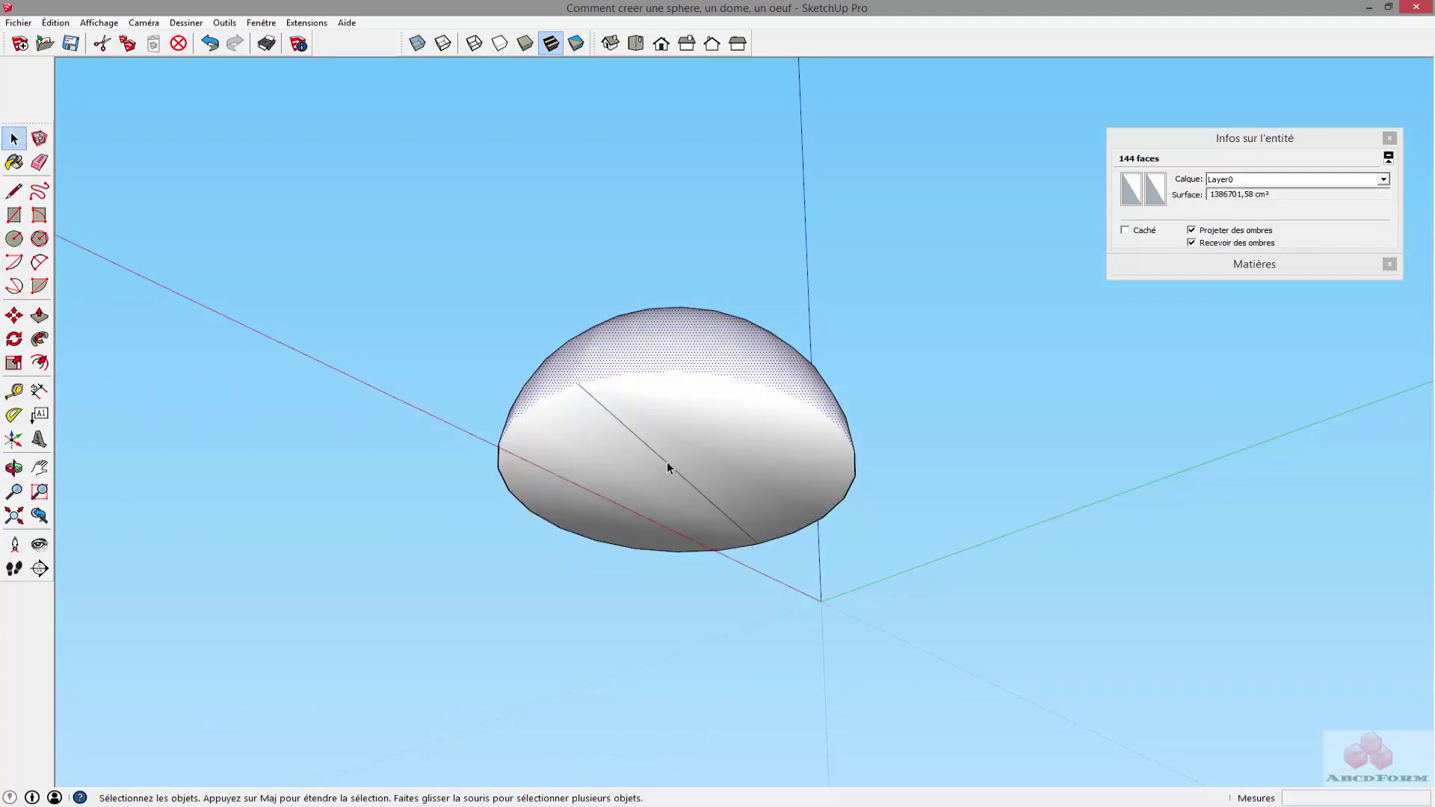
pyautogui.click(667, 464)
pyautogui.press('Delete')
pyautogui.moveTo(680, 431)
pyautogui.mouseDown(button='middle')
pyautogui.moveTo(782, 638)
pyautogui.moveTo(679, 394)
pyautogui.moveTo(1051, 666)
pyautogui.moveTo(717, 307)
pyautogui.moveTo(704, 536)
pyautogui.moveTo(779, 599)
pyautogui.moveTo(856, 604)
pyautogui.mouseUp(button='middle')
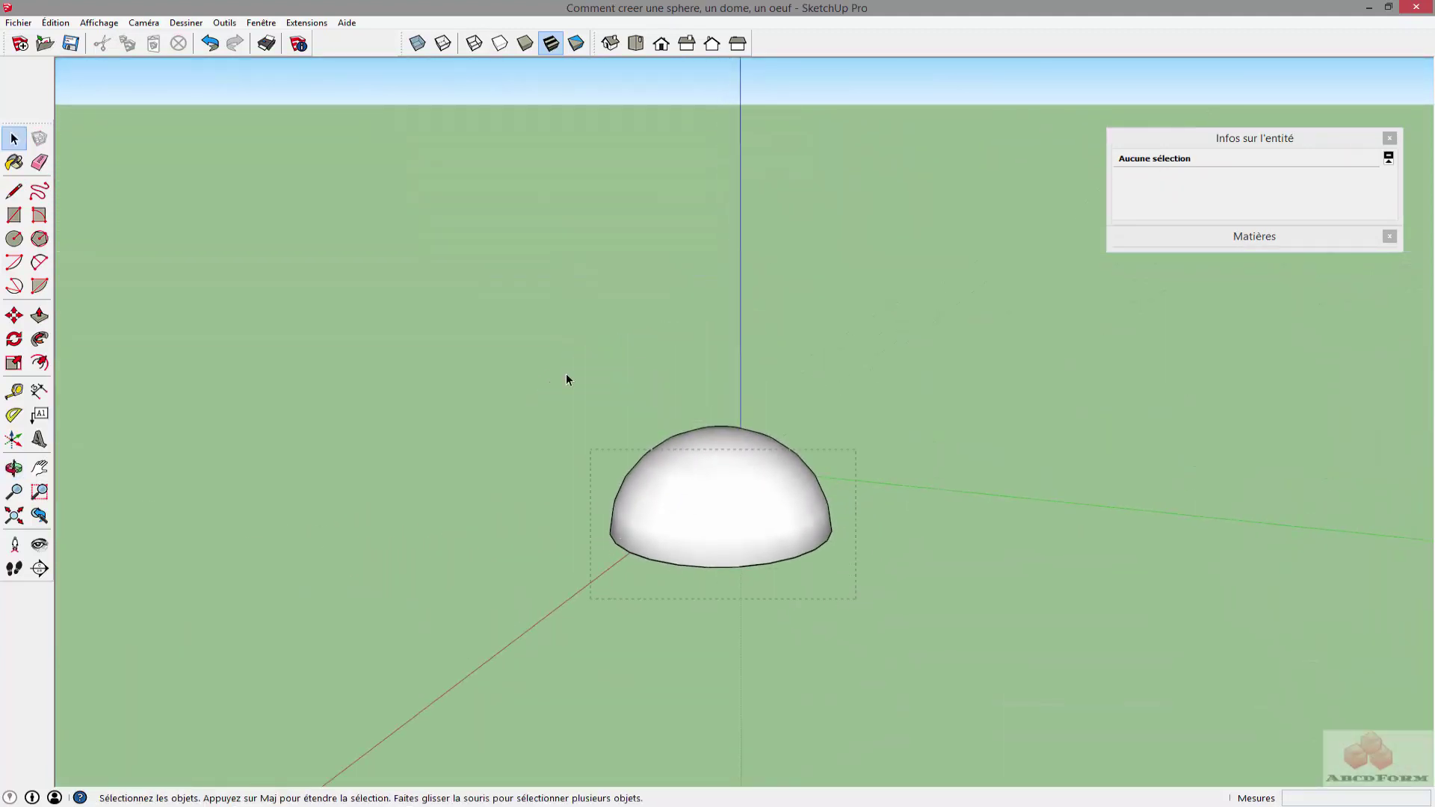
# Step: Undo the dome and draw a new circle on the ground
pyautogui.click(692, 457)
pyautogui.hotkey('ctrl', 'z')
pyautogui.click(649, 465)
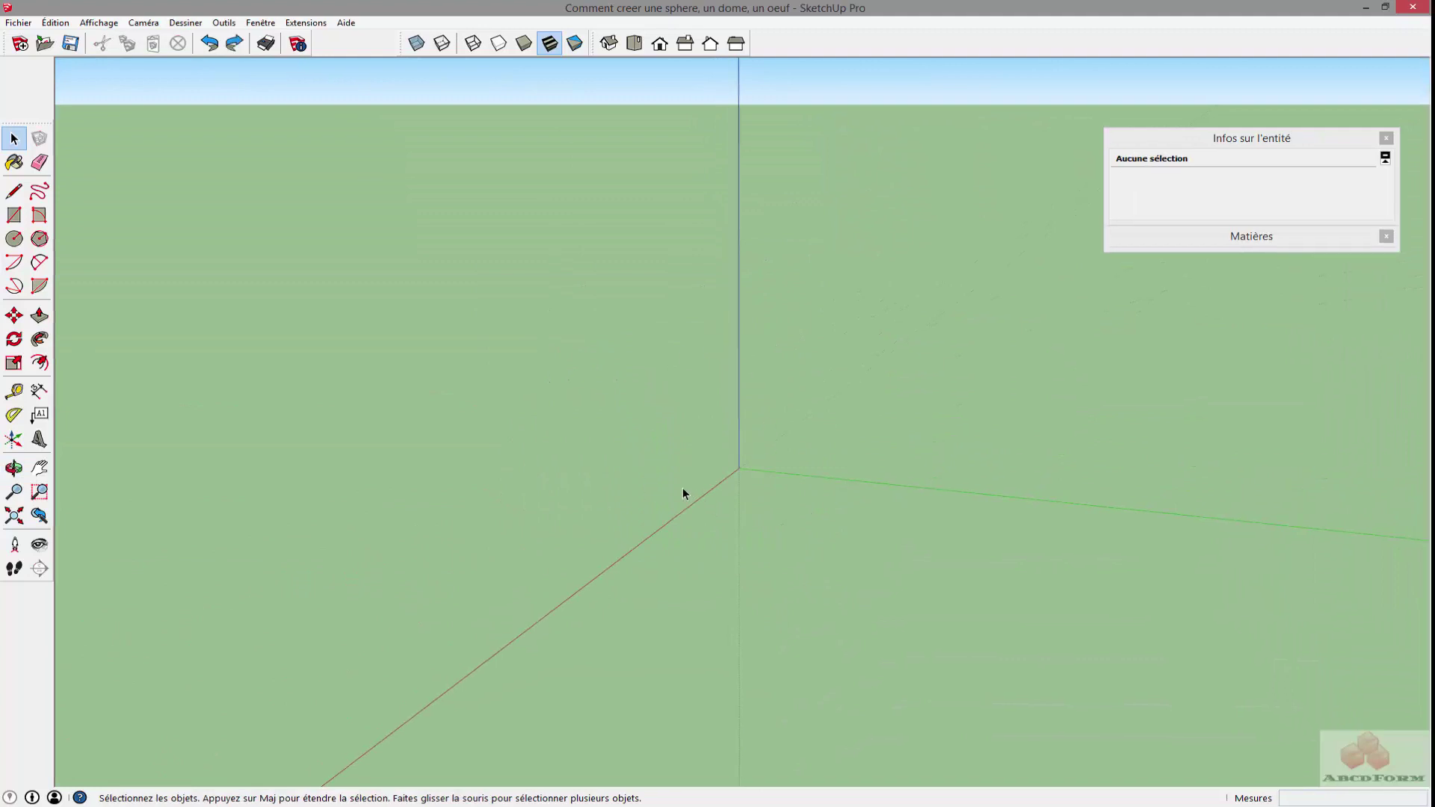
pyautogui.click(14, 239)
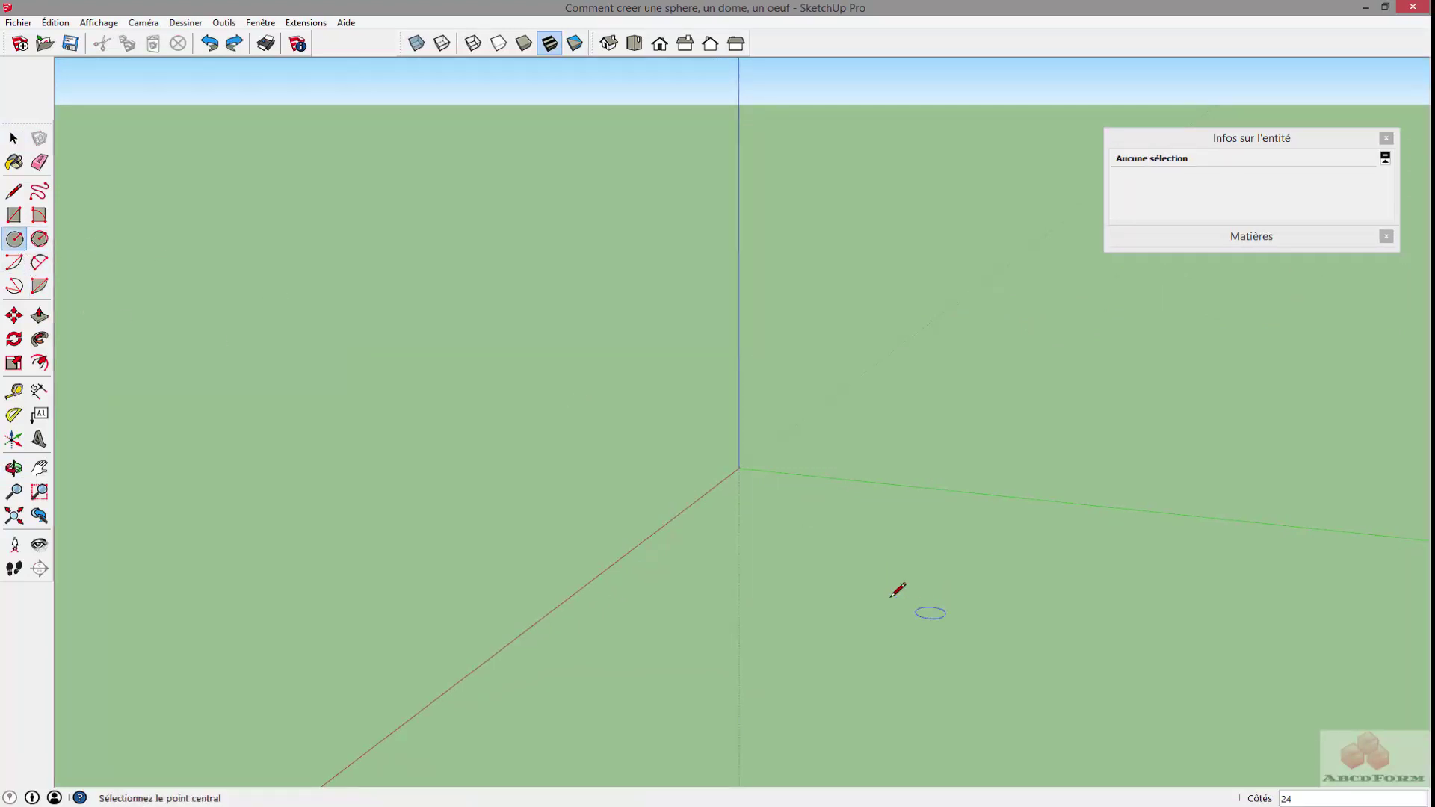
pyautogui.click(772, 538)
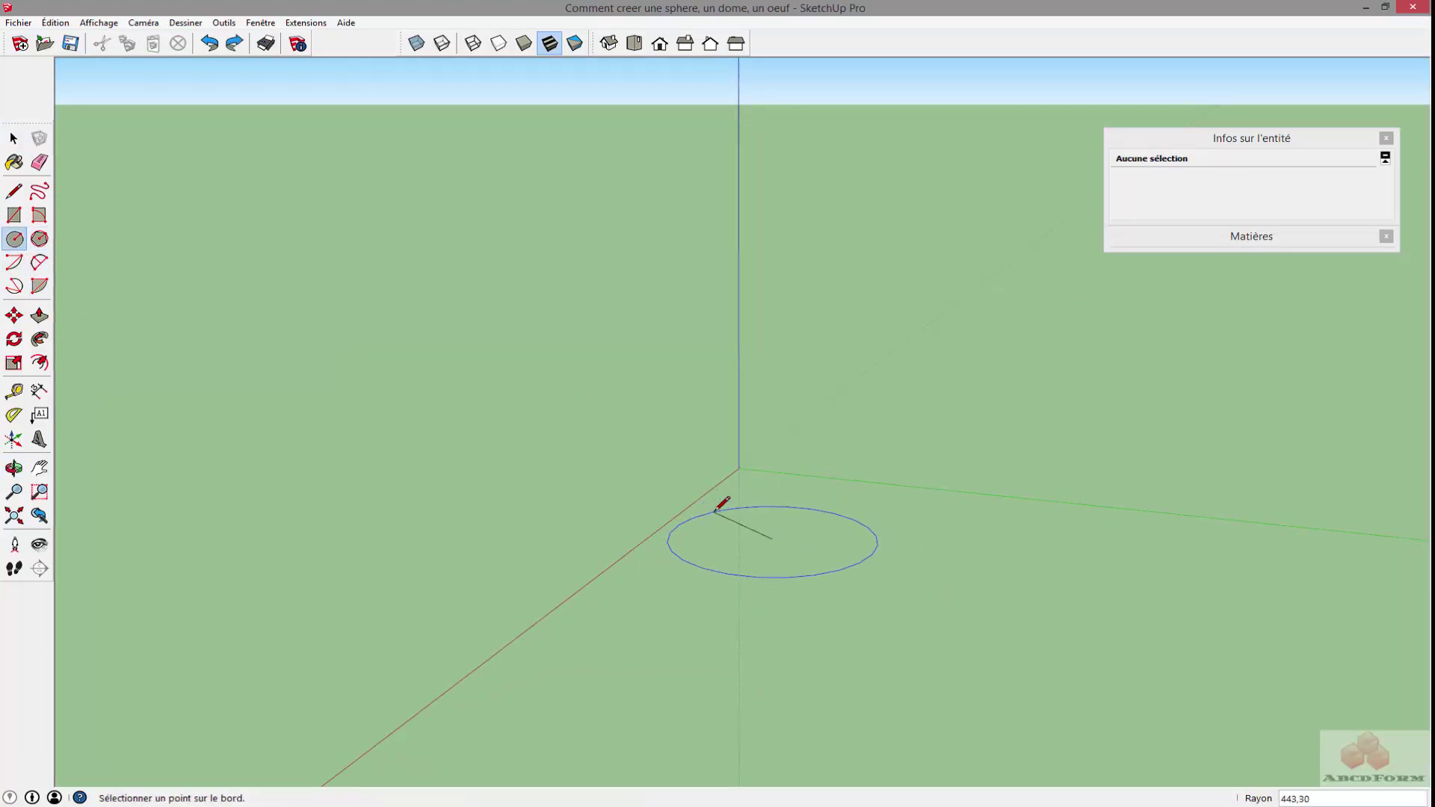
pyautogui.click(712, 506)
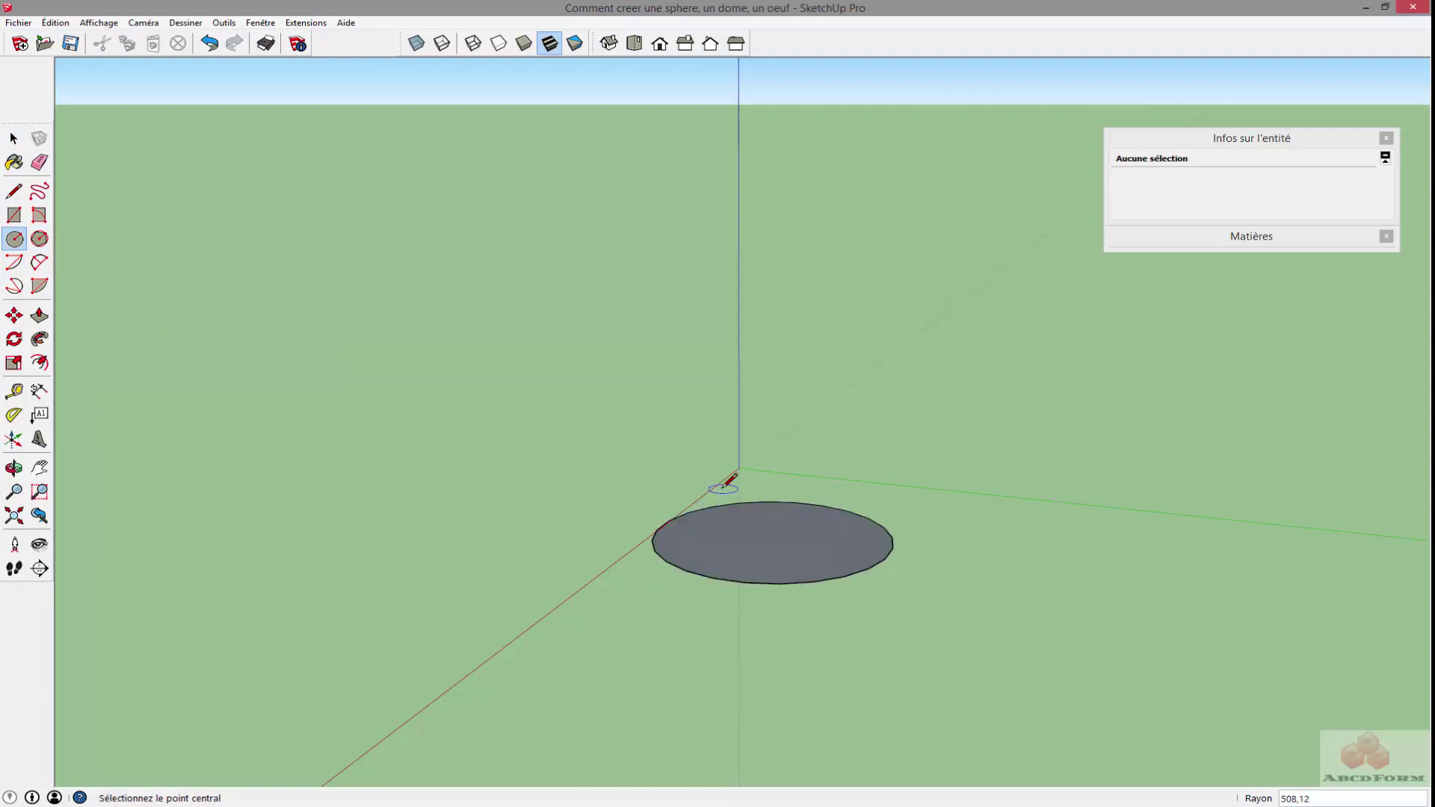
pyautogui.press('space')
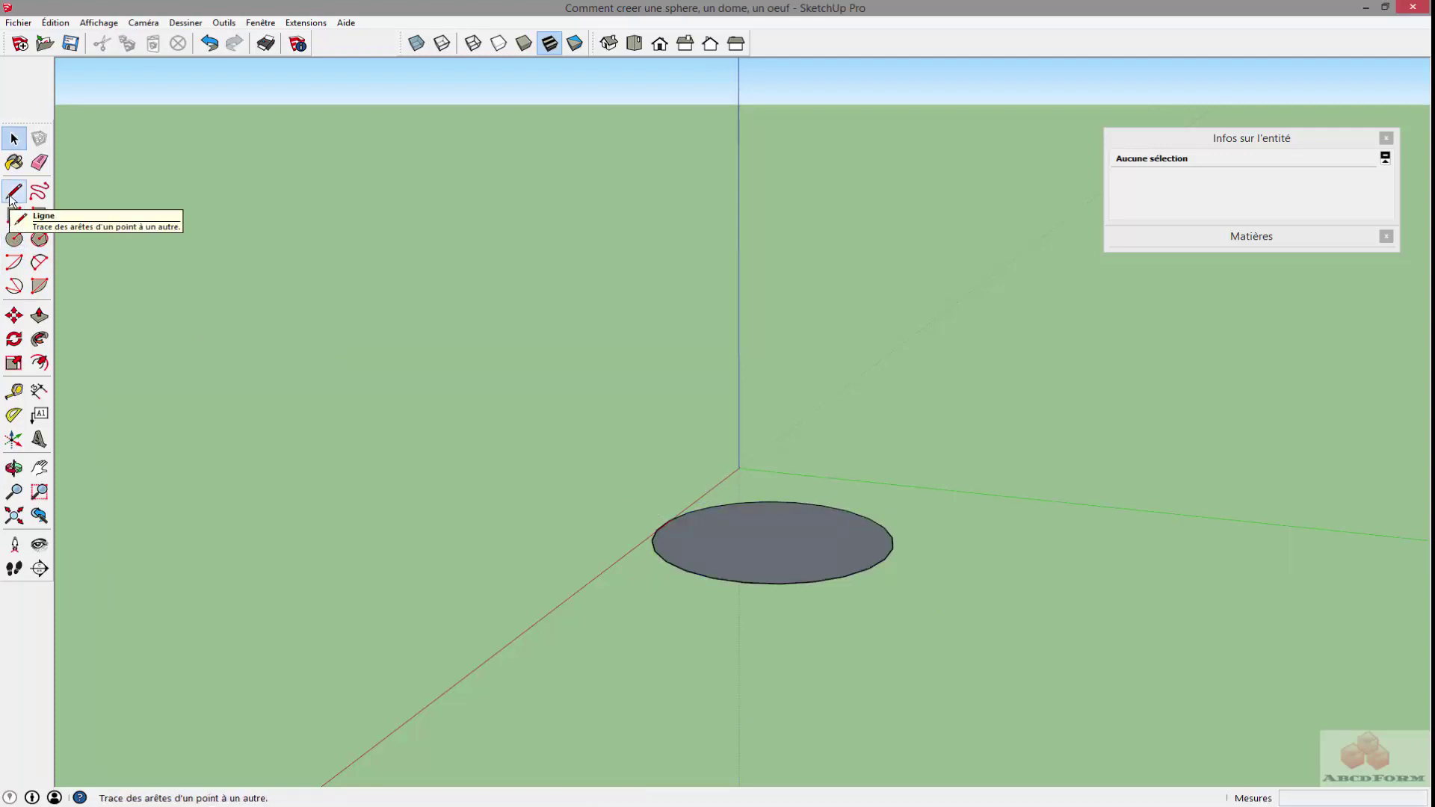
# Step: Draw a vertical right-triangle profile from the circle's edge up above its centre
pyautogui.click(11, 196)
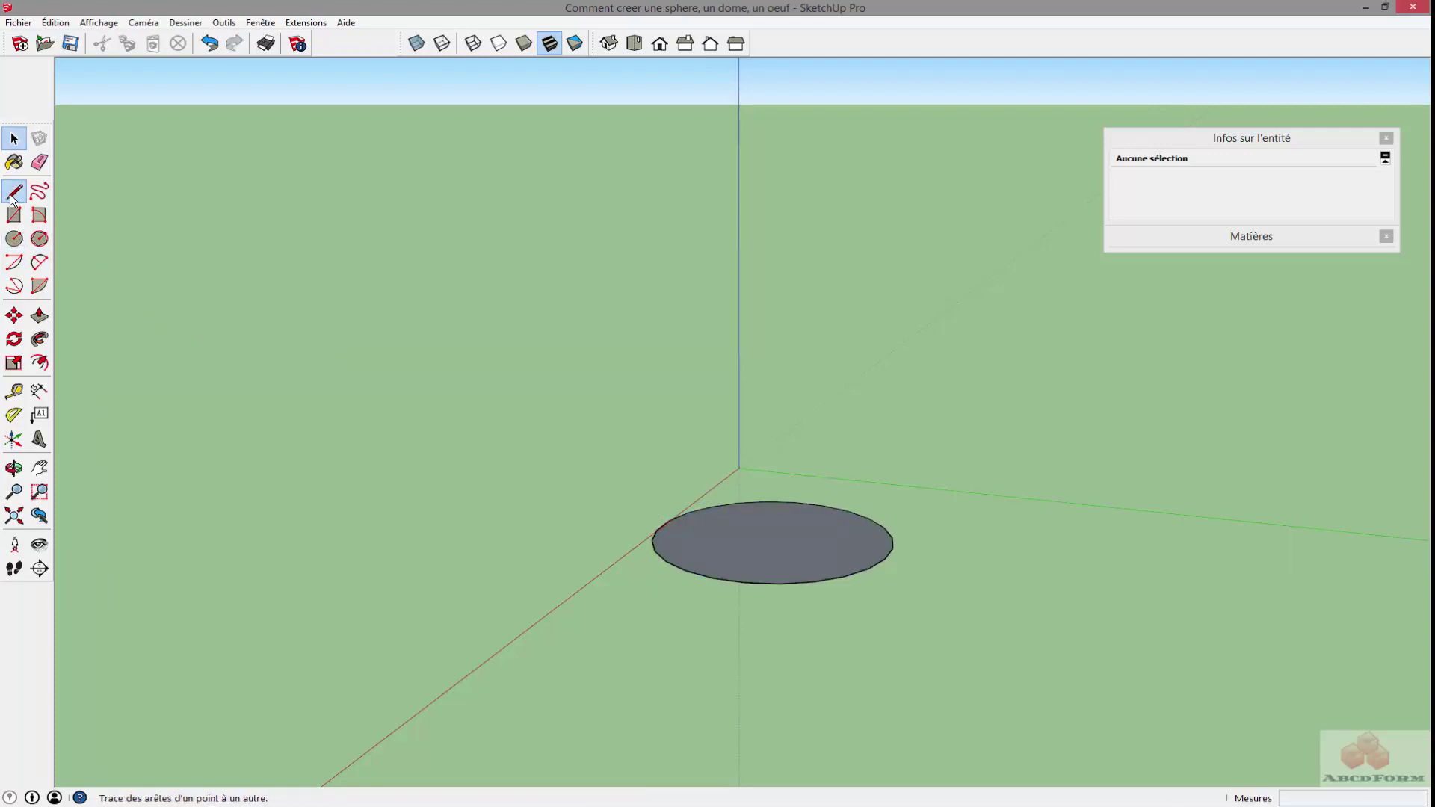
pyautogui.click(890, 550)
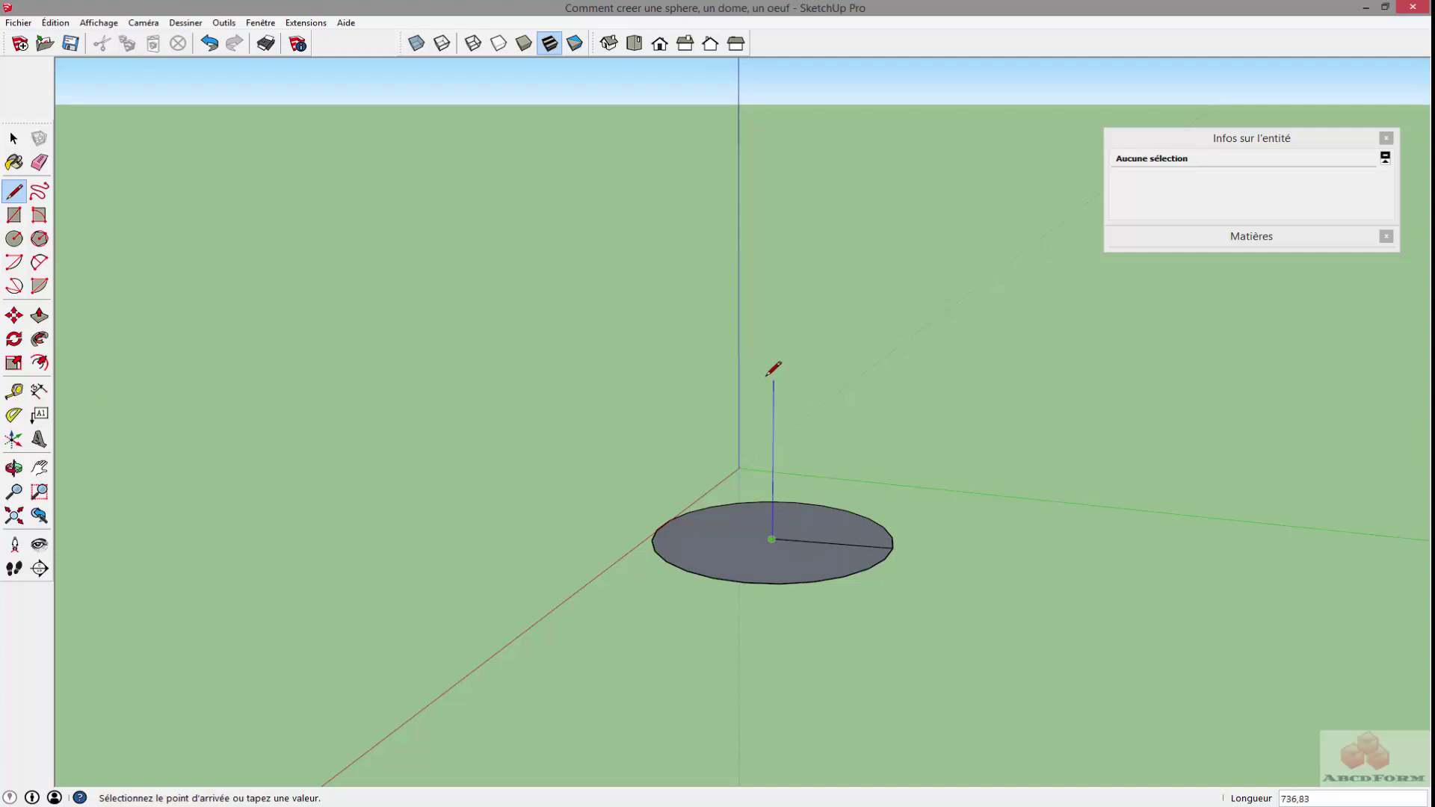
pyautogui.click(774, 346)
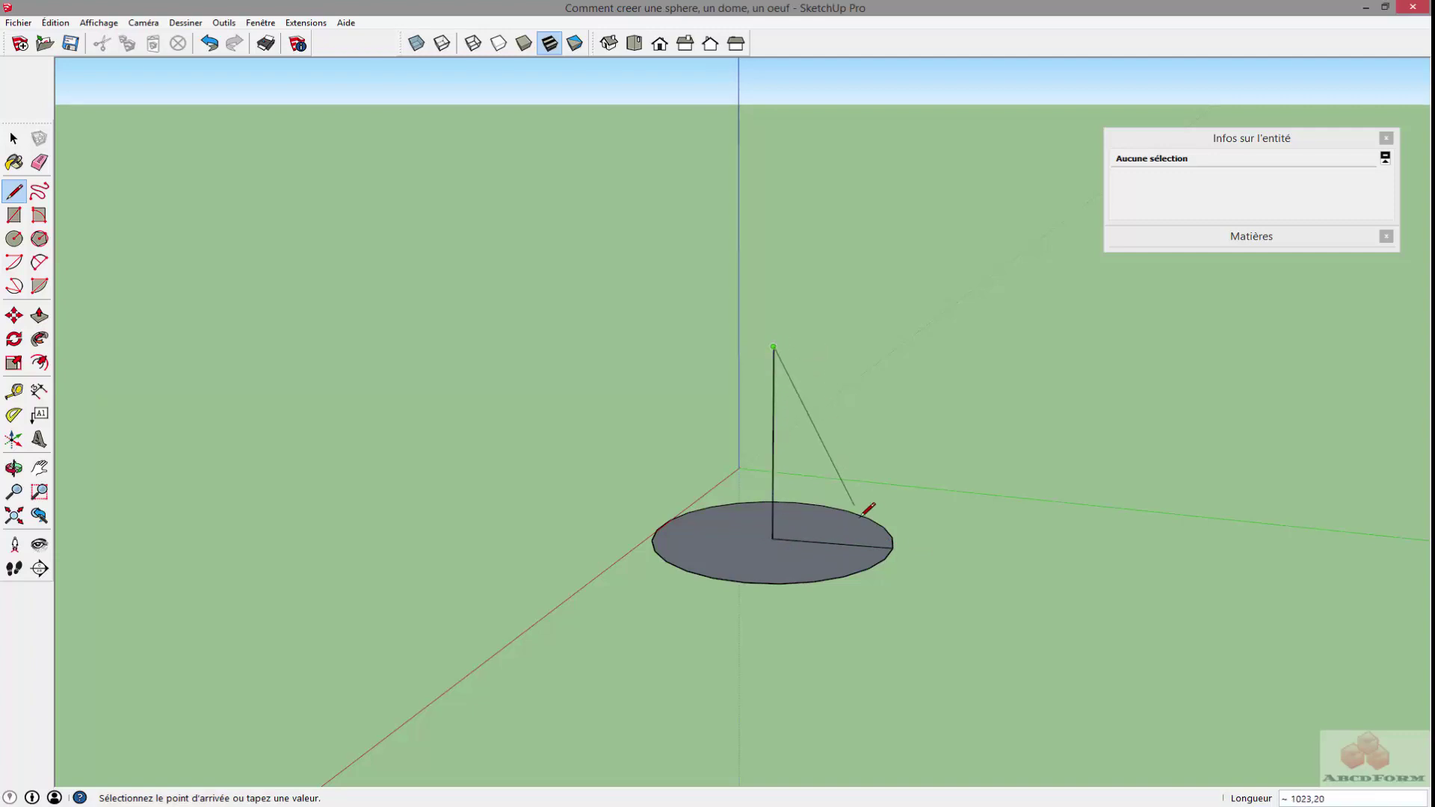
pyautogui.click(892, 548)
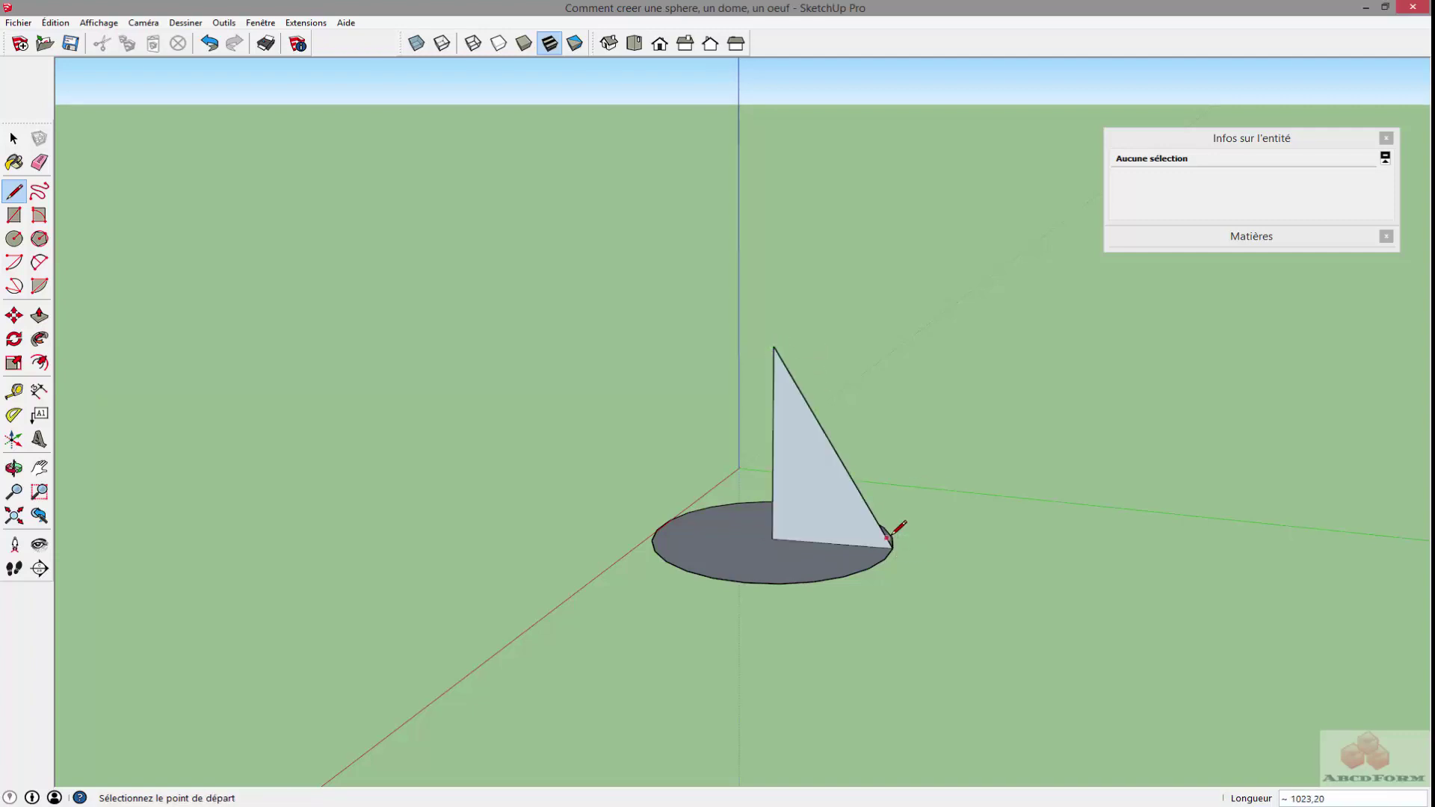
pyautogui.press('space')
pyautogui.click(869, 555)
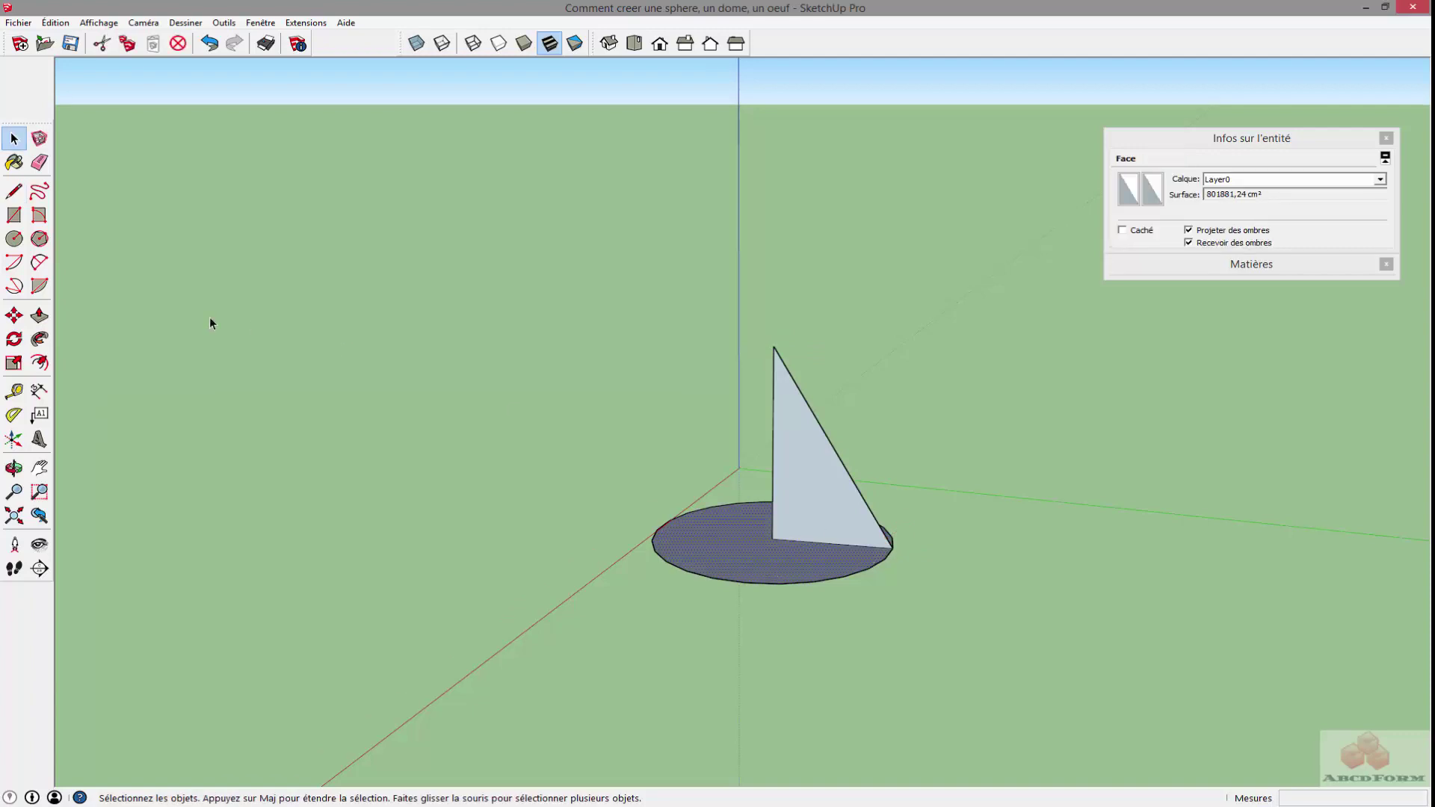
# Step: Sweep the triangle around the circle with Follow Me to form a cone
pyautogui.click(41, 341)
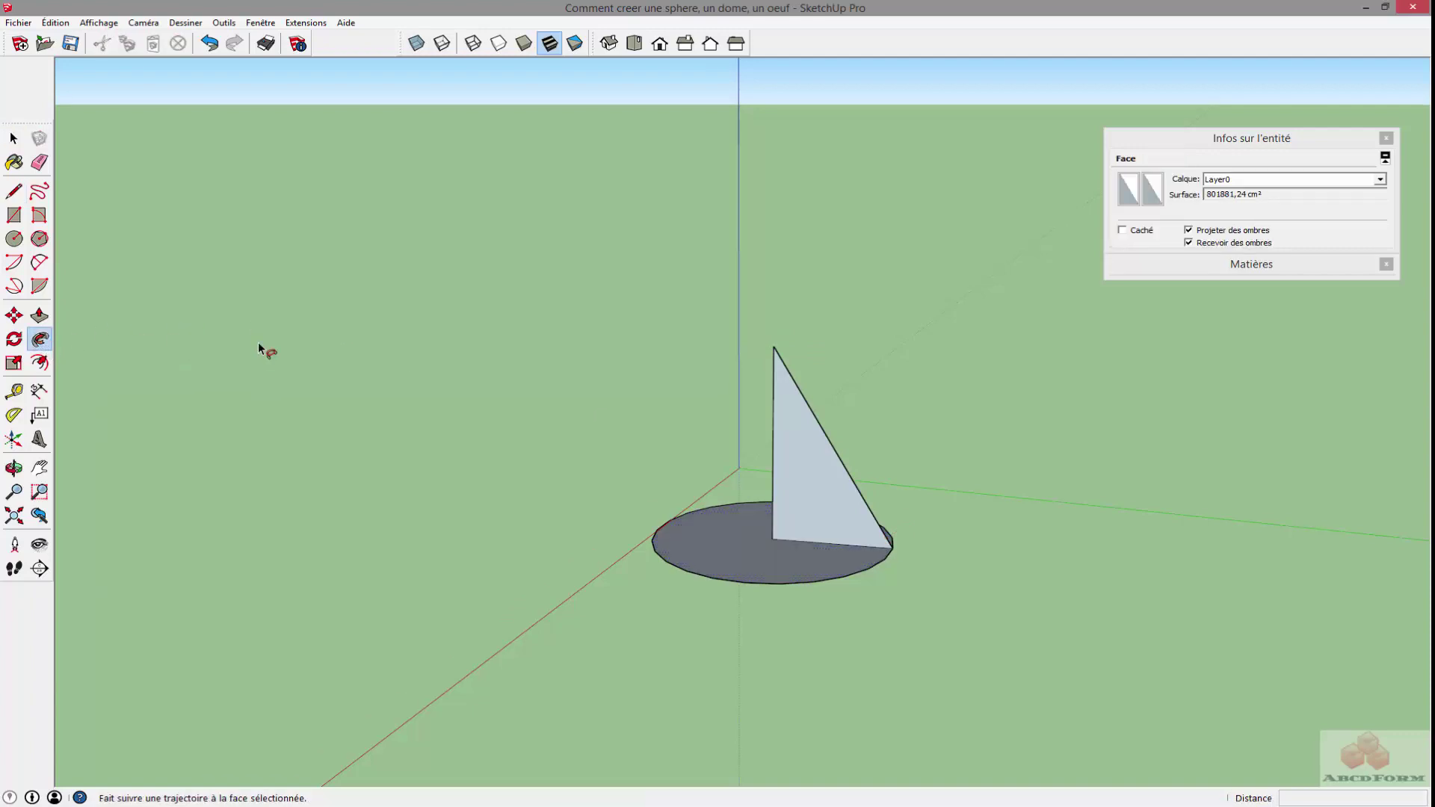
pyautogui.click(794, 450)
pyautogui.press('space')
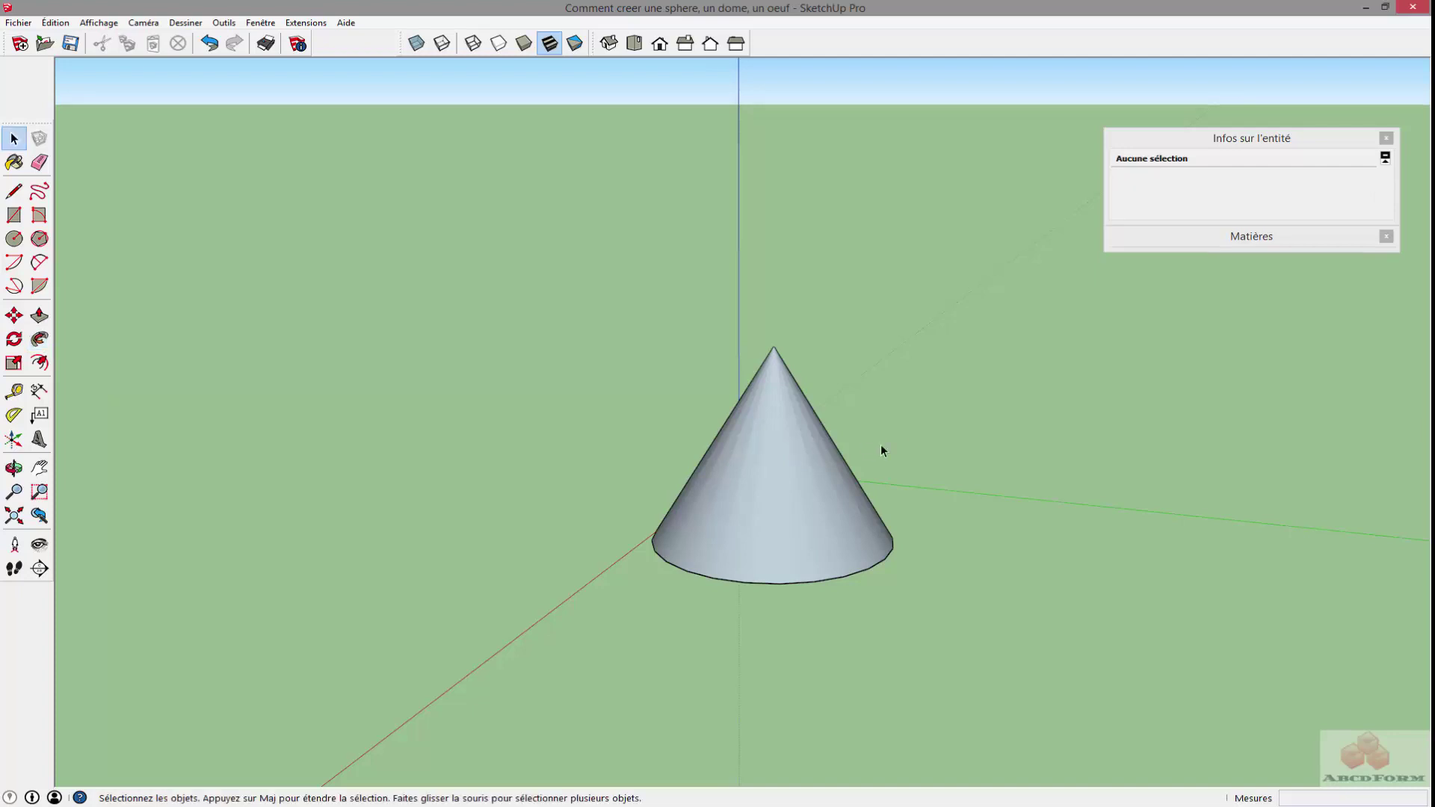
pyautogui.press('o')
pyautogui.moveTo(749, 337)
pyautogui.mouseDown()
pyautogui.moveTo(523, 189)
pyautogui.moveTo(608, 291)
pyautogui.moveTo(487, 278)
pyautogui.moveTo(750, 455)
pyautogui.mouseUp()
pyautogui.press('space')
# Step: Reverse the cone's faces so its surface shows white
pyautogui.rightClick(815, 506)
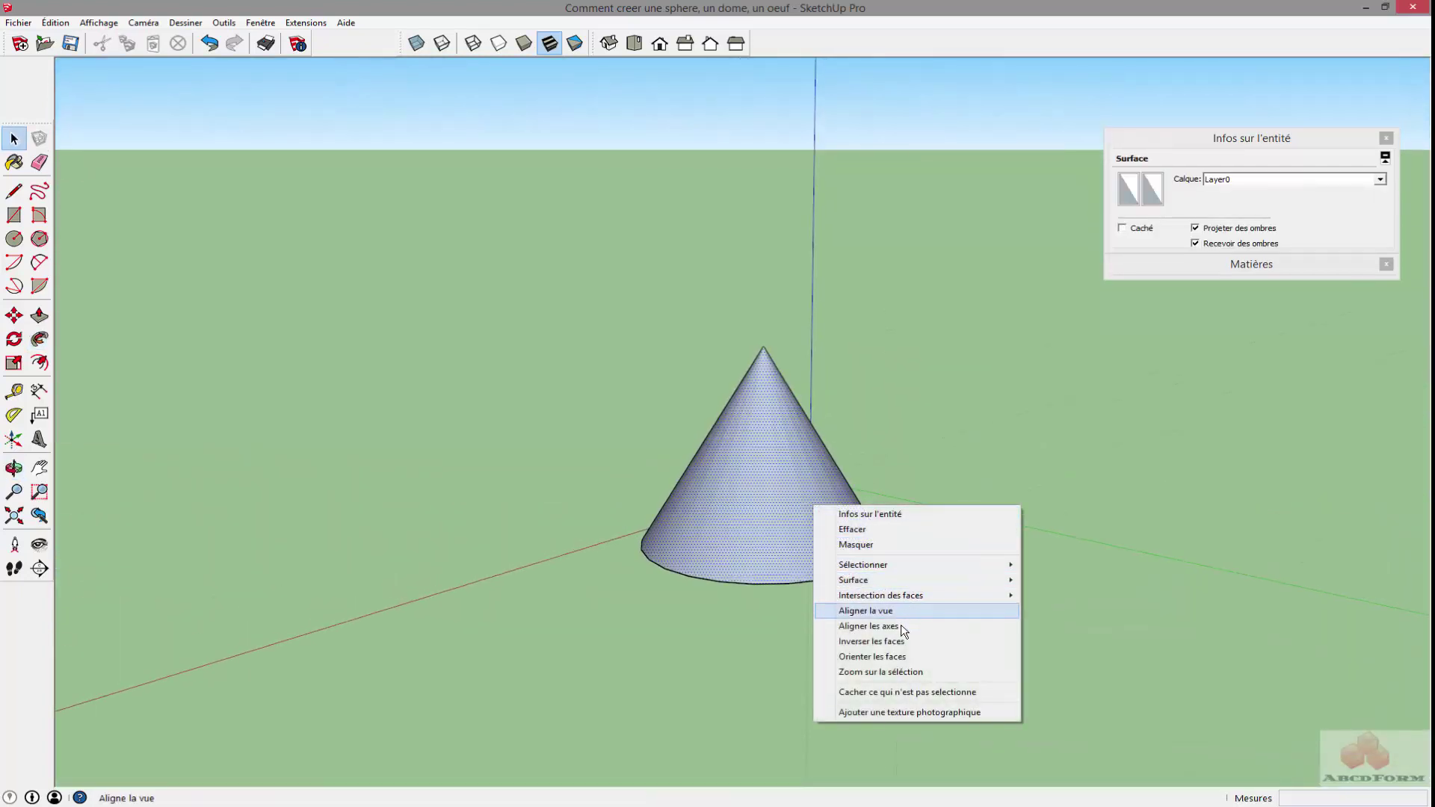
pyautogui.click(903, 641)
pyautogui.click(519, 499)
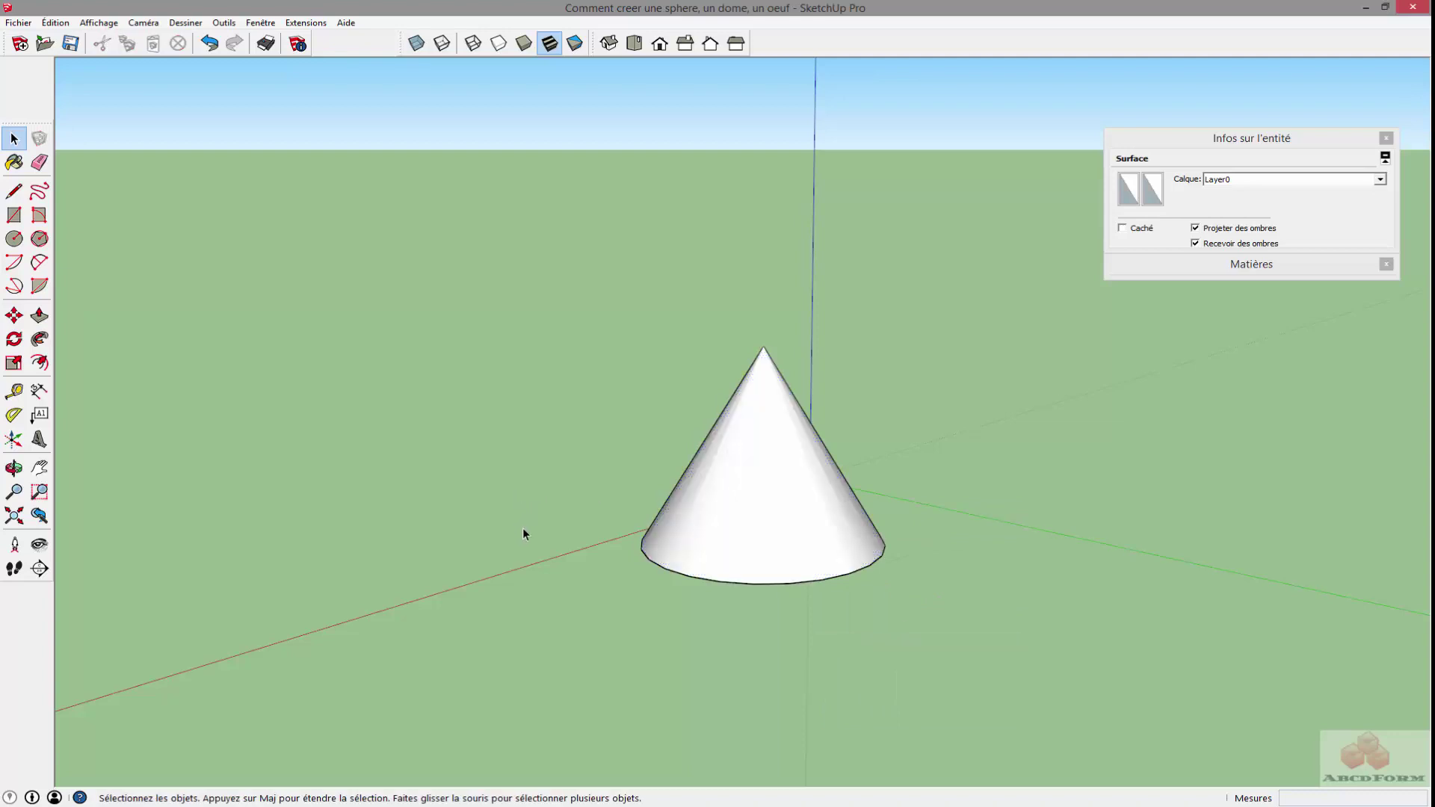
pyautogui.press('o')
pyautogui.moveTo(522, 535)
pyautogui.mouseDown()
pyautogui.moveTo(496, 397)
pyautogui.moveTo(427, 224)
pyautogui.moveTo(541, 460)
pyautogui.moveTo(750, 571)
pyautogui.moveTo(829, 503)
pyautogui.moveTo(481, 285)
pyautogui.moveTo(554, 355)
pyautogui.moveTo(252, 395)
pyautogui.mouseUp()
pyautogui.press('space')
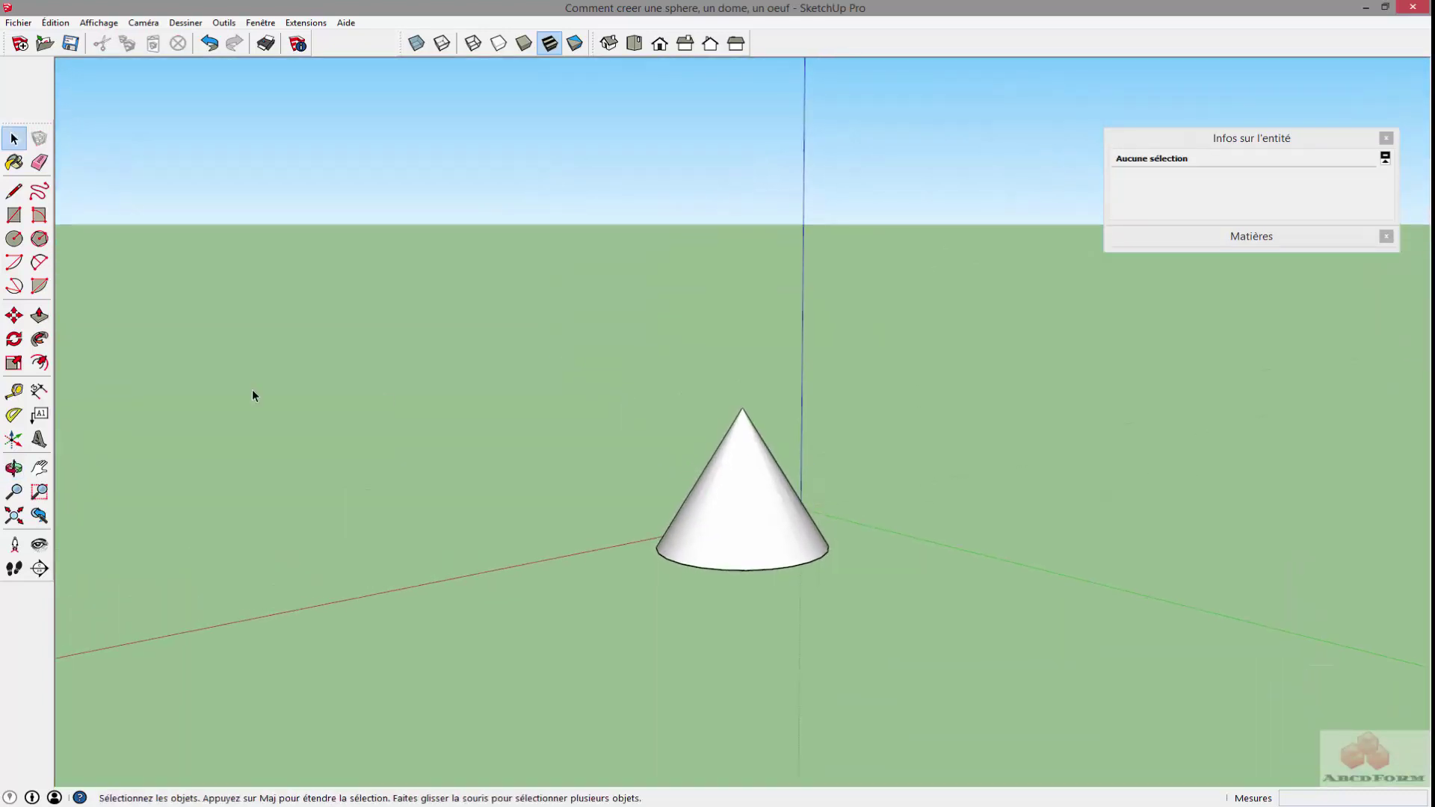
# Step: Scale the whole cone taller along the blue axis from its top
pyautogui.tripleClick(693, 505)
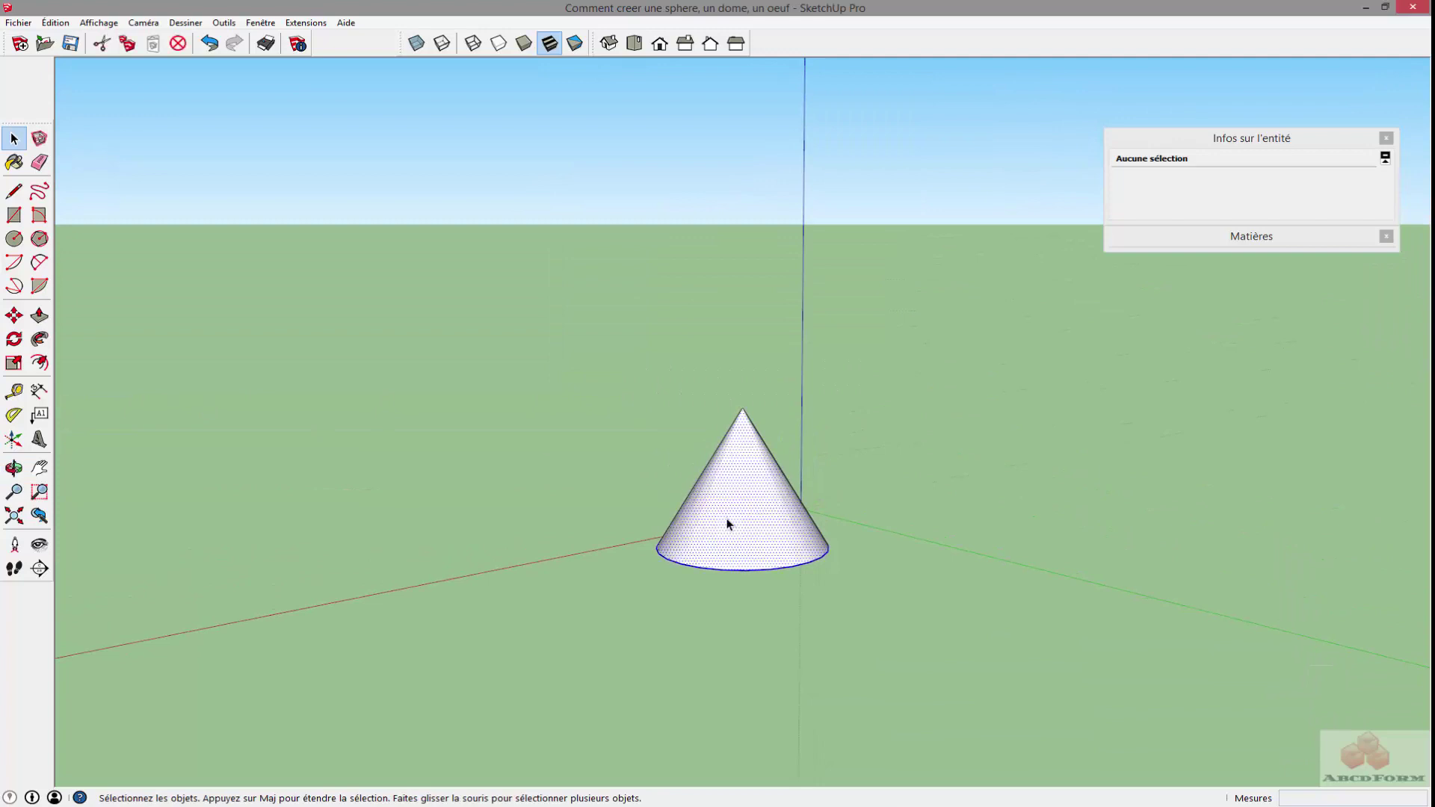
pyautogui.click(14, 364)
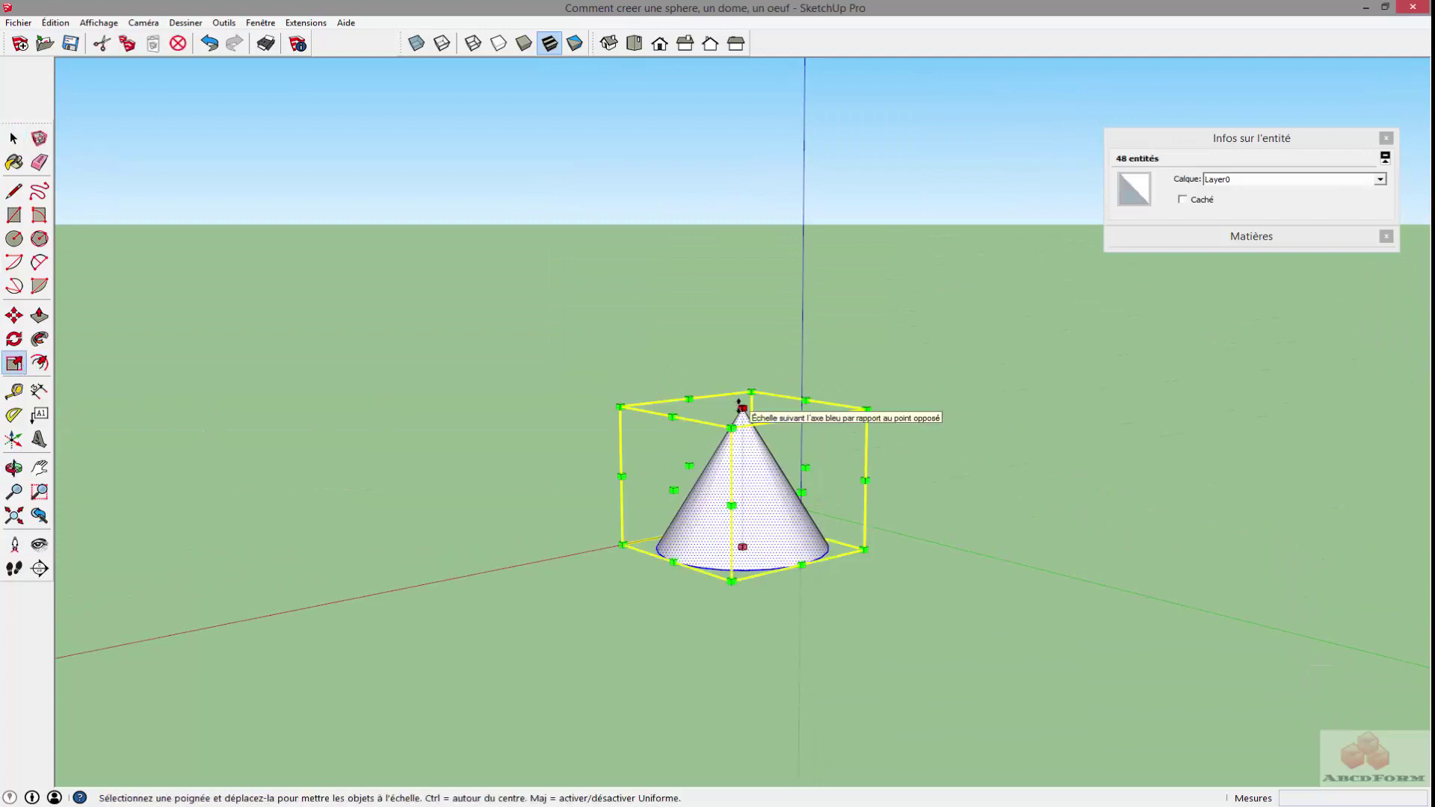
pyautogui.moveTo(738, 405)
pyautogui.mouseDown()
pyautogui.moveTo(756, 740)
pyautogui.moveTo(744, 342)
pyautogui.mouseUp()
pyautogui.press('space')
pyautogui.click(477, 477)
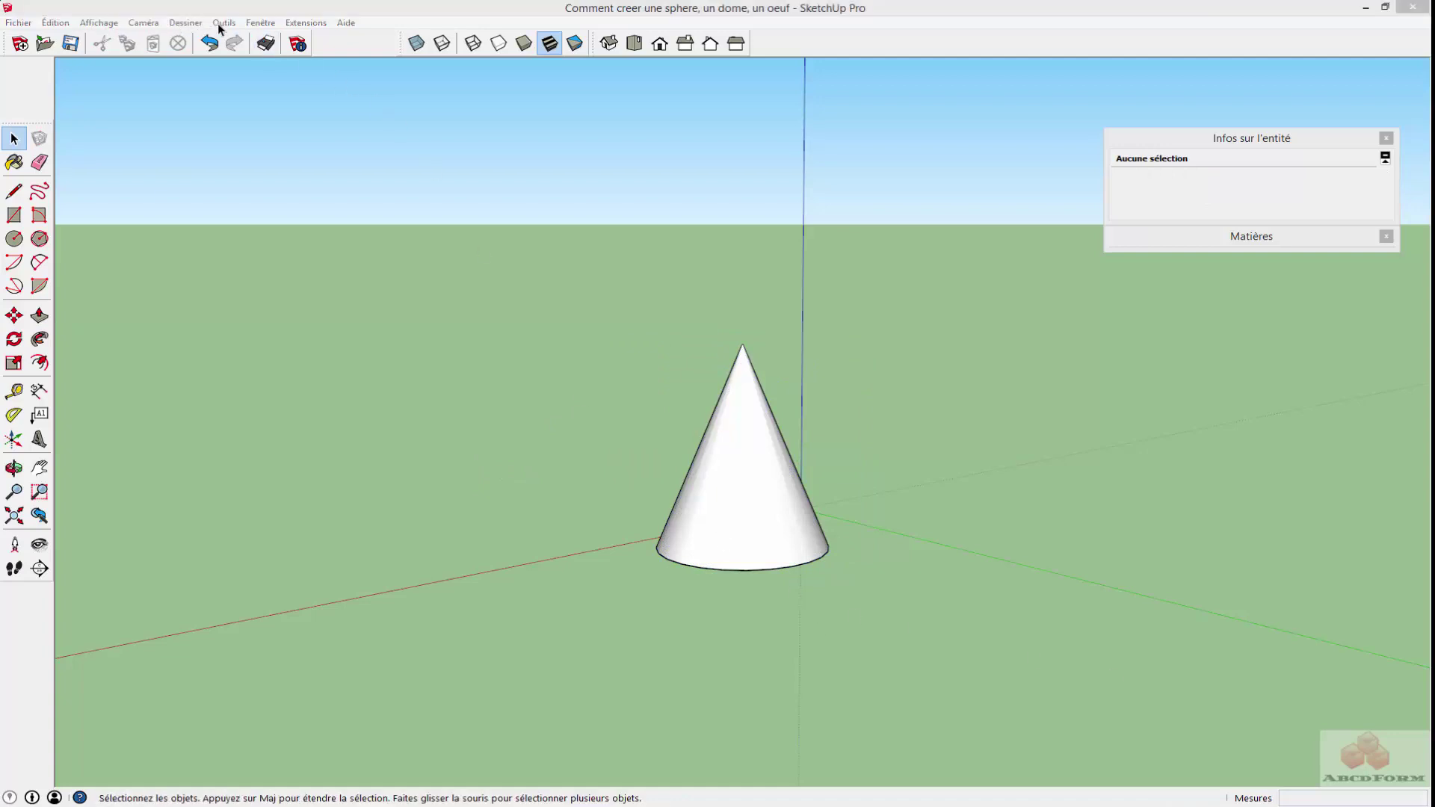
# Step: Turn on hidden geometry in the display menu and zoom in on the cone
pyautogui.click(98, 25)
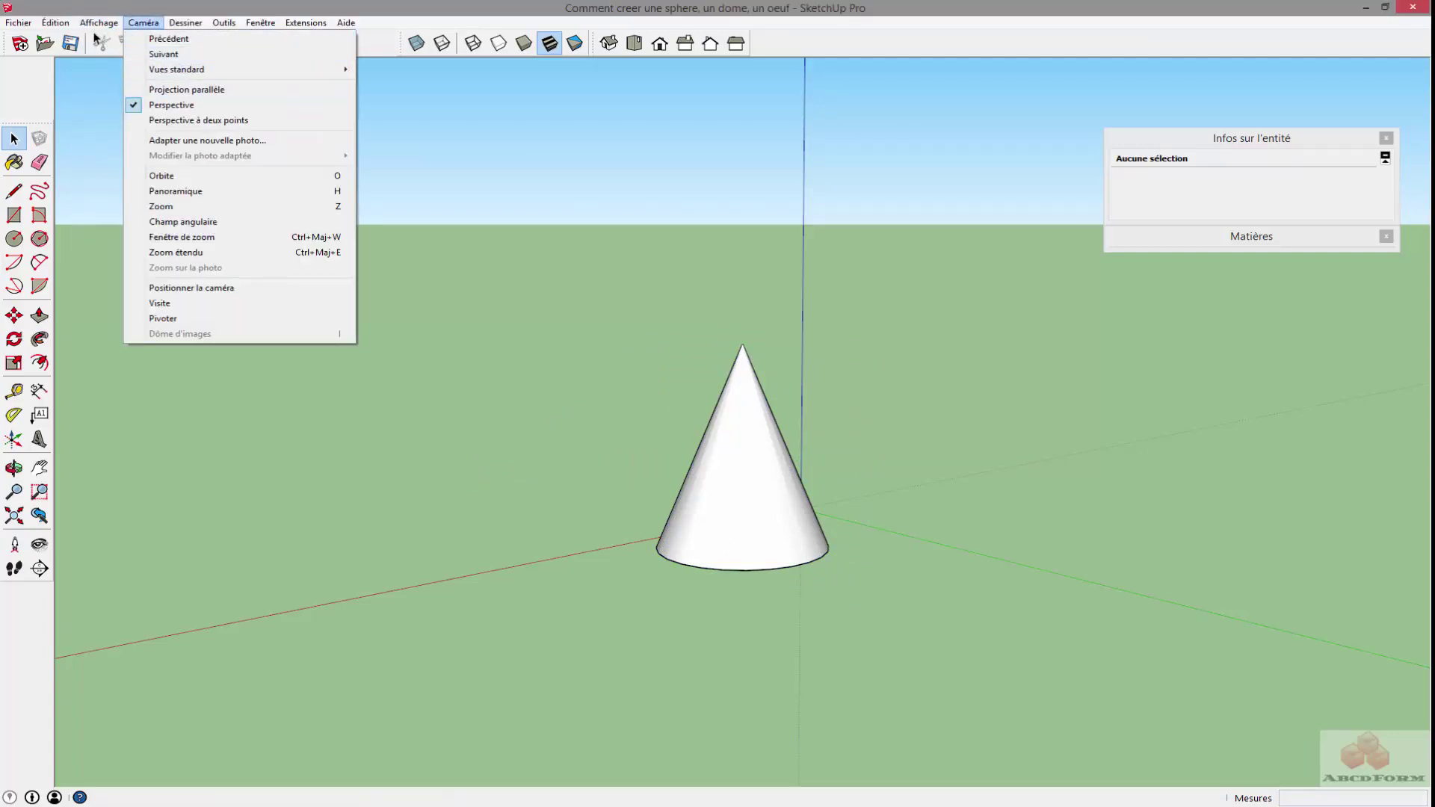
pyautogui.click(124, 75)
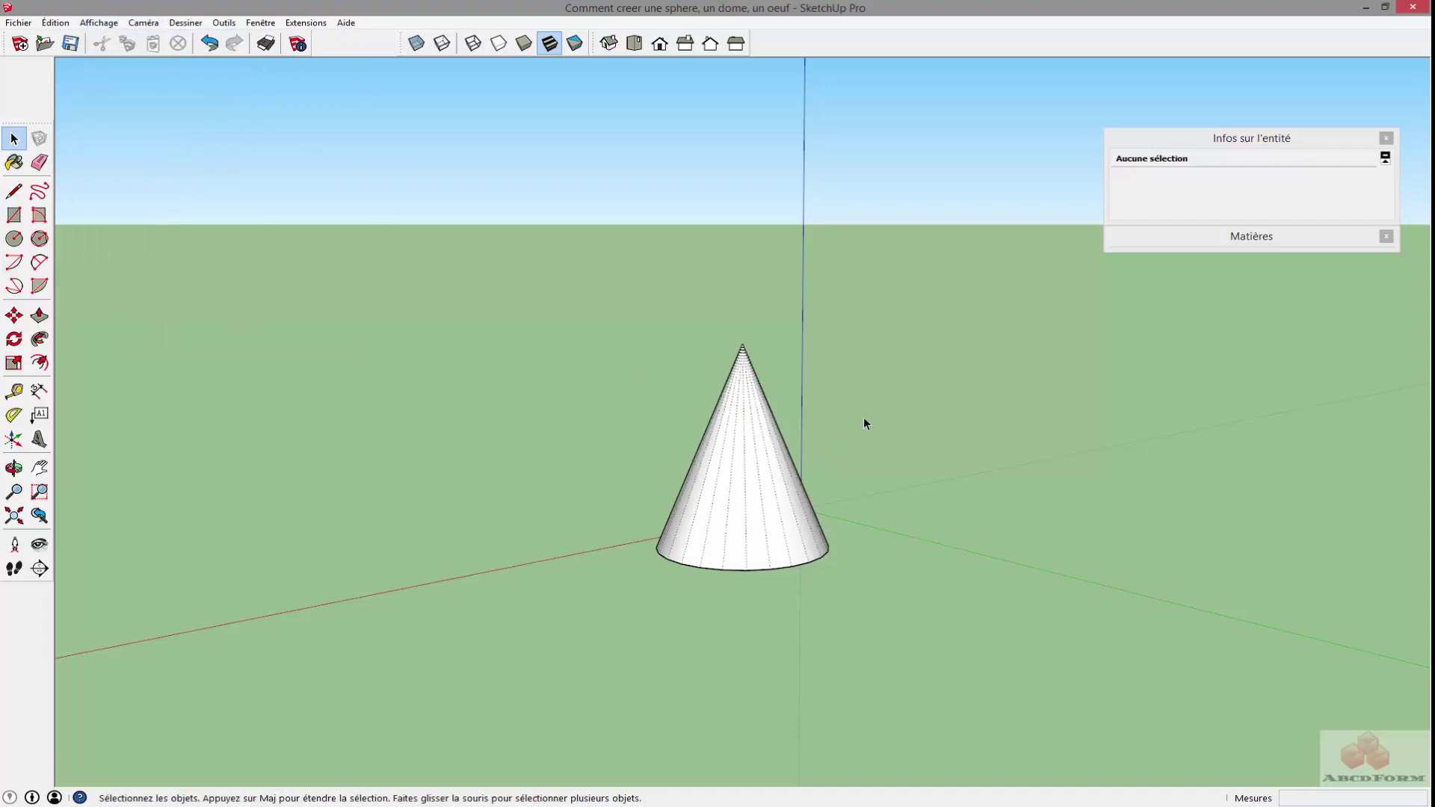
pyautogui.moveTo(863, 423); pyautogui.dragTo(704, 442, button='middle')
pyautogui.scroll(3, 742, 487)
pyautogui.scroll(3, 689, 519)
pyautogui.moveTo(689, 519)
pyautogui.mouseDown(button='middle')
pyautogui.moveTo(1121, 407)
pyautogui.moveTo(503, 506)
pyautogui.moveTo(692, 503)
pyautogui.mouseUp(button='middle')
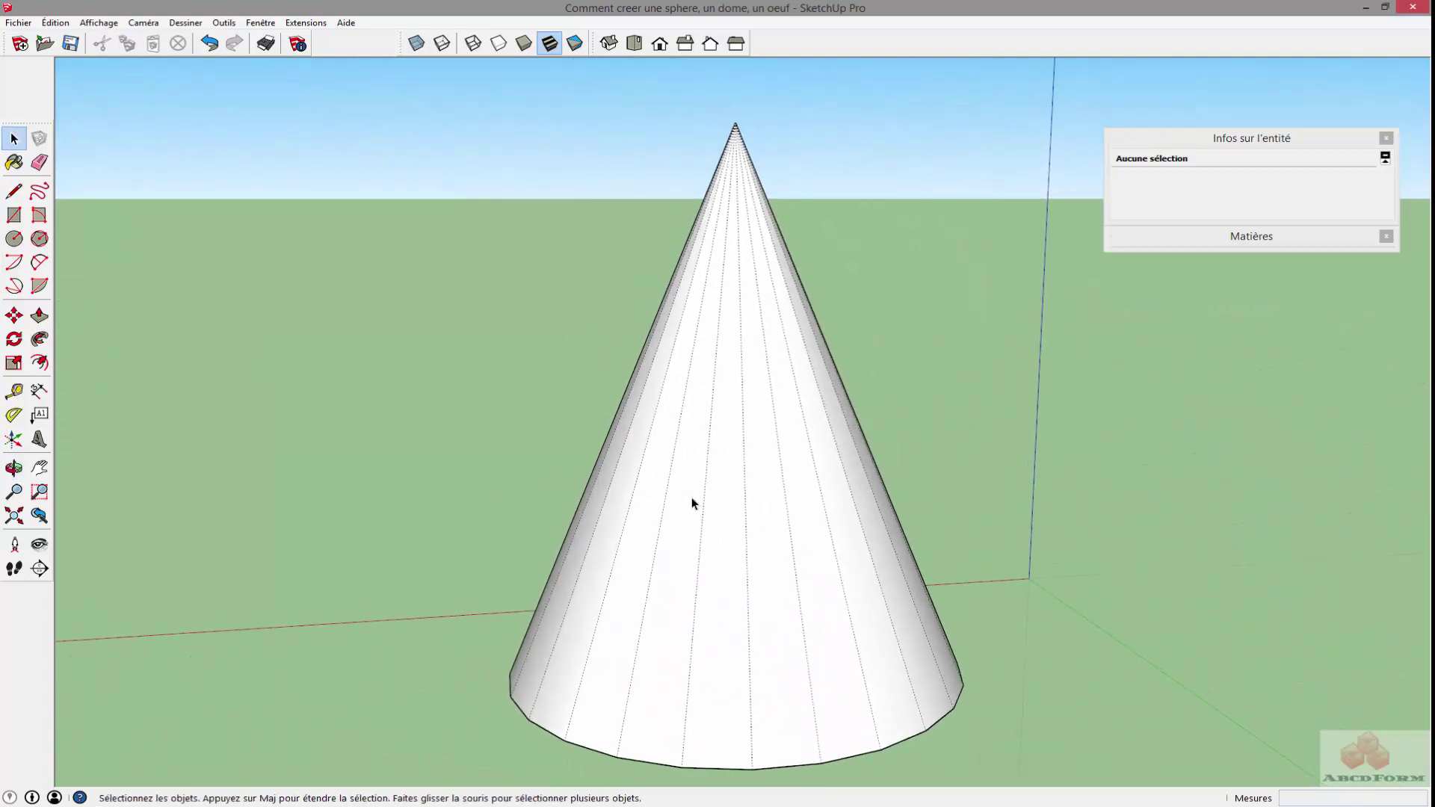
# Step: Select individual cone facet strips one by one to inspect them, then clear the selection
pyautogui.click(783, 508)
pyautogui.click(829, 503)
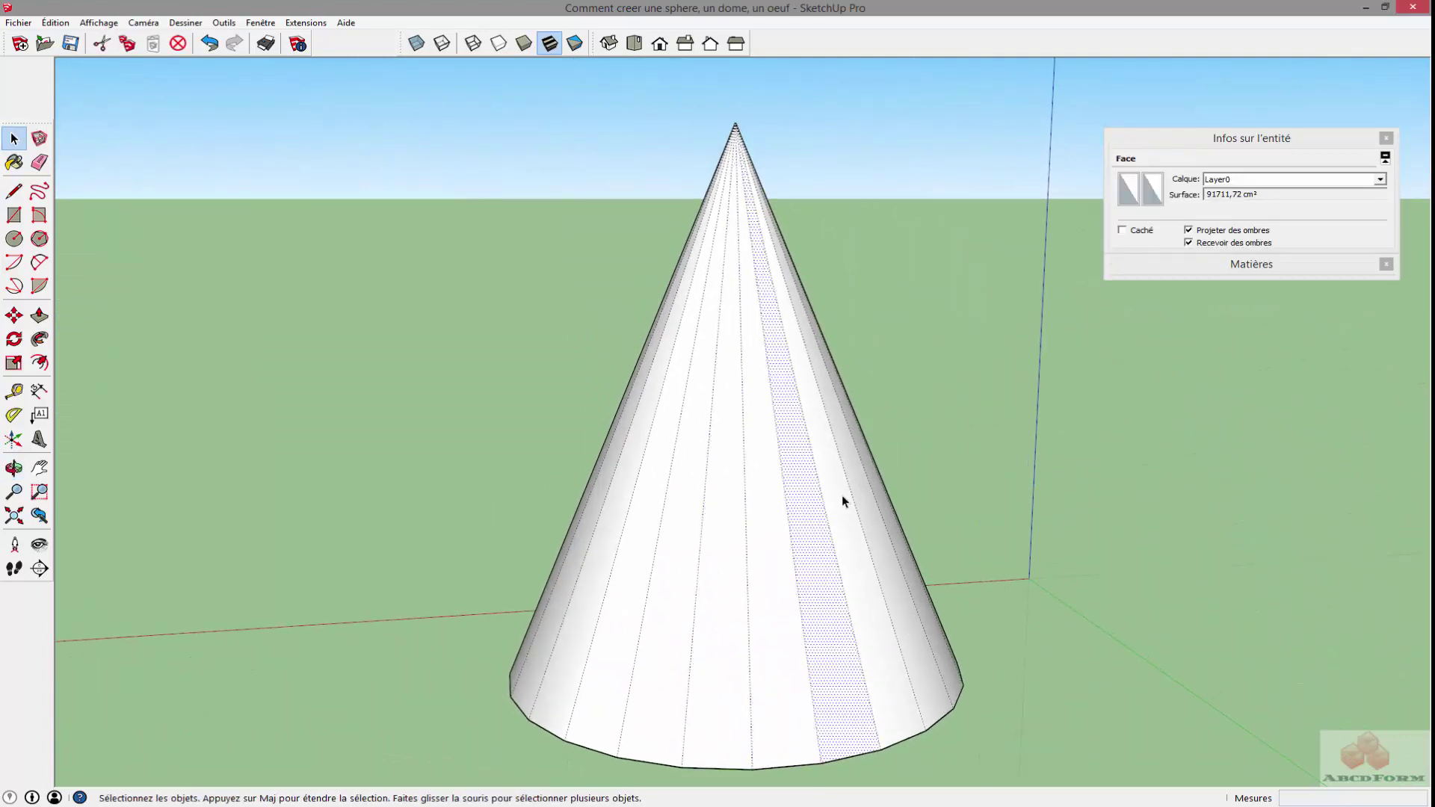
pyautogui.click(882, 493)
pyautogui.click(781, 527)
pyautogui.click(729, 528)
pyautogui.click(677, 538)
pyautogui.scroll(-2, 446, 523)
pyautogui.scroll(-1, 445, 523)
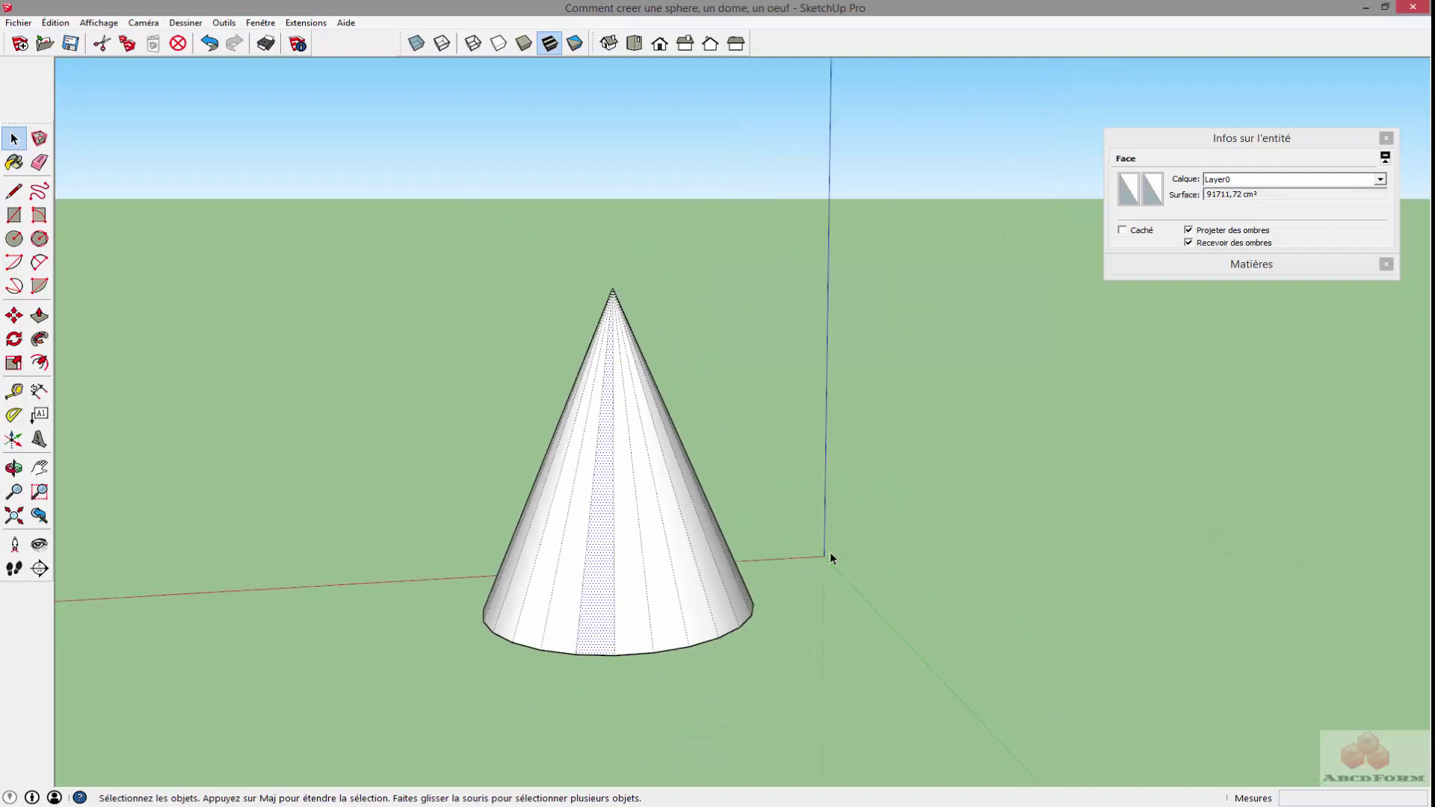
pyautogui.click(829, 522)
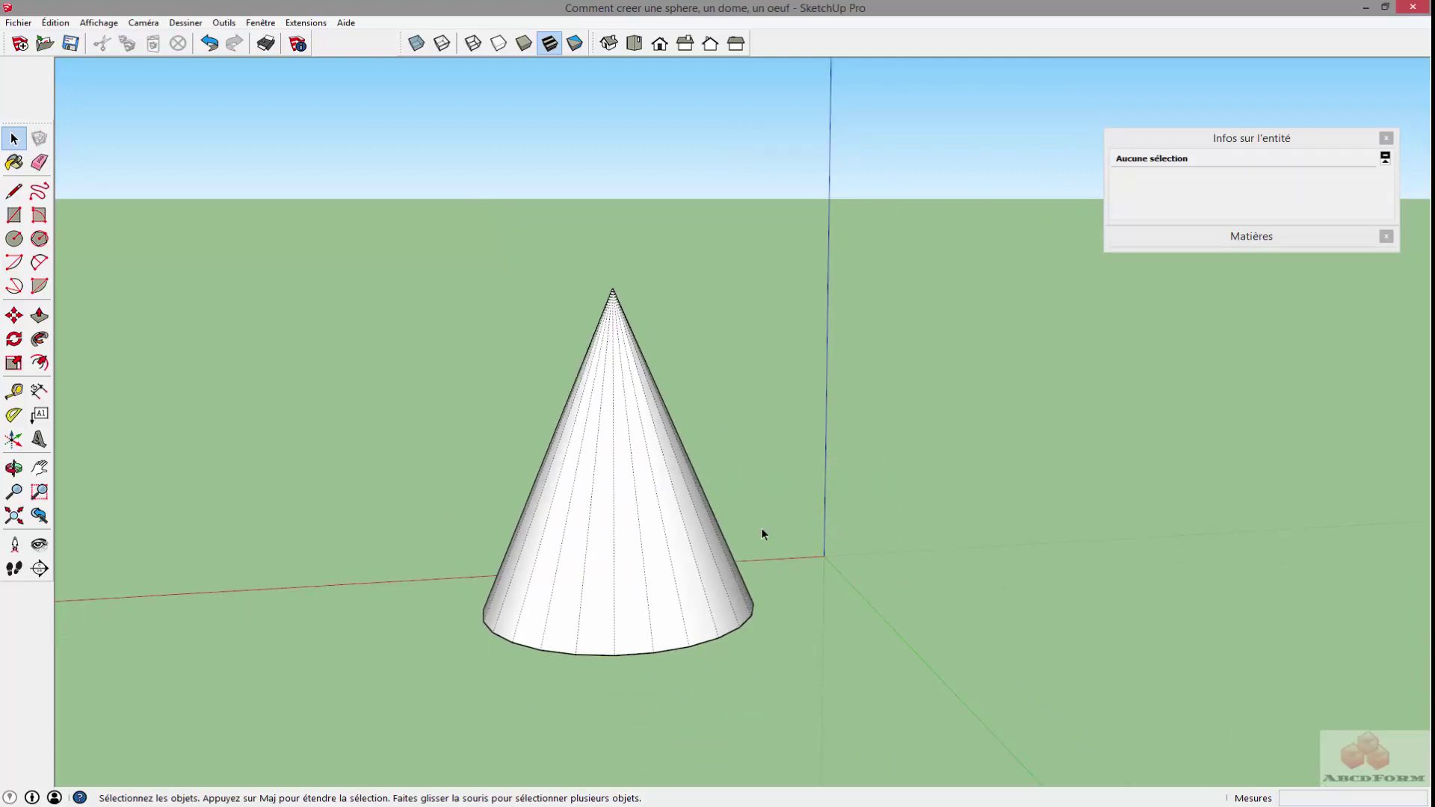